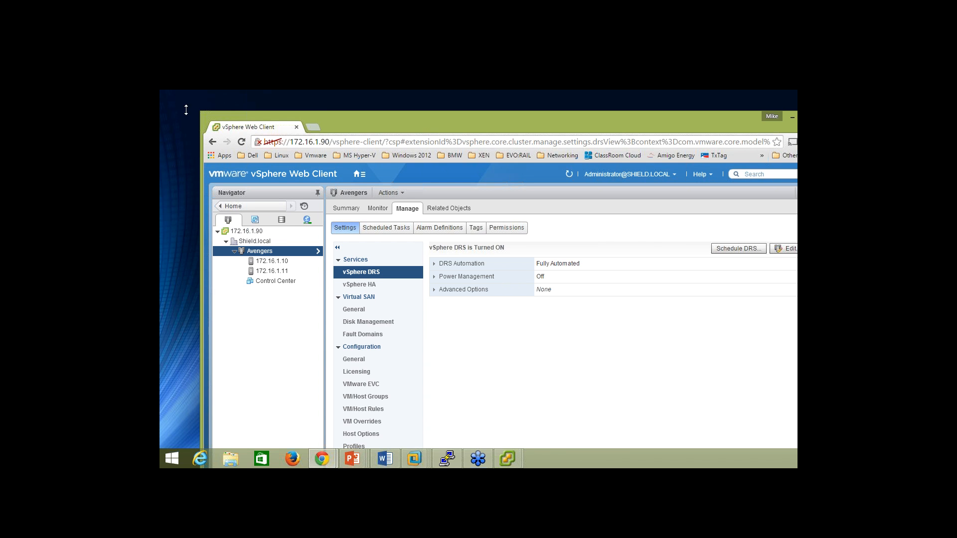
Reposition and widen the browser window, then return to the vSphere Web Client Home page.
left_click_drag(445, 114, 452, 85)
left_click_drag(605, 274, 745, 274)
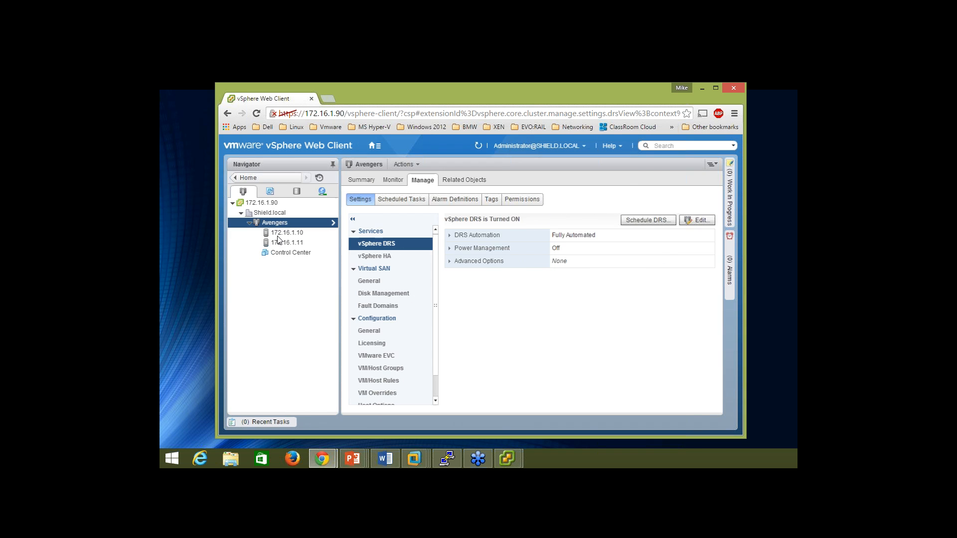
left_click(253, 176)
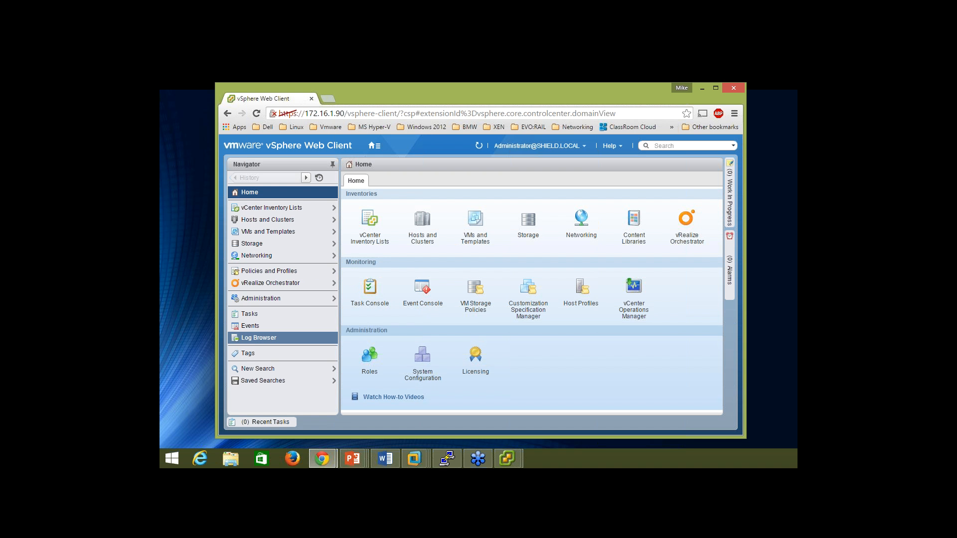
Retrieve host 172.16.1.10's logs in the Log Browser and widen the browser window.
left_click(259, 339)
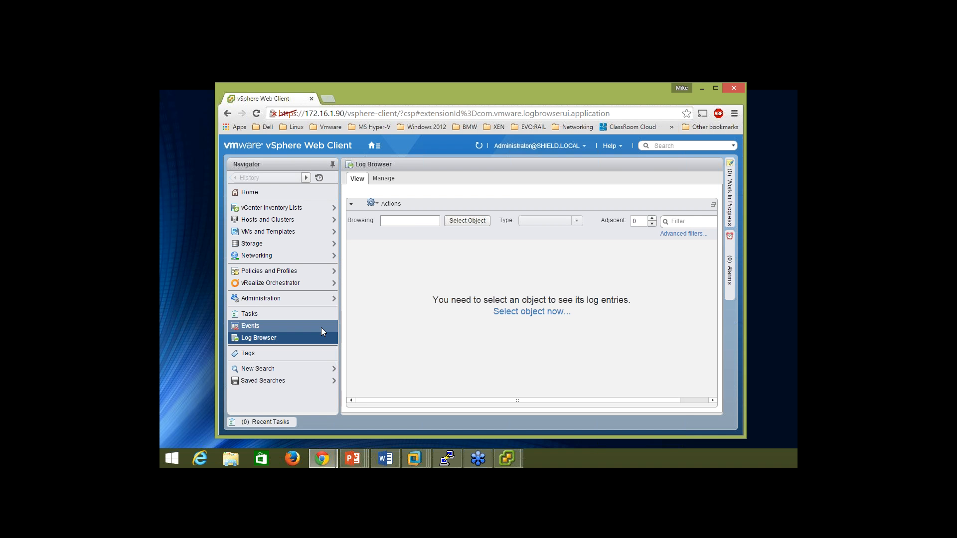
left_click(467, 222)
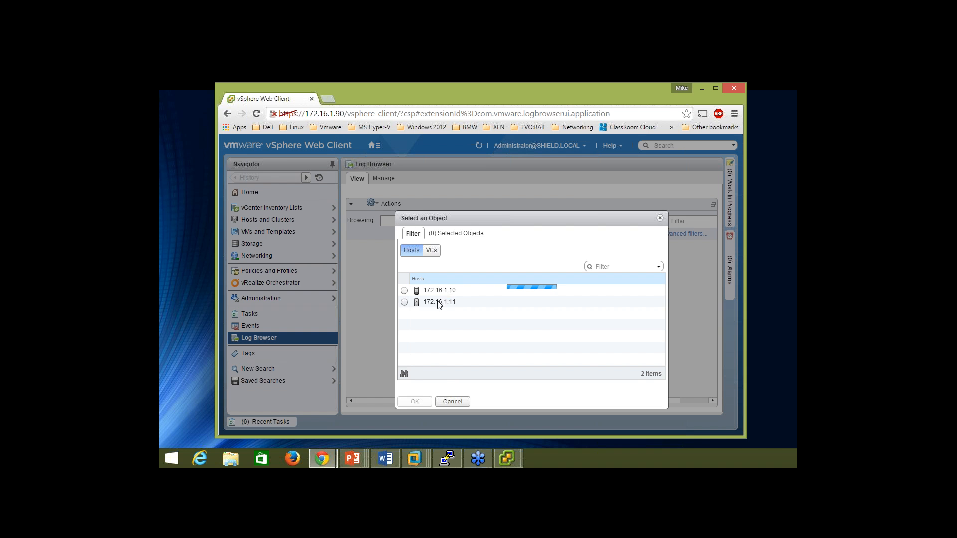
left_click(404, 291)
left_click(415, 401)
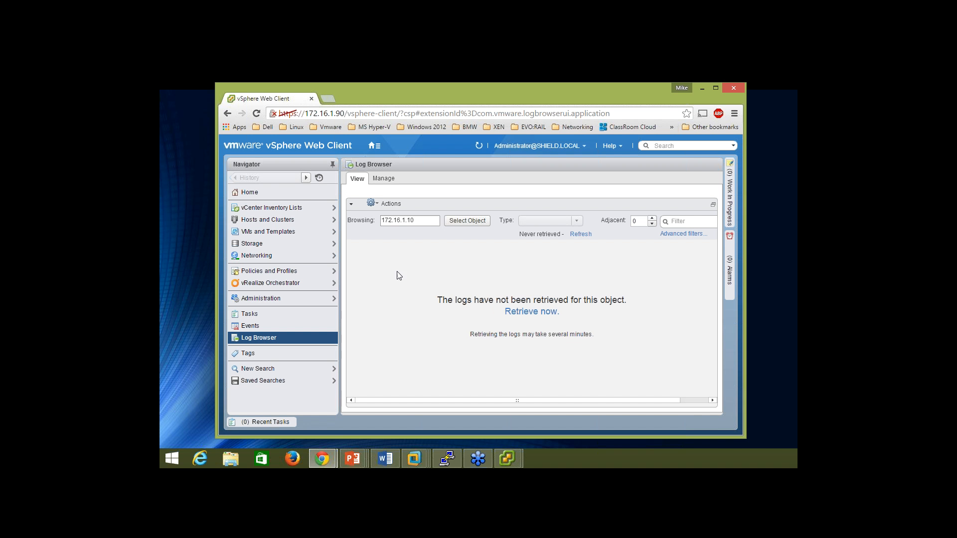
left_click(533, 312)
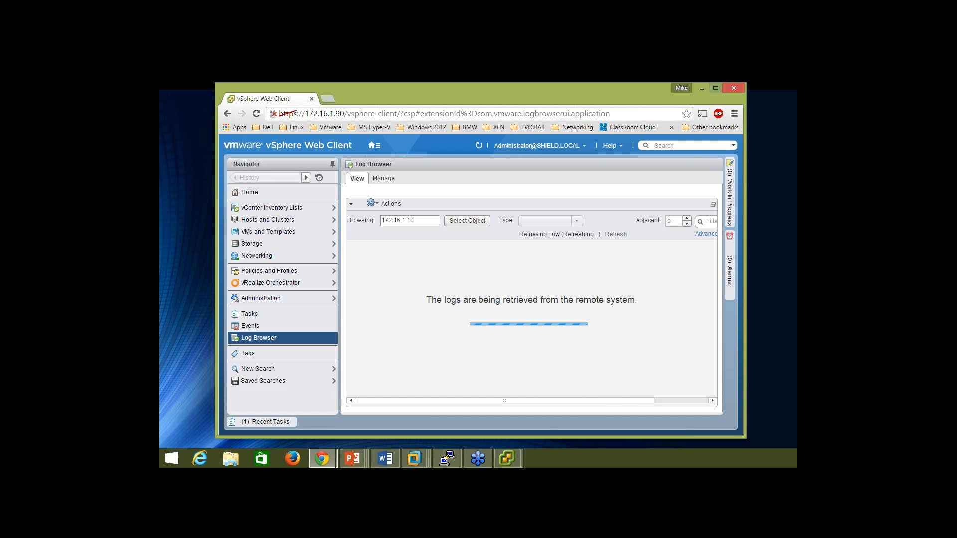
left_click_drag(741, 190, 766, 190)
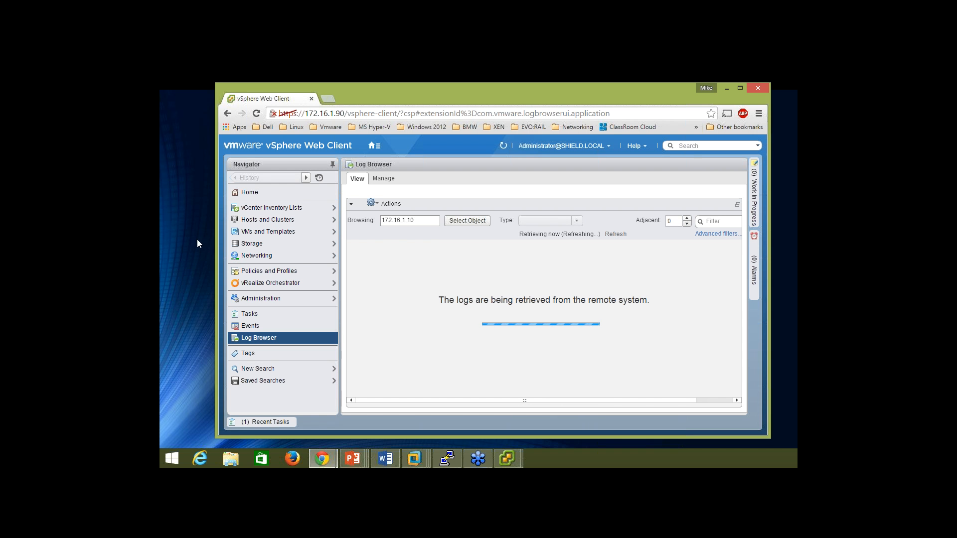
left_click_drag(207, 242, 173, 242)
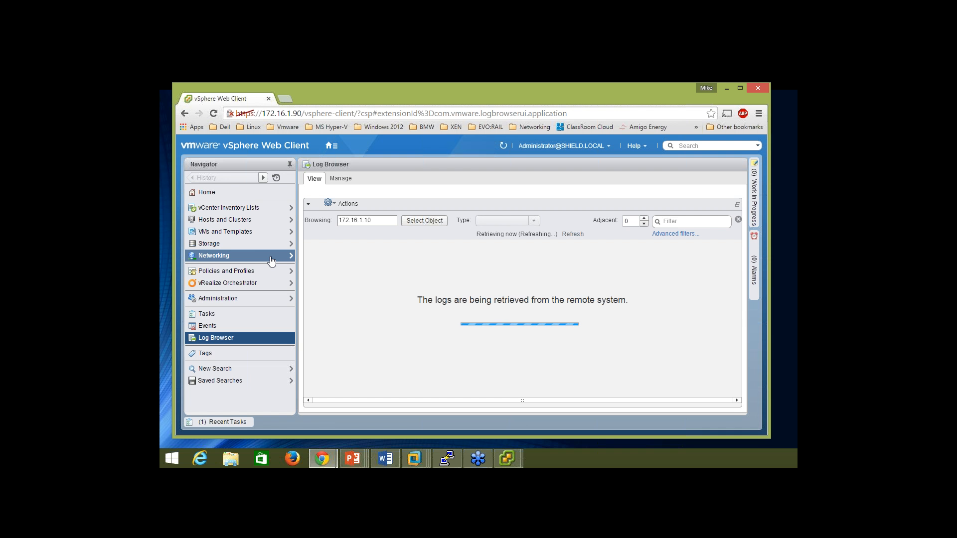
Show host 172.16.1.10's Monitor > Performance in a maximized browser, switched to the Advanced chart.
left_click(237, 223)
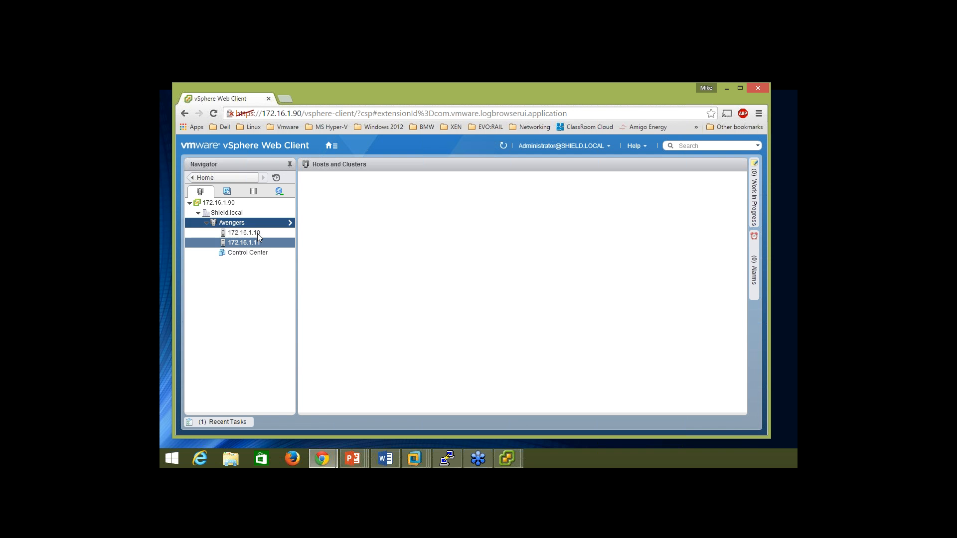
left_click(252, 233)
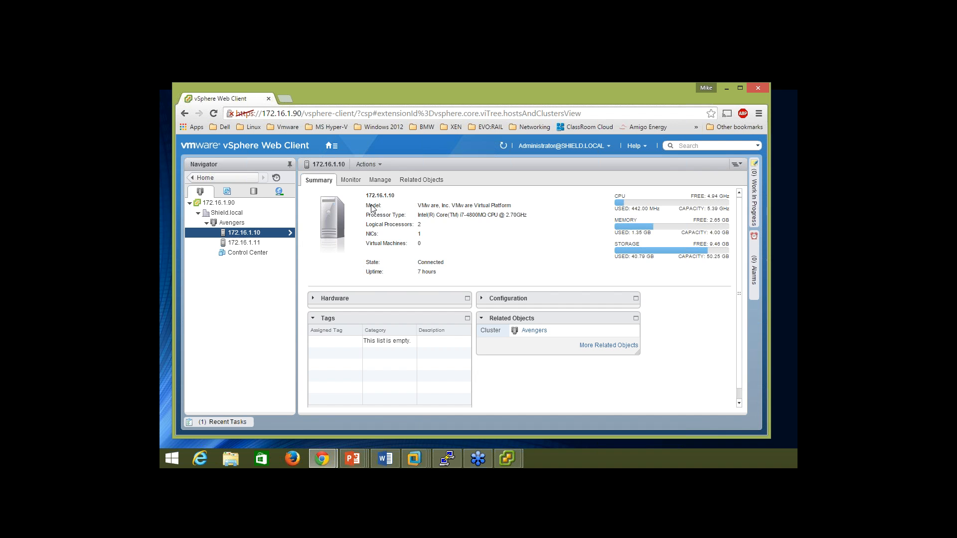
left_click(359, 180)
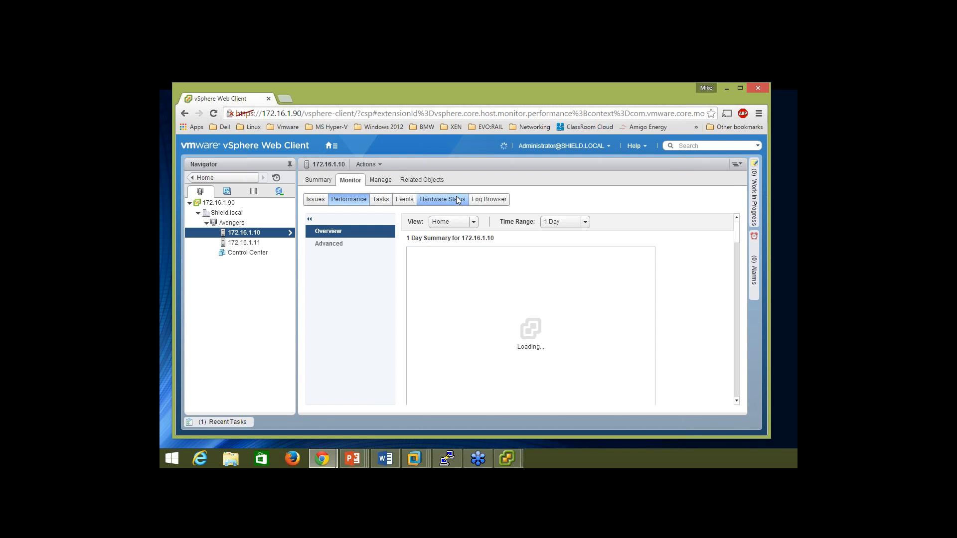
left_click(741, 89)
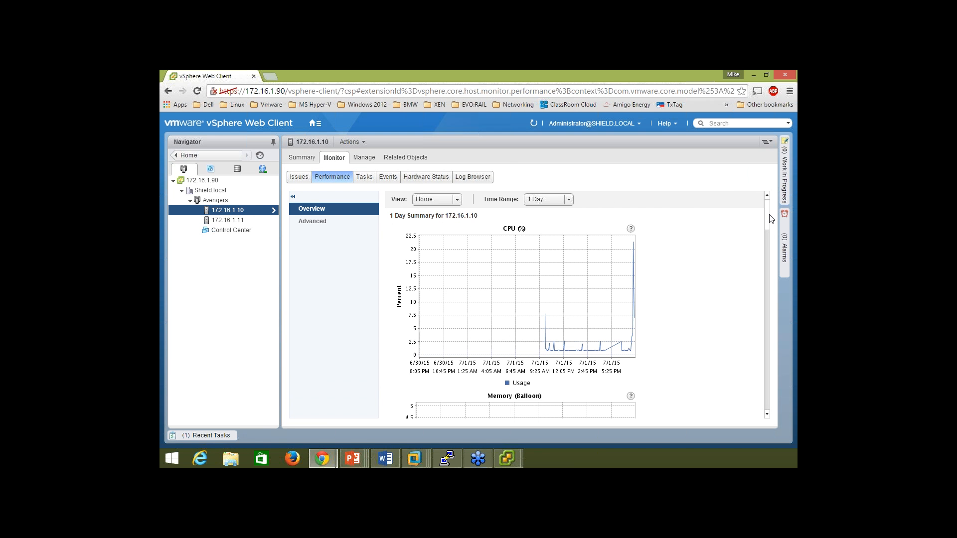
scroll(769, 217, "down", 1)
left_click_drag(769, 218, 760, 311)
left_click(337, 222)
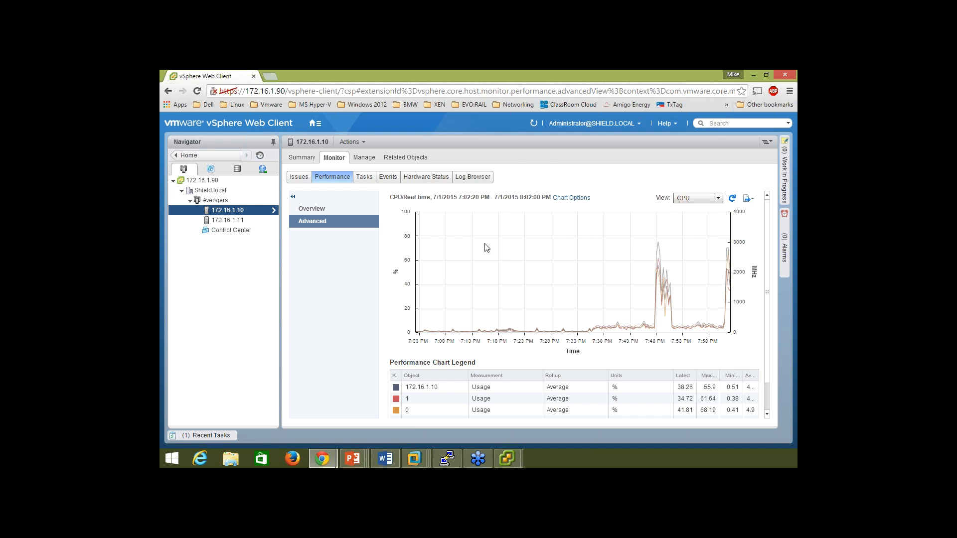
Chart storage adapter latency for vmhba1 only, adding the Highest latency counter.
left_click(579, 199)
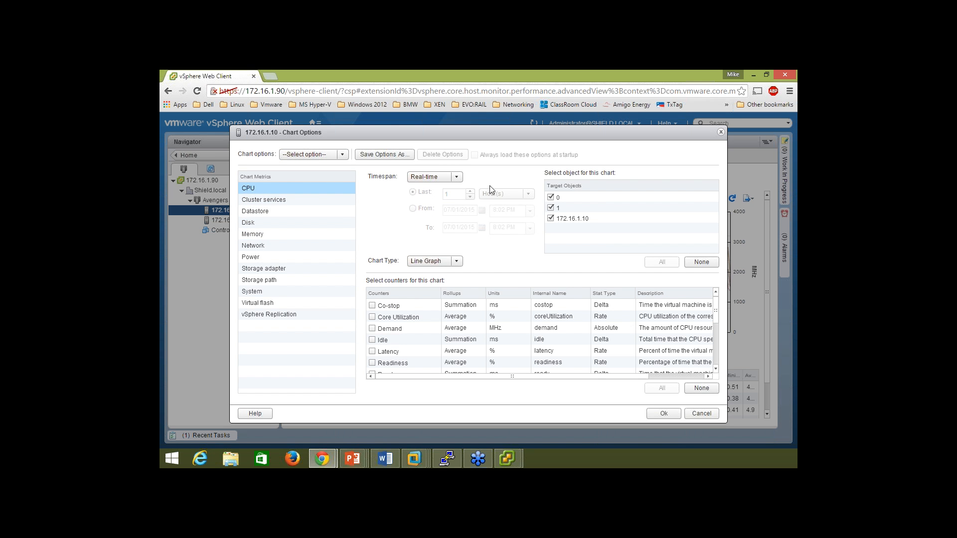
left_click(576, 198)
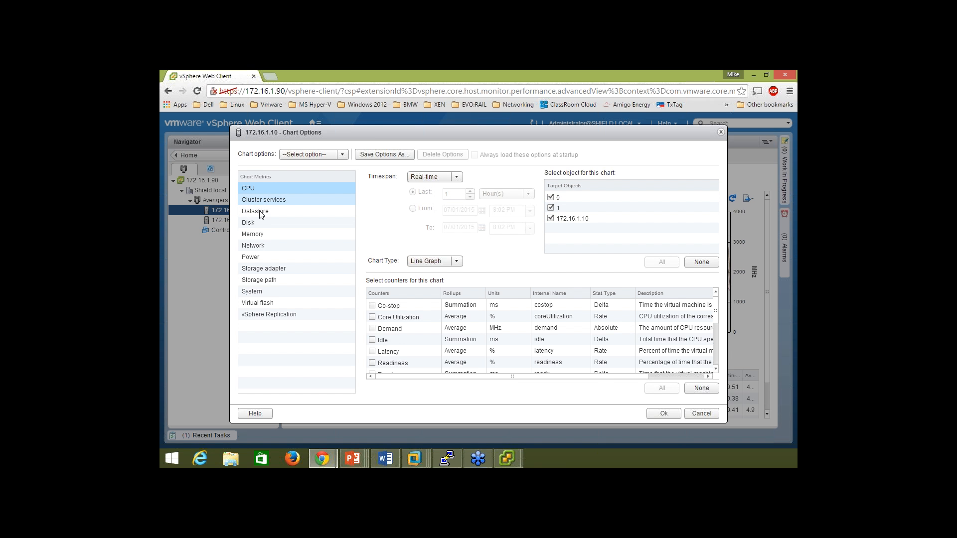
left_click(264, 268)
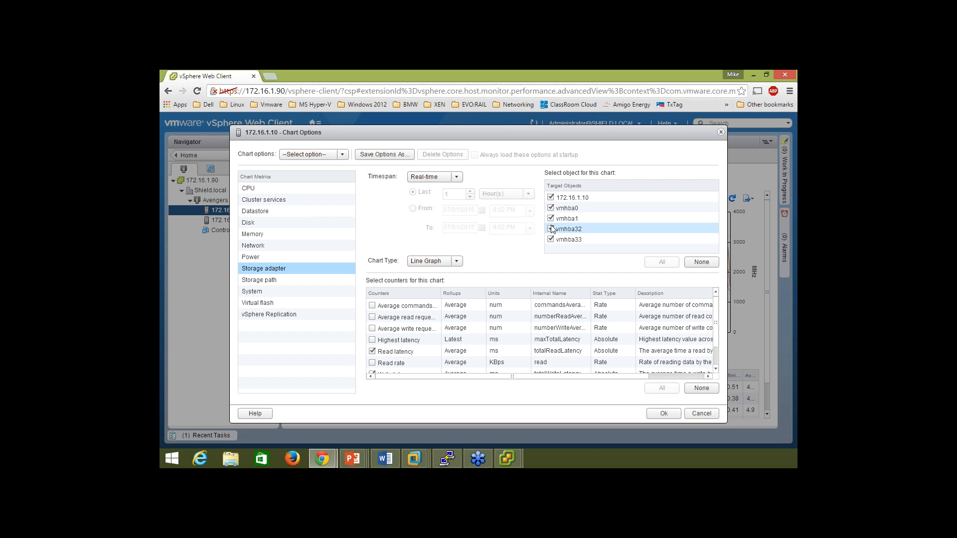
left_click(551, 229)
left_click(550, 239)
left_click(551, 208)
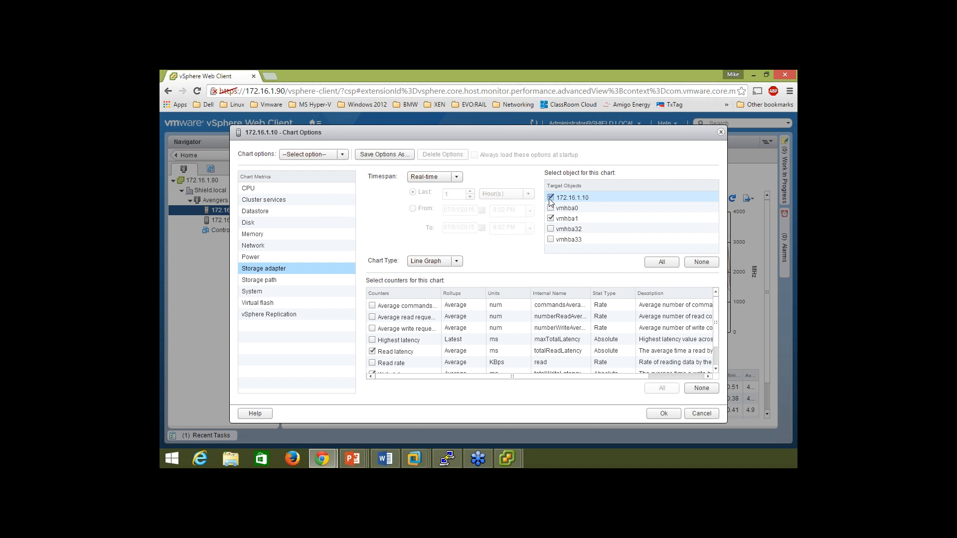
left_click(550, 198)
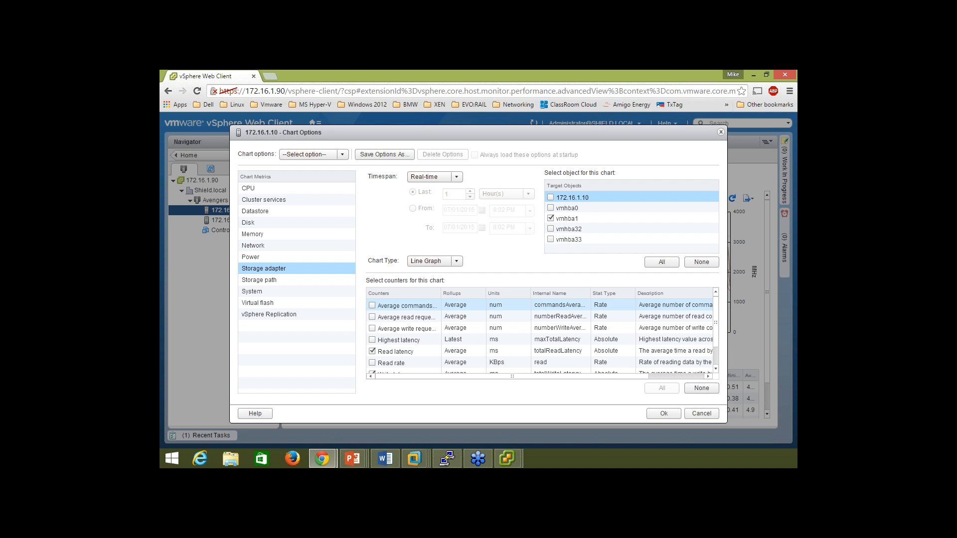
left_click(372, 341)
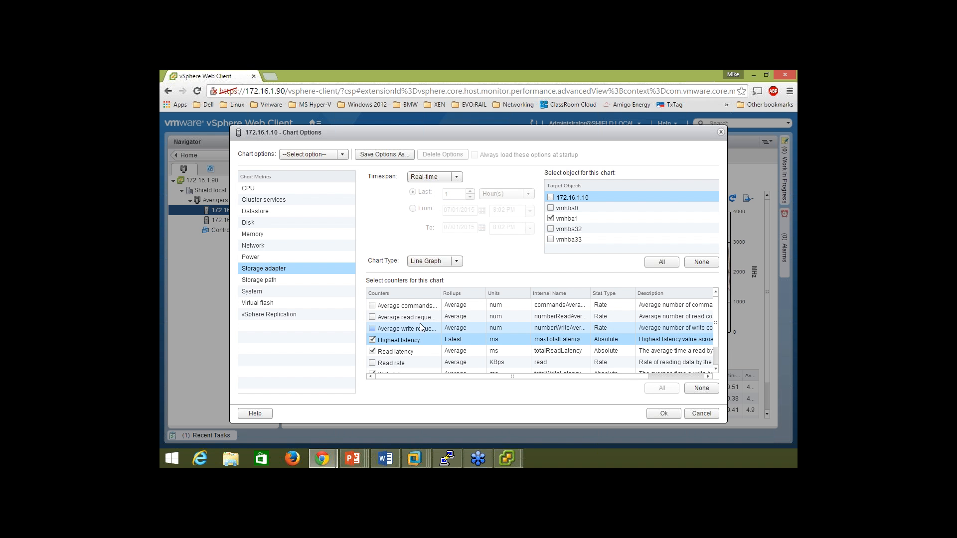
scroll(412, 324, "down", 1)
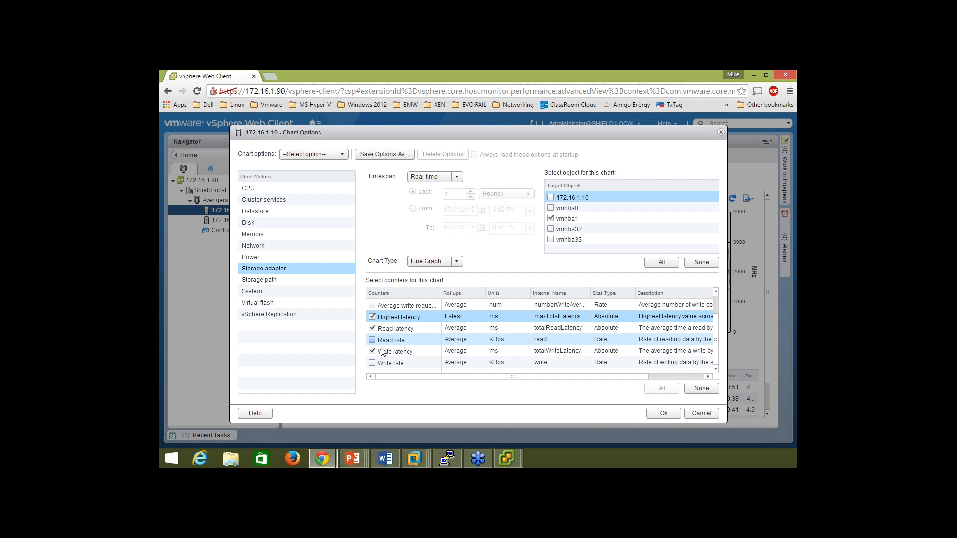
left_click(346, 156)
left_click(345, 157)
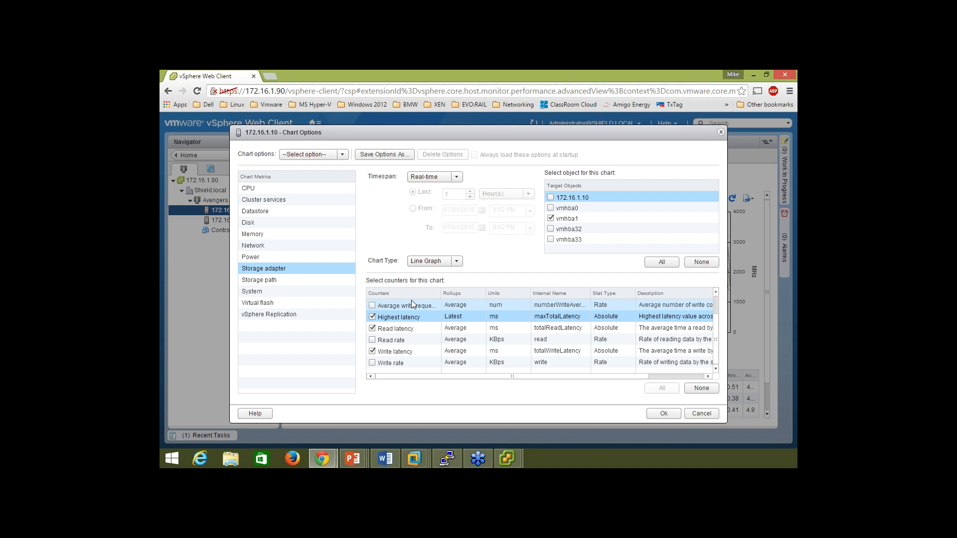
left_click(664, 414)
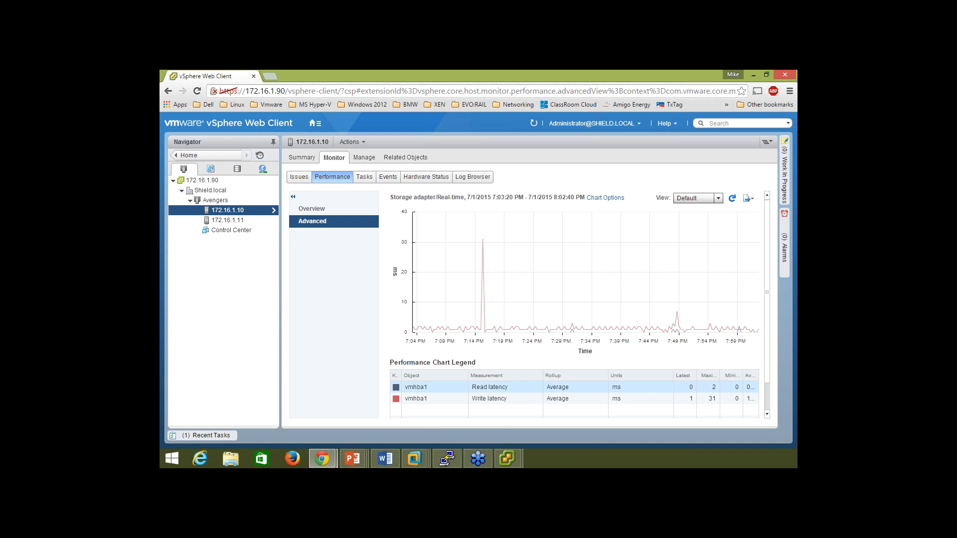
Switch the chart view back to CPU and bring up its Chart Options for 0, 1 and 172.16.1.10.
left_click(718, 198)
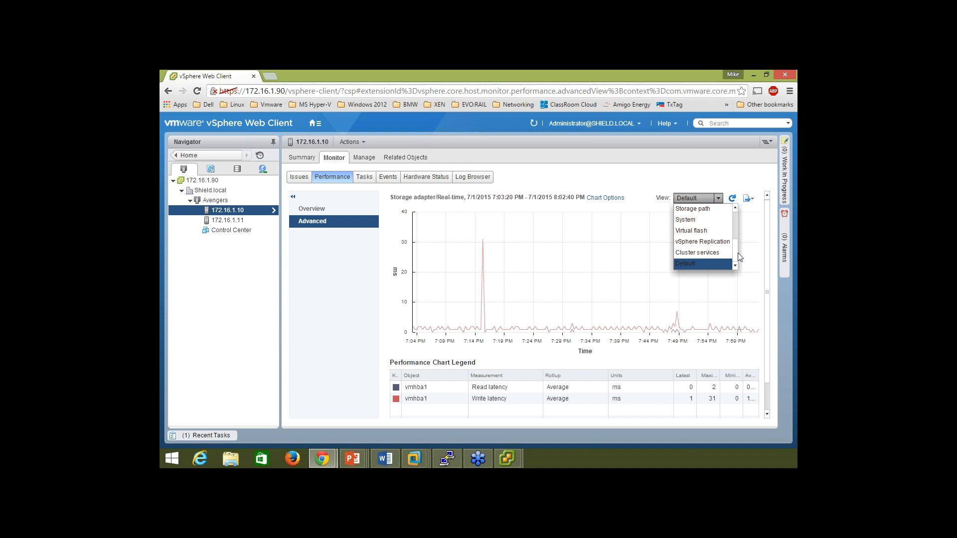
left_click_drag(734, 254, 737, 217)
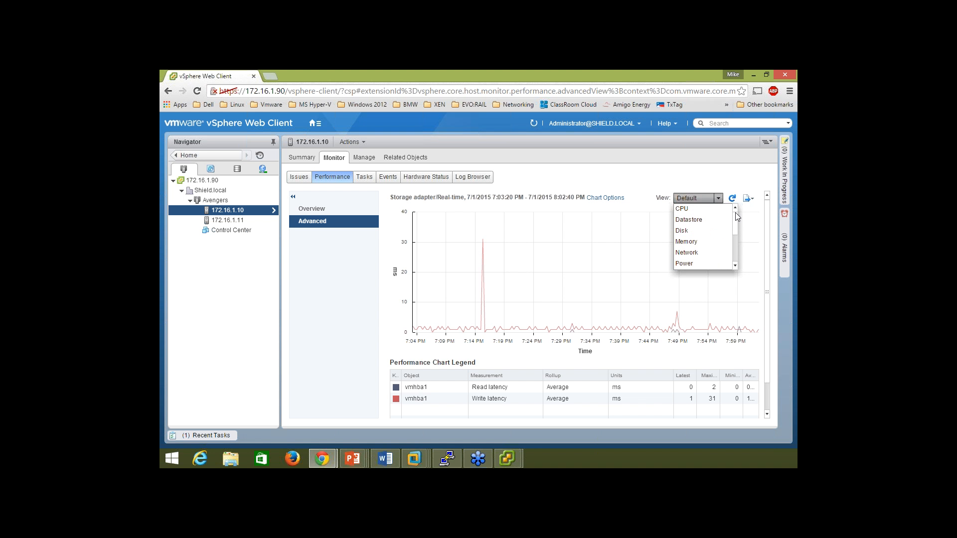
left_click(690, 212)
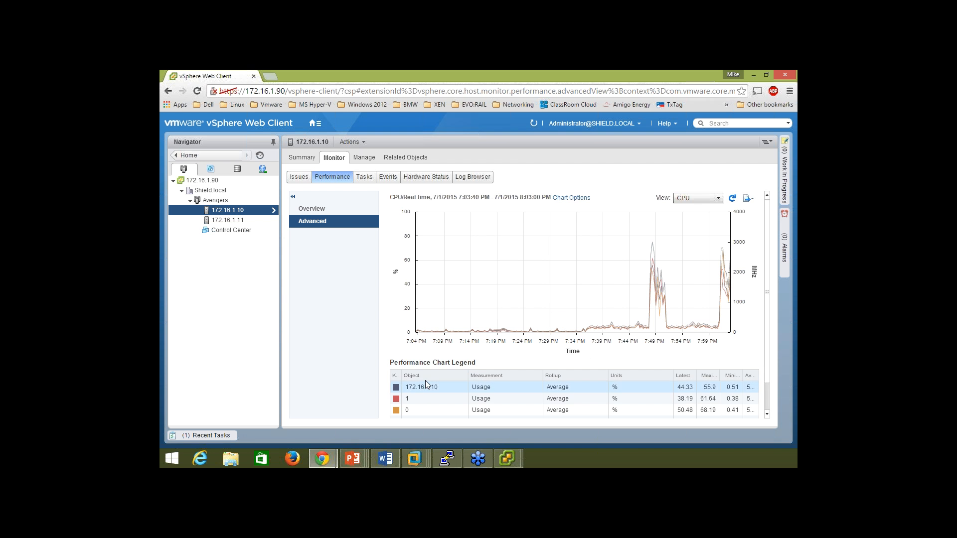
scroll(419, 383, "down", 2)
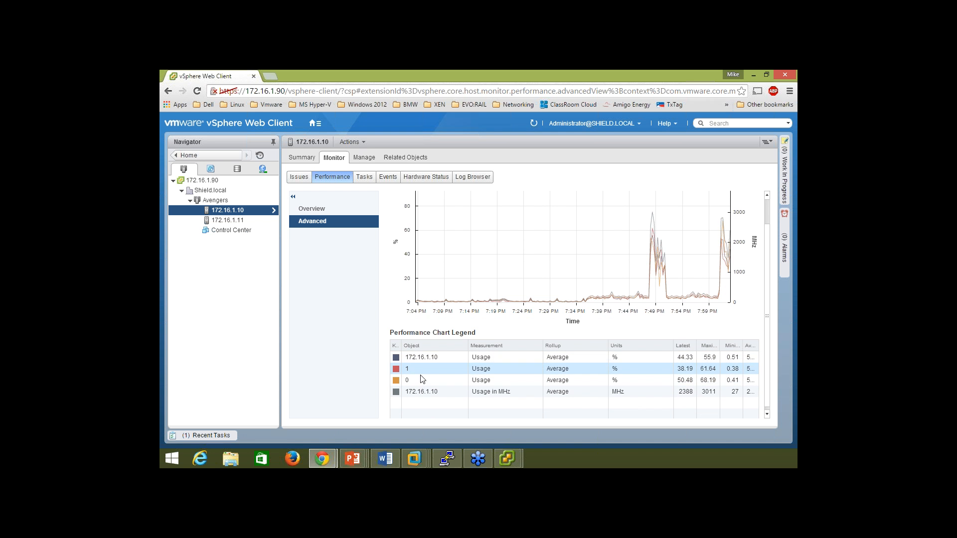
scroll(419, 379, "up", 2)
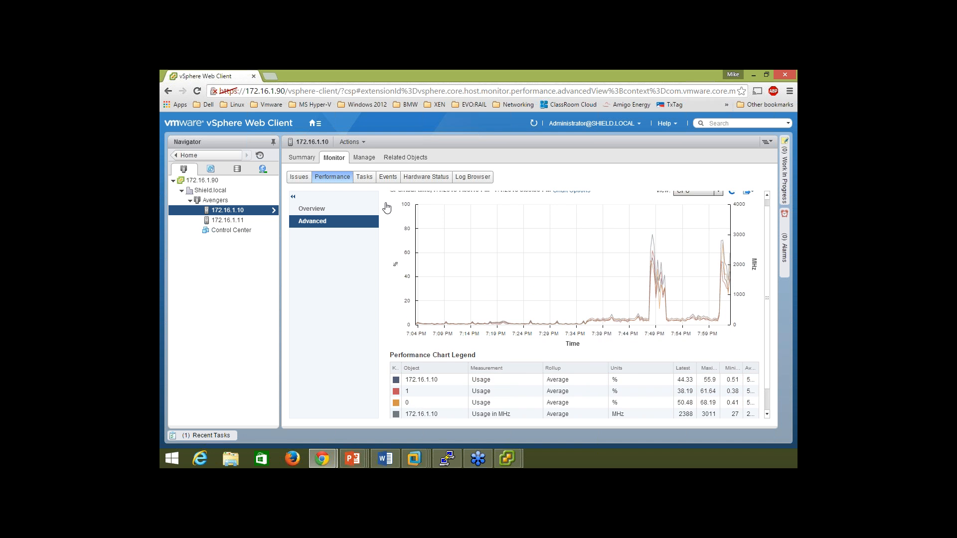
left_click(572, 198)
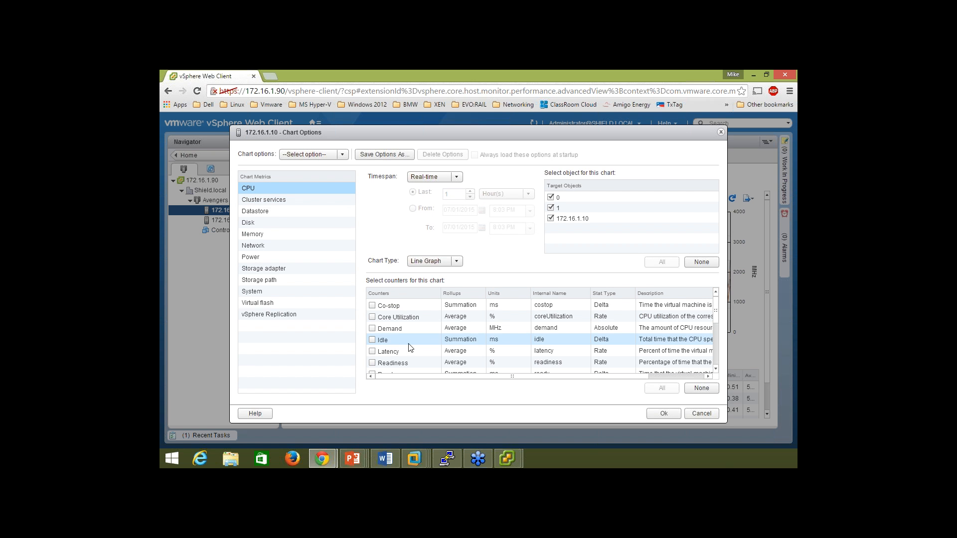
Review the CPU counters list and cancel Chart Options without changes.
mouse_move(716, 312)
left_mouse_down()
mouse_move(716, 333)
mouse_move(717, 295)
left_mouse_up()
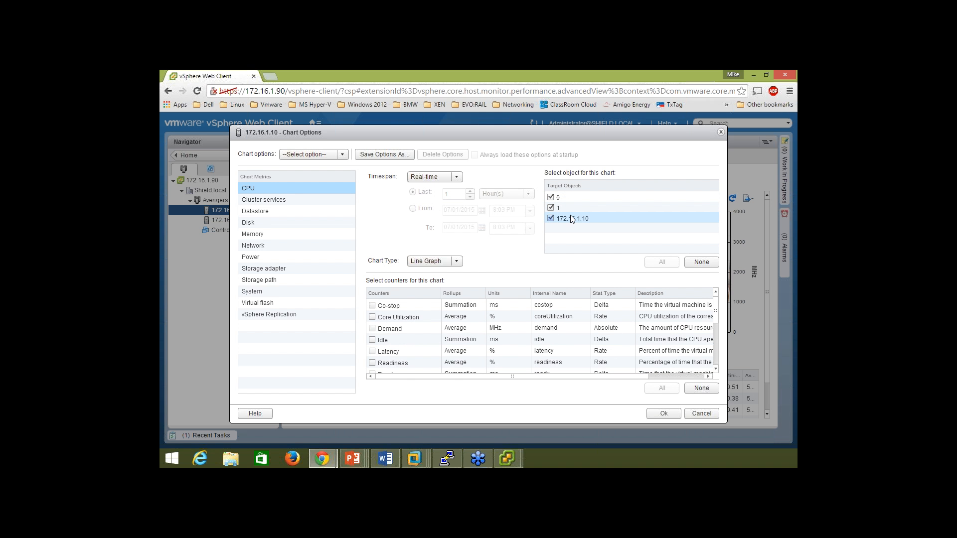
left_click(695, 415)
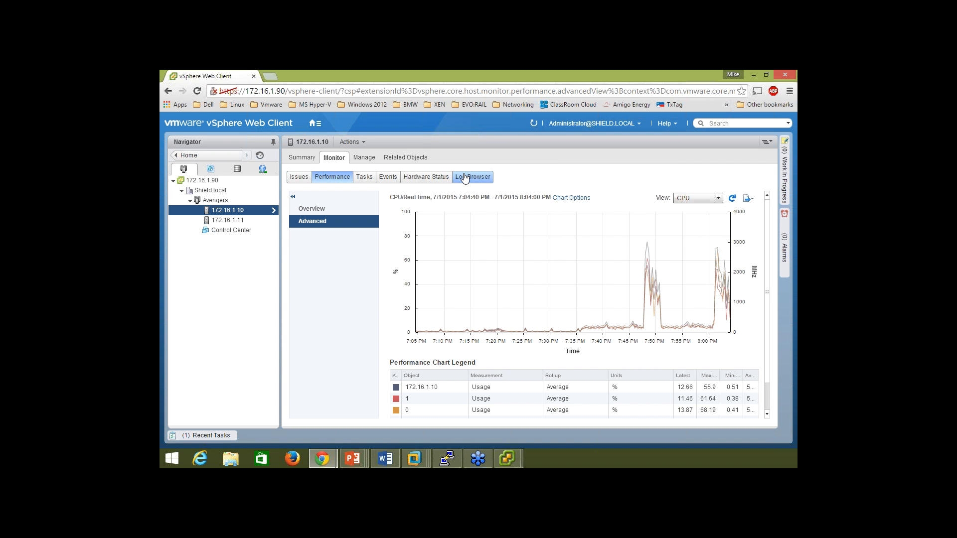
Switch host 172.16.1.10's Monitor tab to Hardware Status to list its 200 sensors.
left_click(465, 177)
left_click(427, 178)
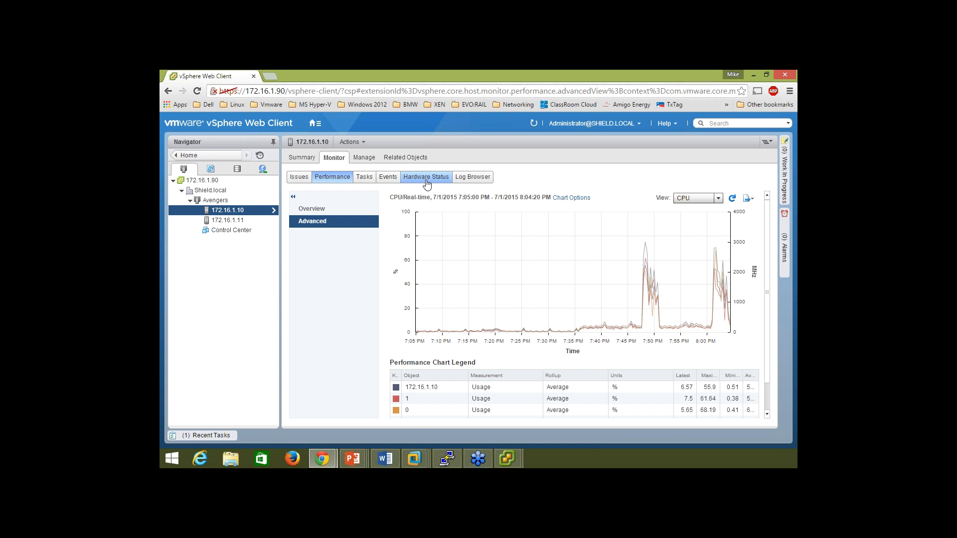
left_click(428, 184)
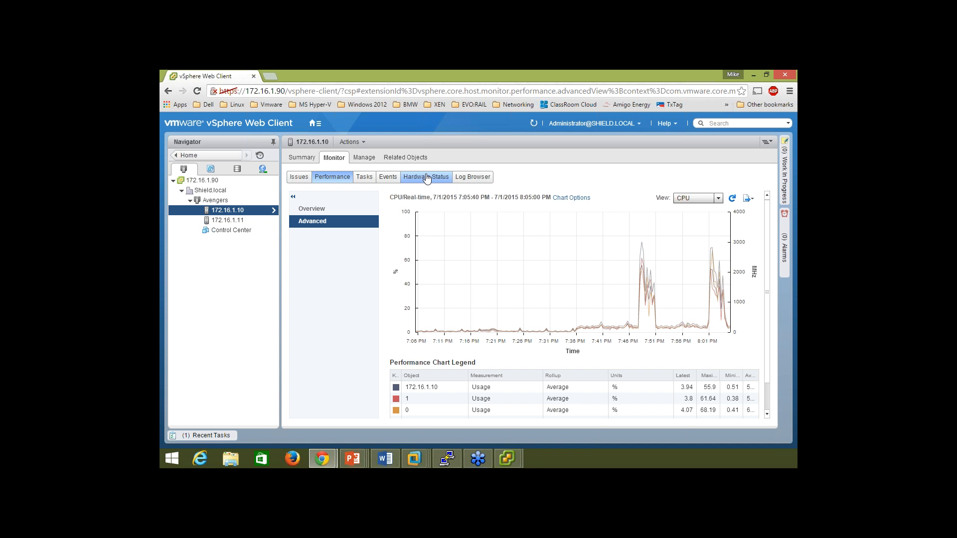
left_click(427, 177)
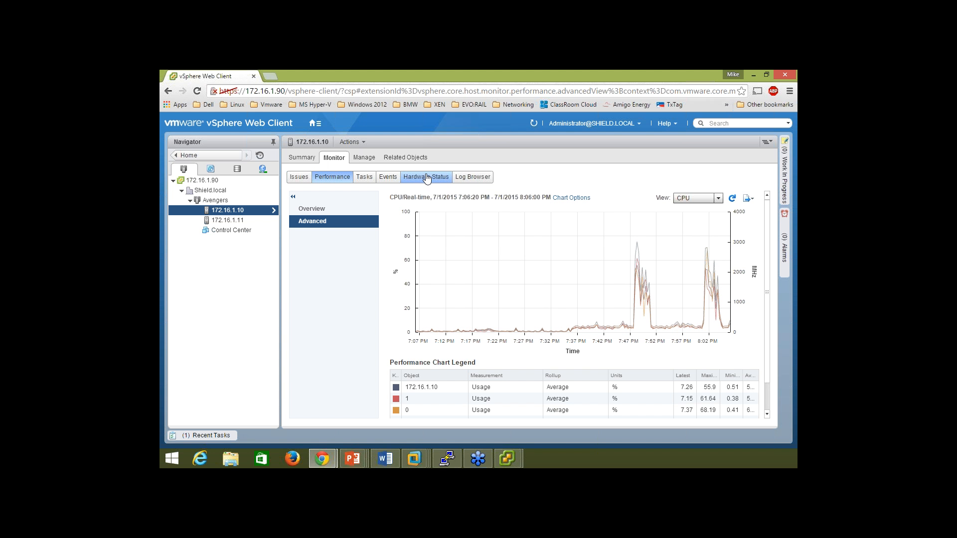
left_click(424, 177)
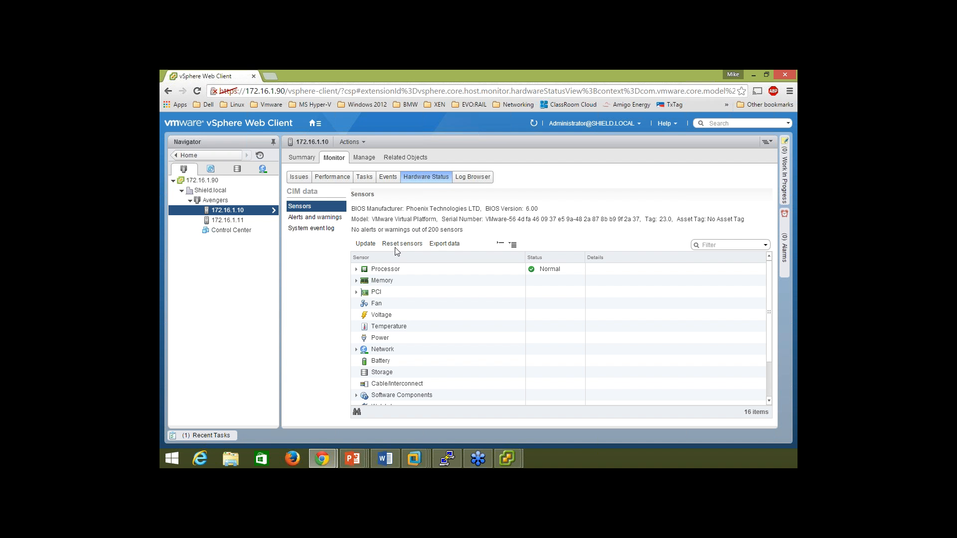
Inspect the Processor and Memory sensor groups, then go to the standalone Log Browser.
left_click(357, 270)
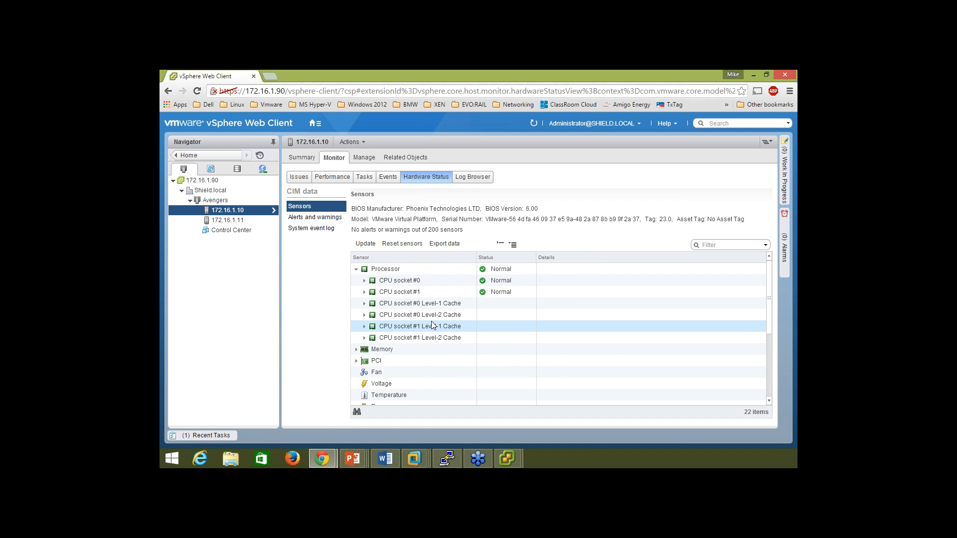
left_click(356, 269)
left_click(356, 281)
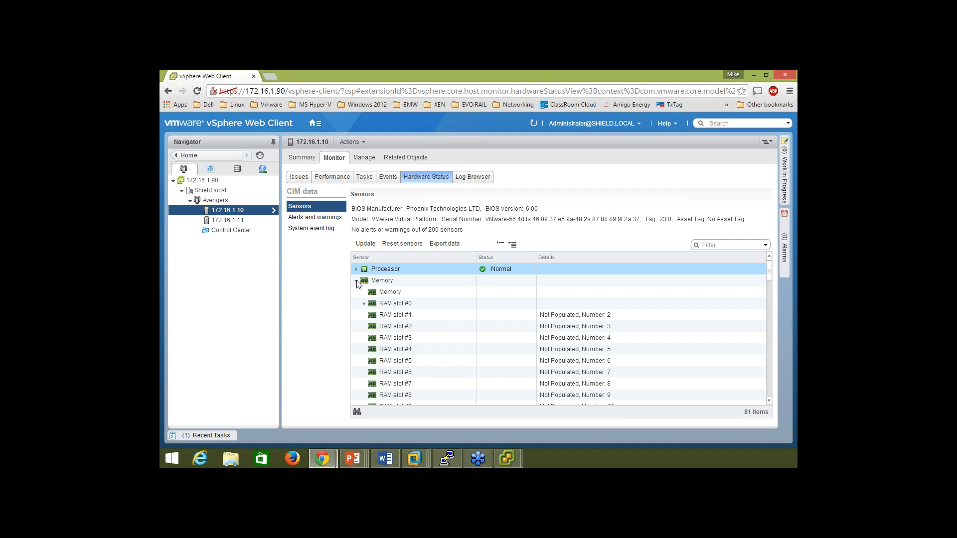
left_click(357, 281)
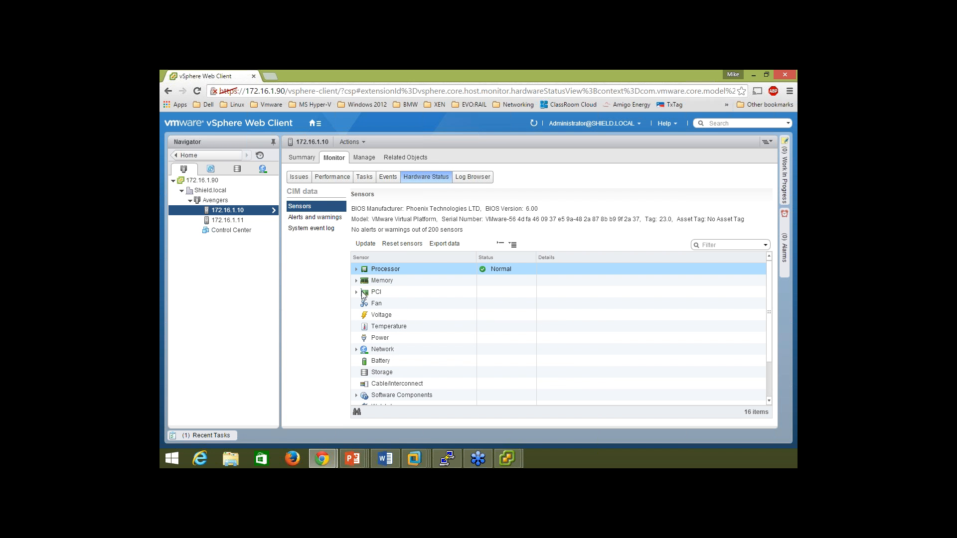
scroll(433, 327, "down", 2)
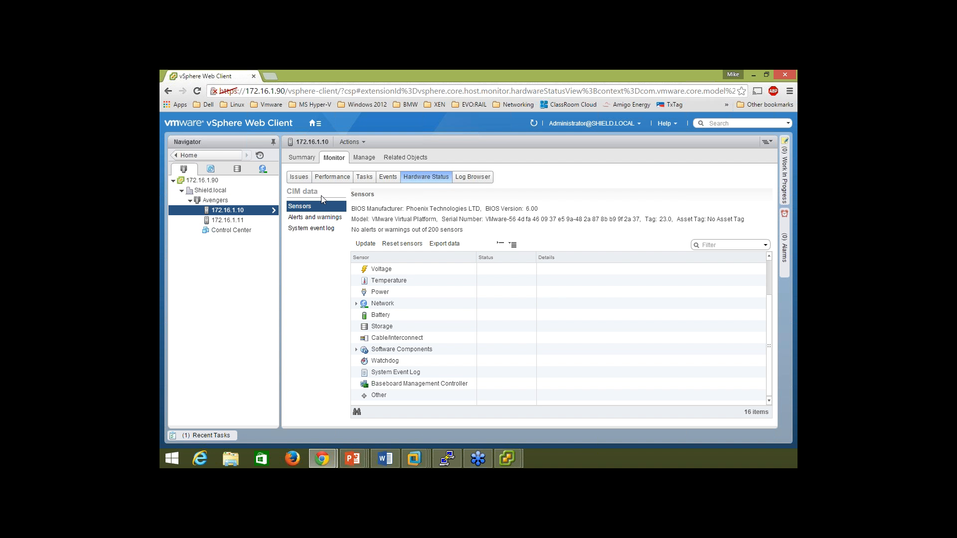
left_click(200, 156)
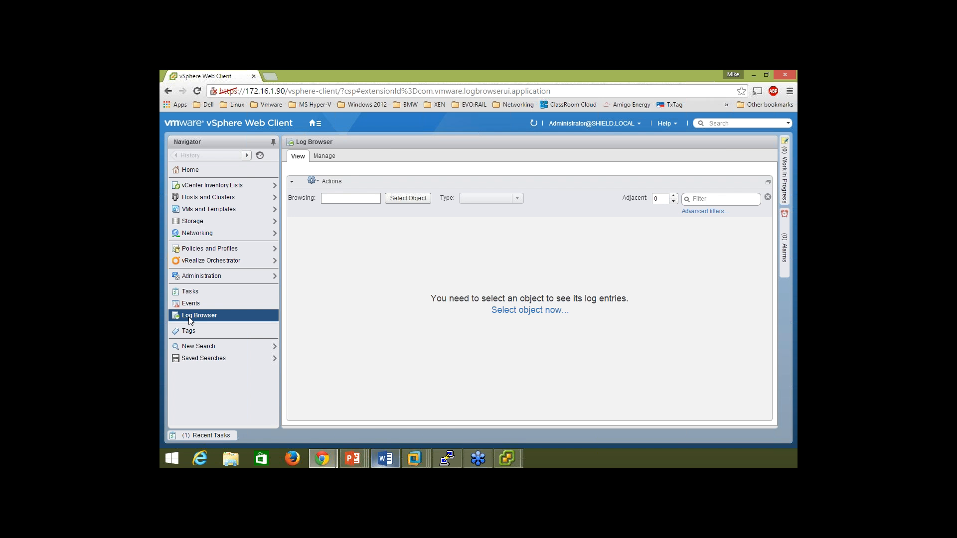
Minimize the vSphere browser window to reveal the Objective 6.4 demo slide.
mouse_move(385, 458)
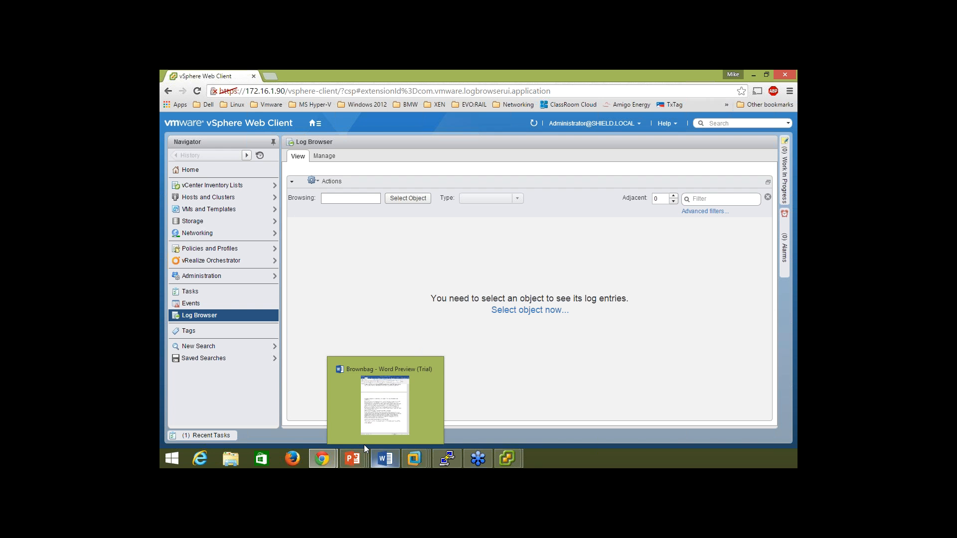
left_click(752, 76)
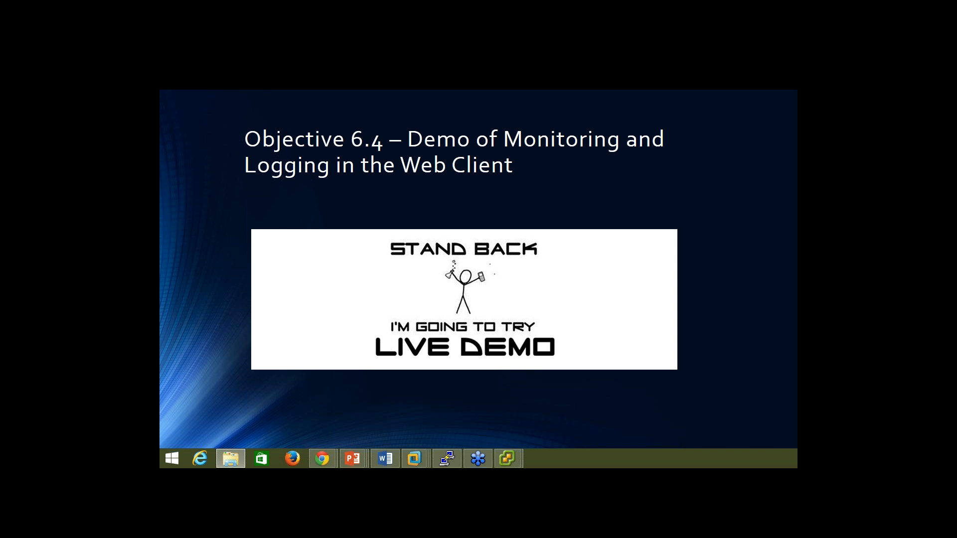
Extract the vm-support TGZ bundle in Downloads to a TAR file with 7-Zip.
left_click_drag(797, 190, 429, 128)
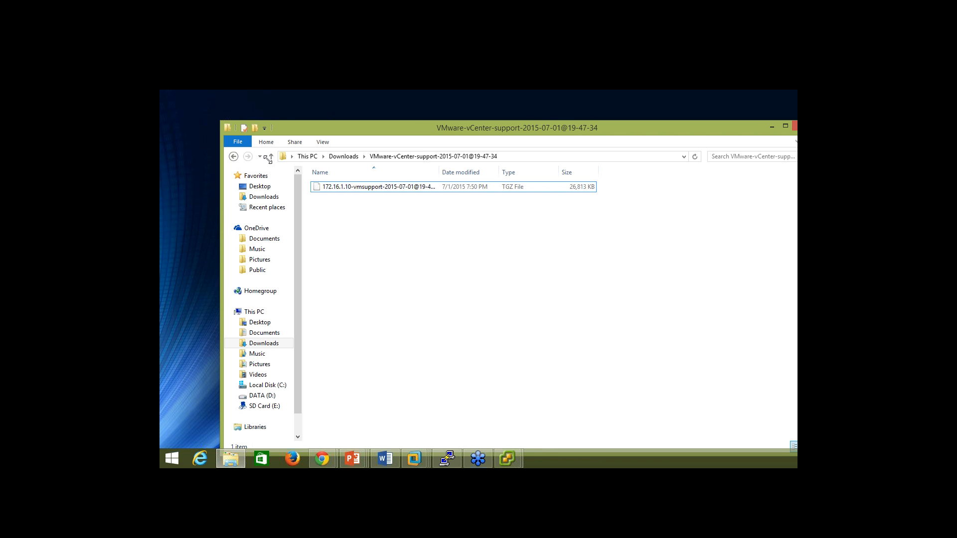
left_click_drag(220, 121, 498, 269)
left_click_drag(647, 274, 367, 110)
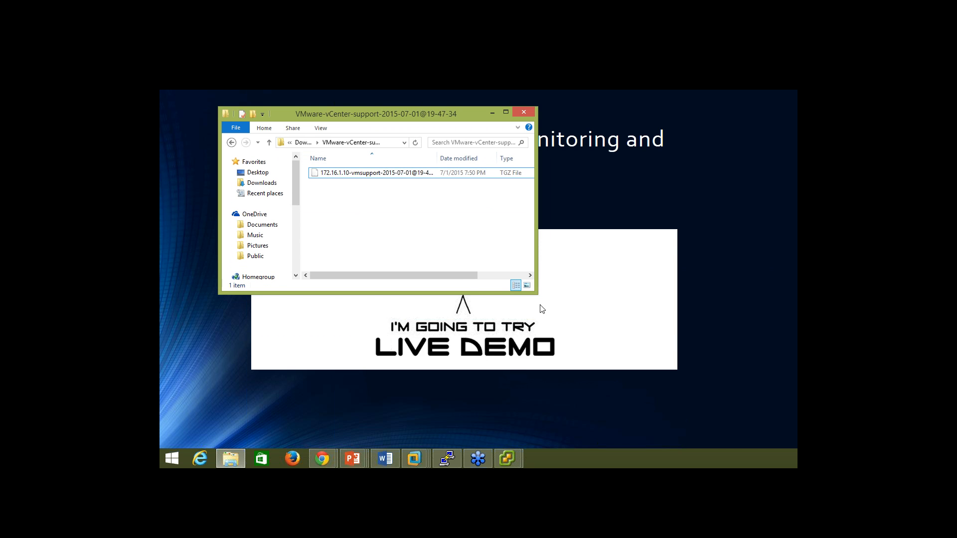
left_click_drag(538, 297, 745, 448)
left_click(333, 174)
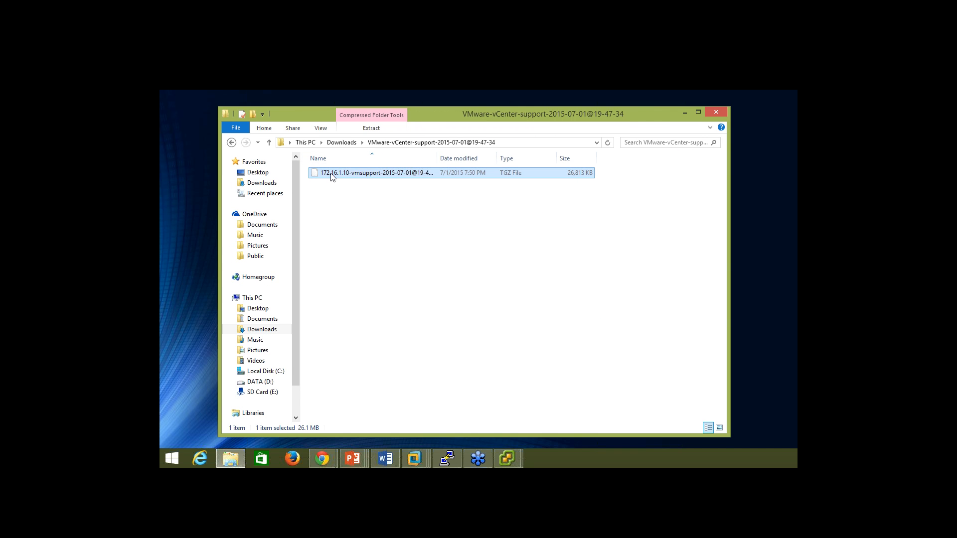
right_click(332, 174)
mouse_move(357, 195)
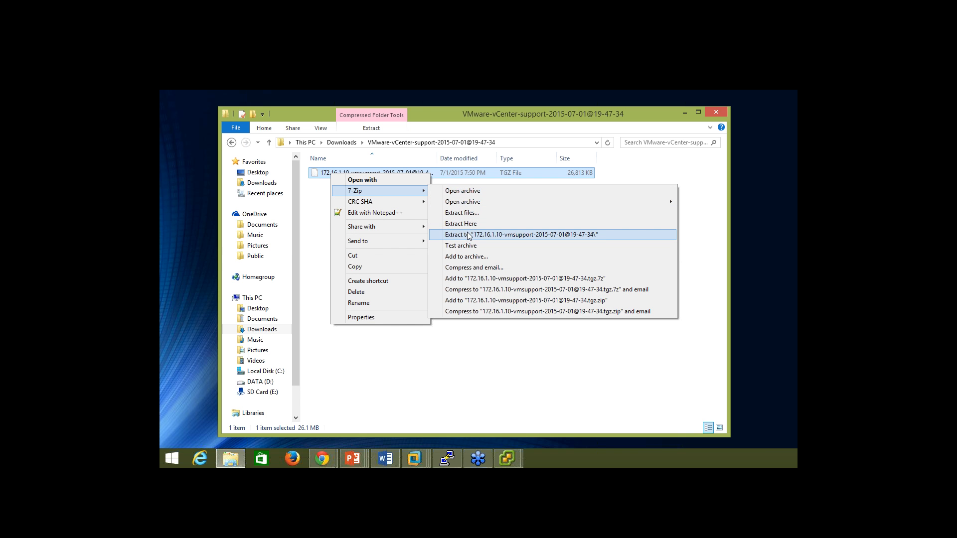
left_click(471, 230)
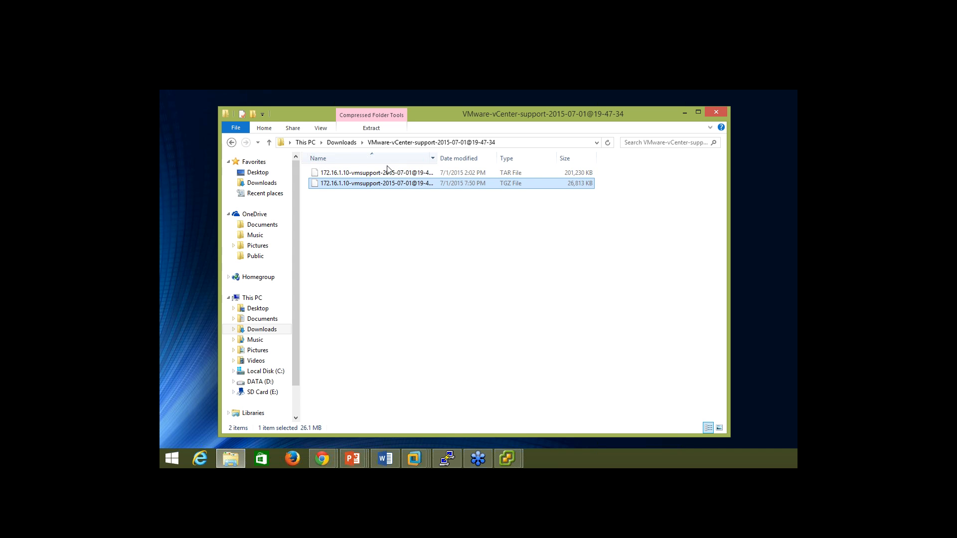
Extract the TAR into its own 172.16.1.10-vmsupport-2015-07-01@19-47-34 folder.
right_click(360, 172)
mouse_move(401, 194)
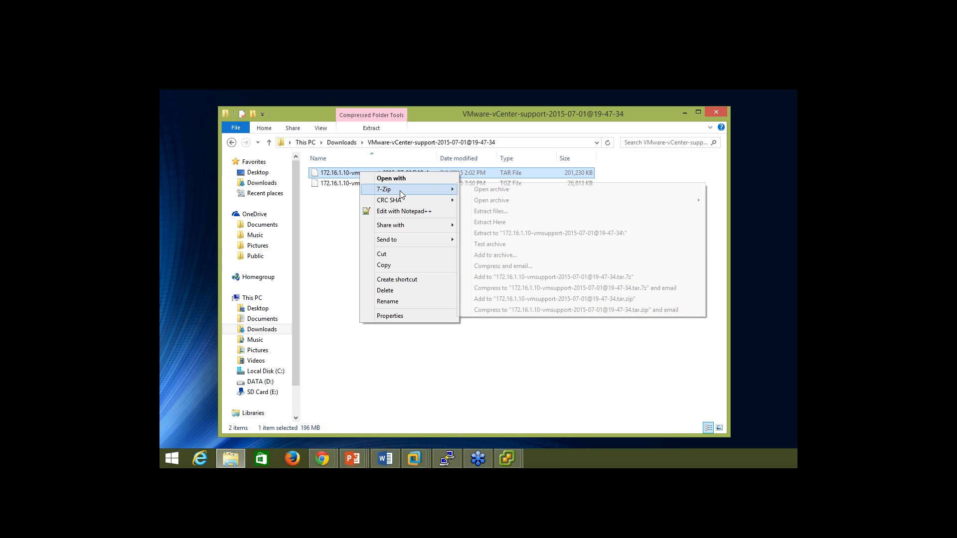
left_click(504, 232)
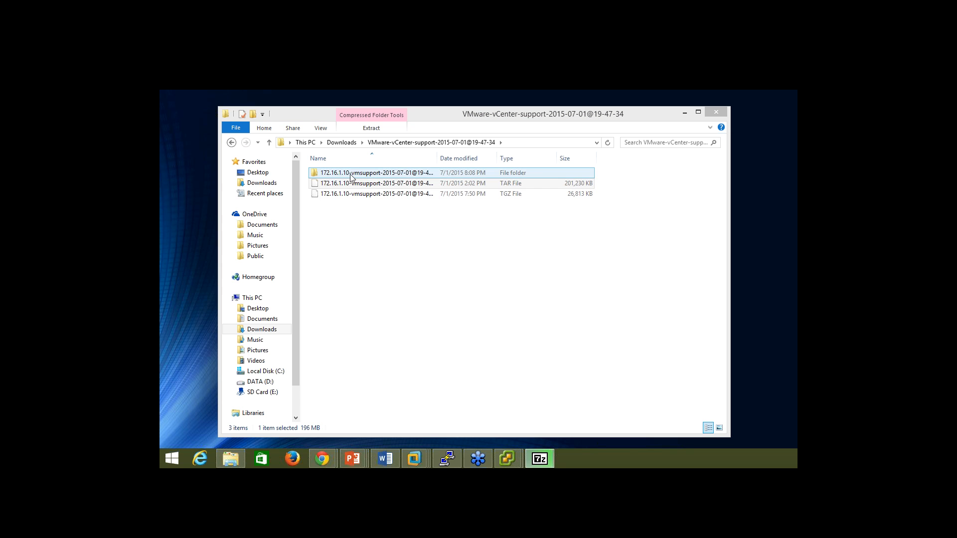
Browse the extracted bundle down to esx-localhost\var\log to view its nine log files.
double_click(351, 178)
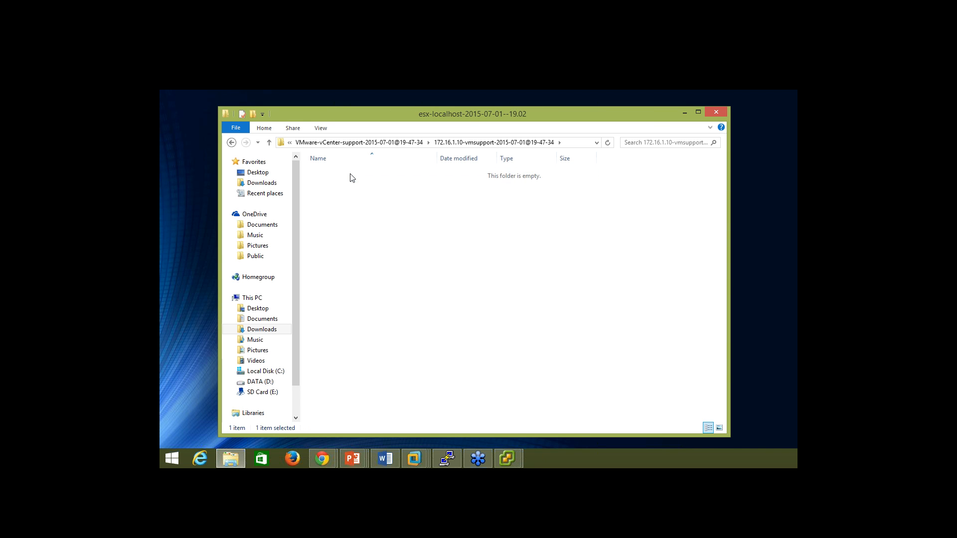
double_click(351, 178)
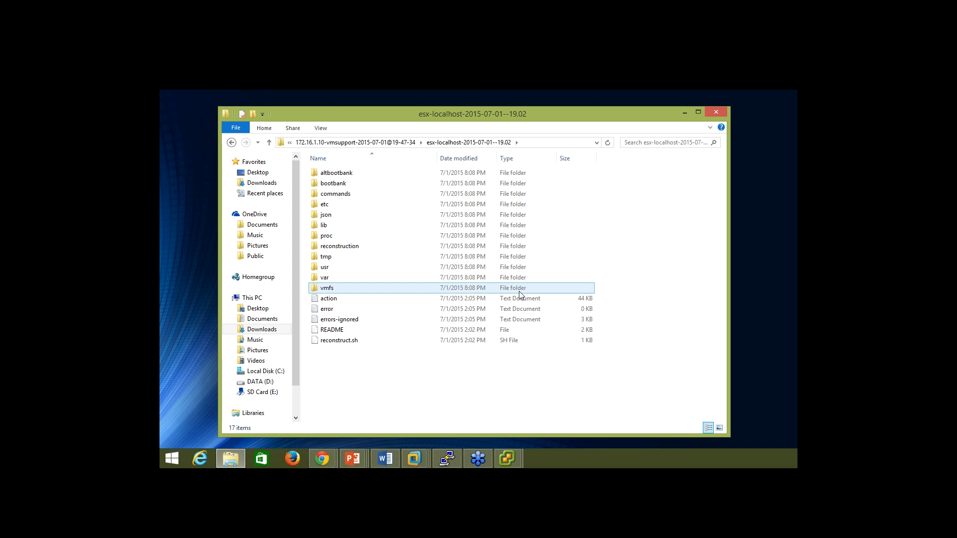
double_click(343, 277)
double_click(338, 184)
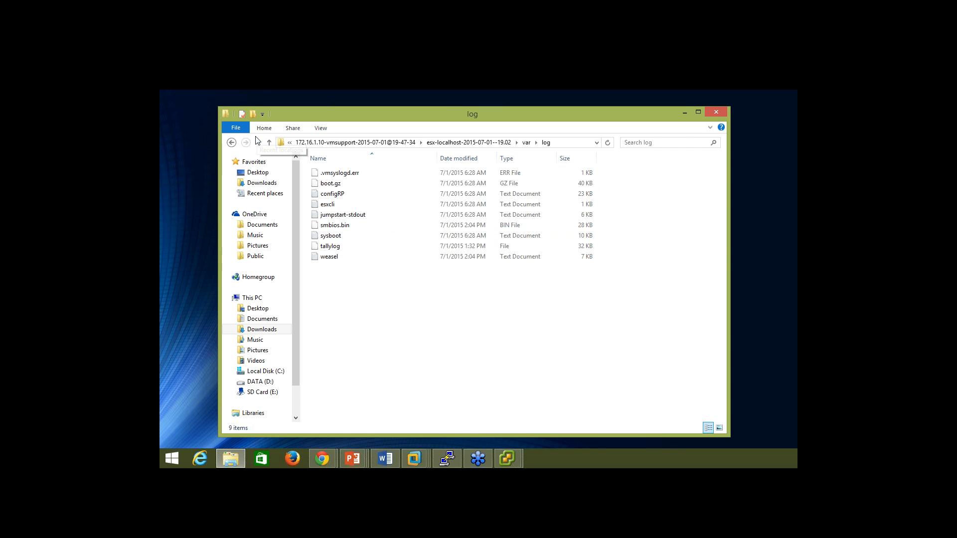
left_click(342, 226)
Close the log bundle download window and go back up to the esx-localhost folder.
left_click(508, 458)
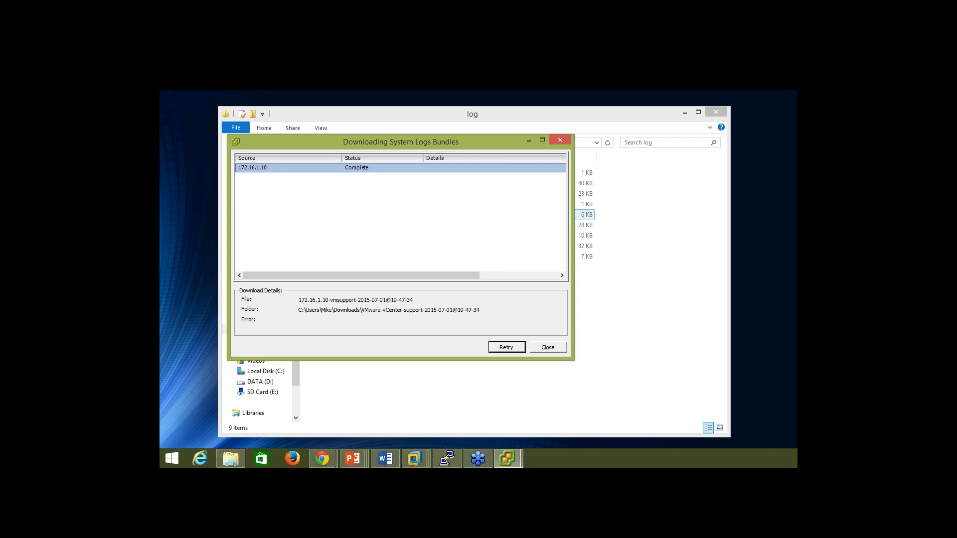
left_click(559, 141)
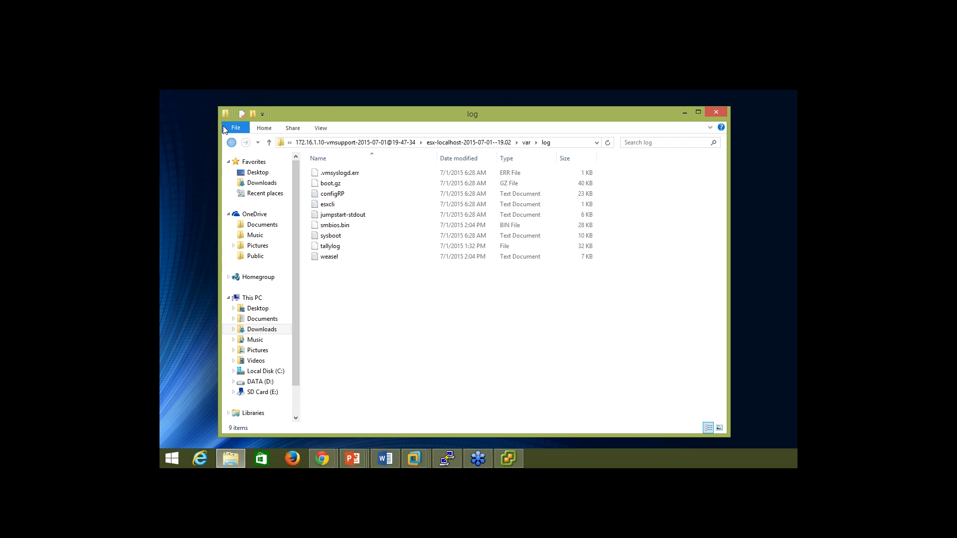
left_click(231, 143)
left_click(232, 142)
Open the commands folder's localcli_storage-core-adapter-list file from its 333 command outputs.
double_click(338, 194)
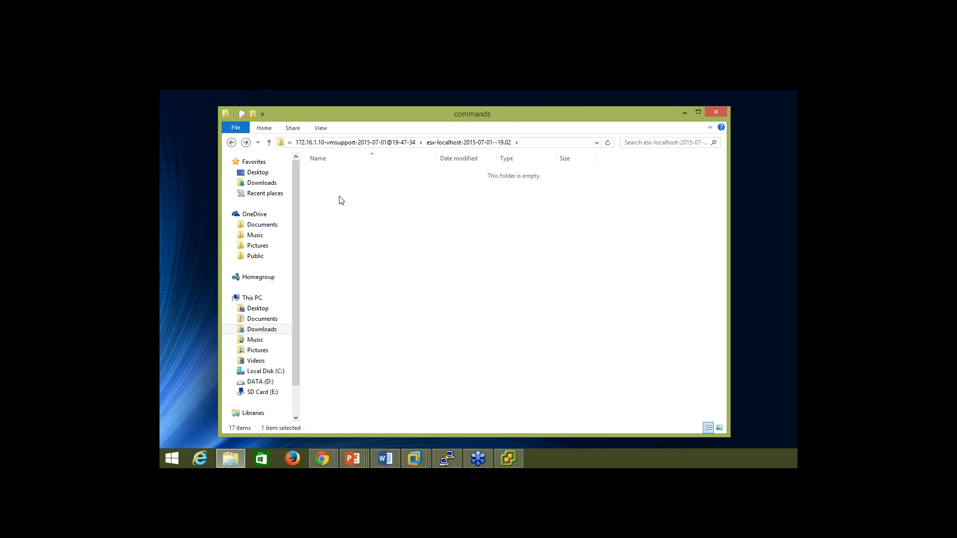
scroll(445, 313, "down", 18)
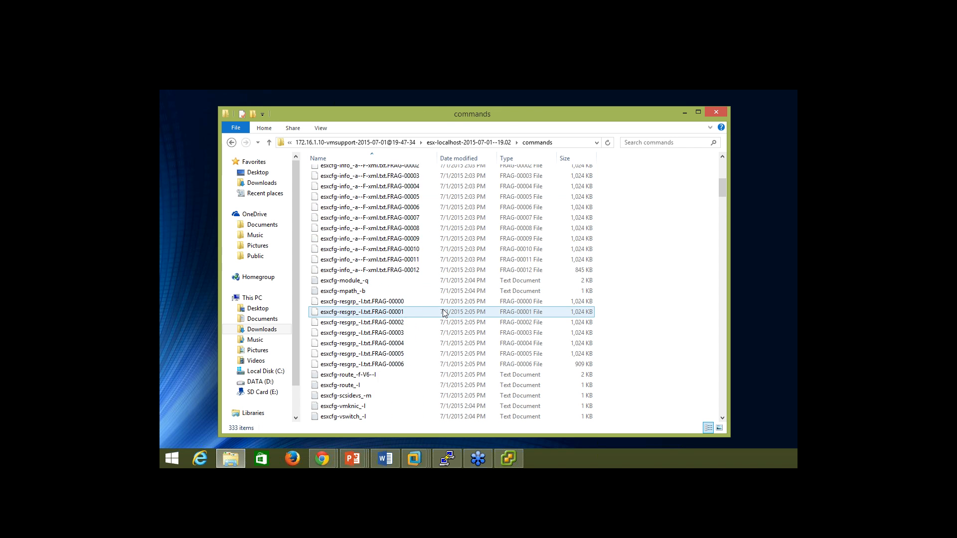
scroll(445, 313, "down", 4)
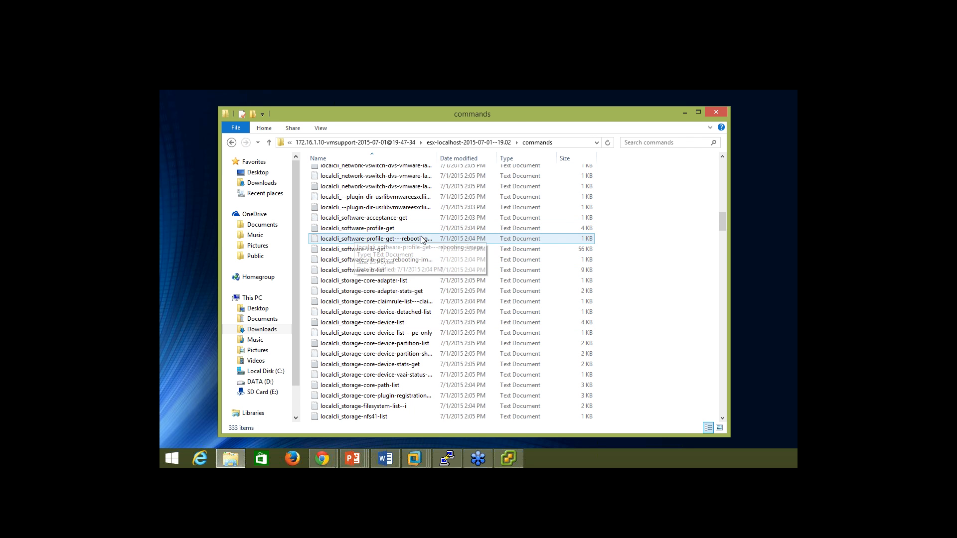
scroll(368, 279, "down", 1)
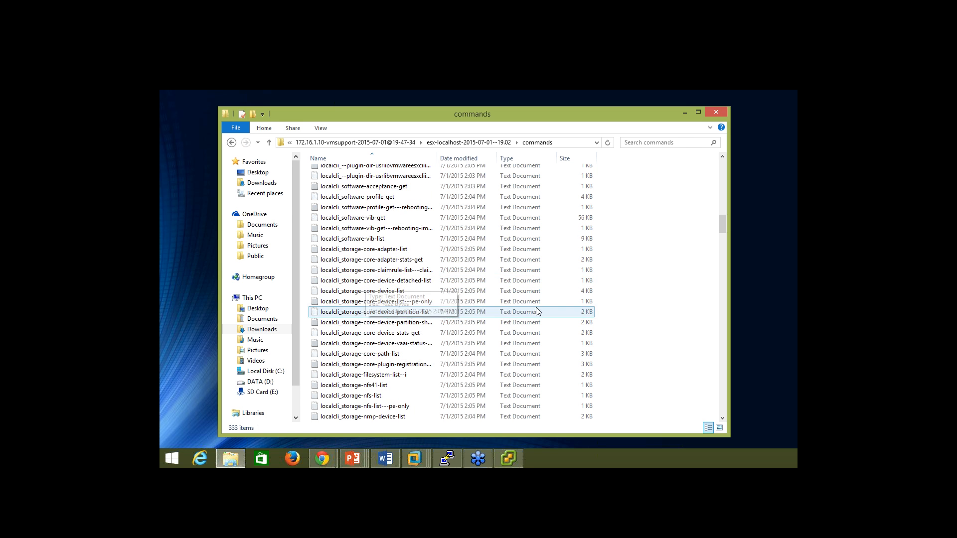
left_click(389, 249)
double_click(389, 250)
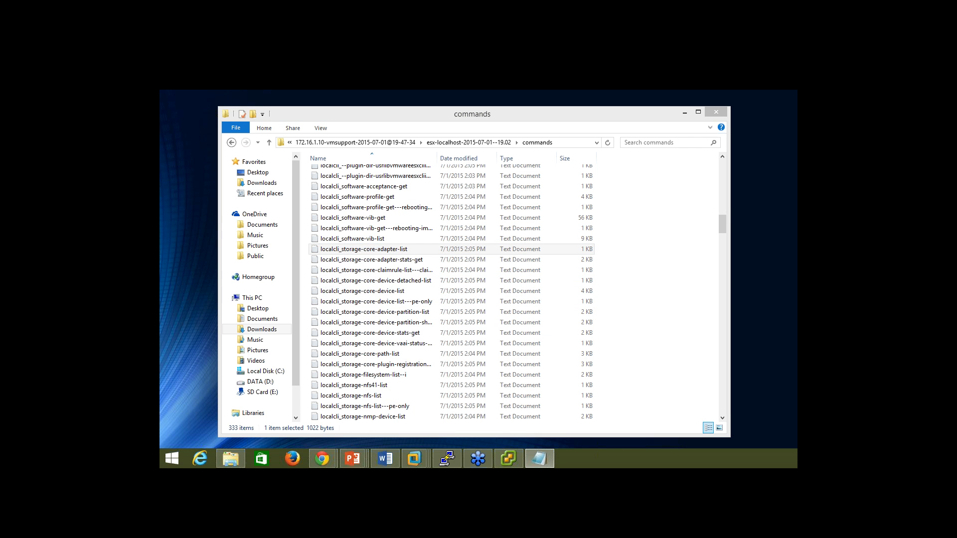
right_click(348, 250)
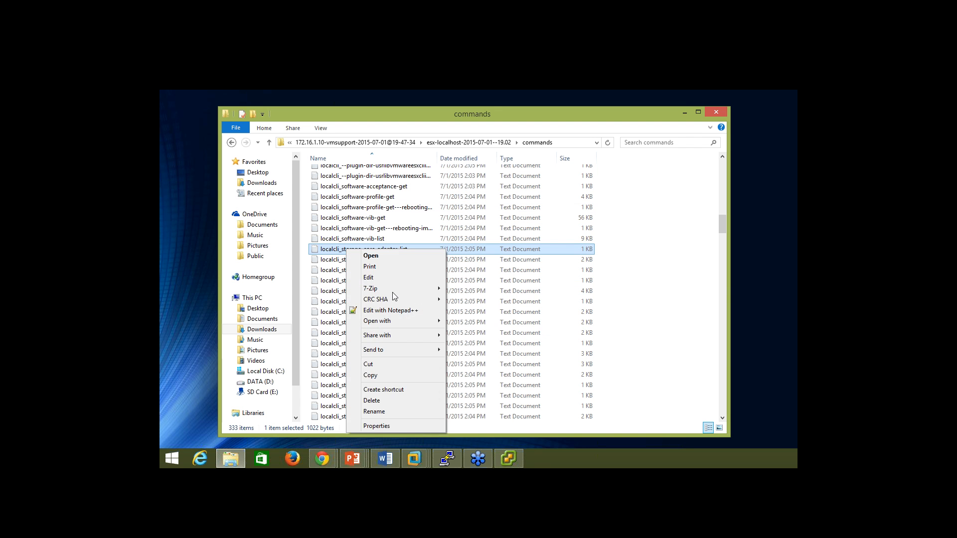
Read the storage adapter list in Notepad++ across to iSCSI adapter vmhba33's description.
left_click(397, 310)
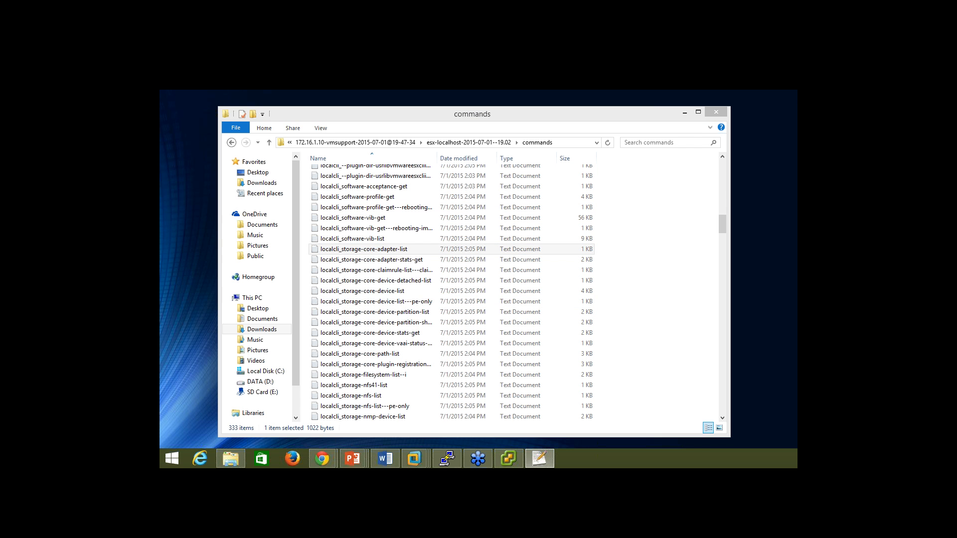
left_click_drag(495, 118, 551, 112)
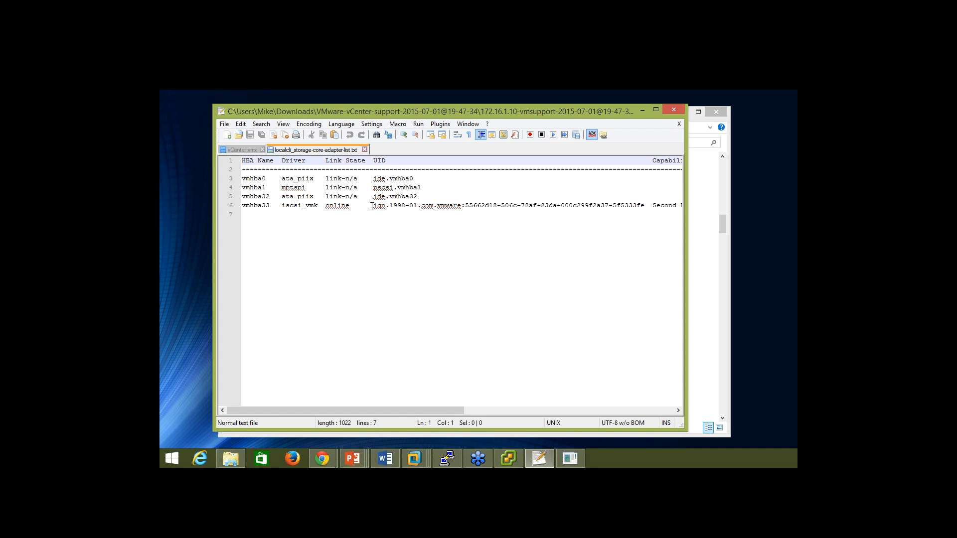
left_click_drag(371, 206, 534, 215)
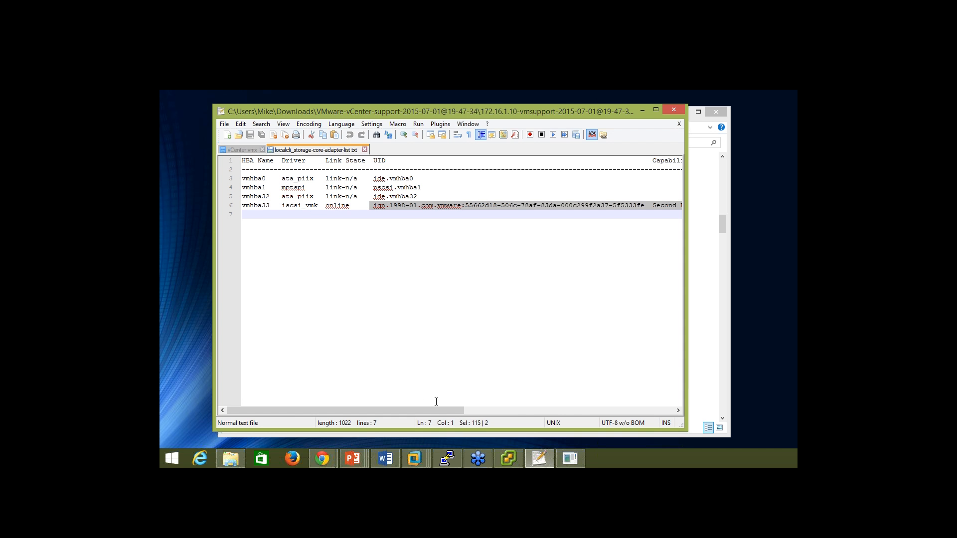
left_click_drag(422, 408, 640, 406)
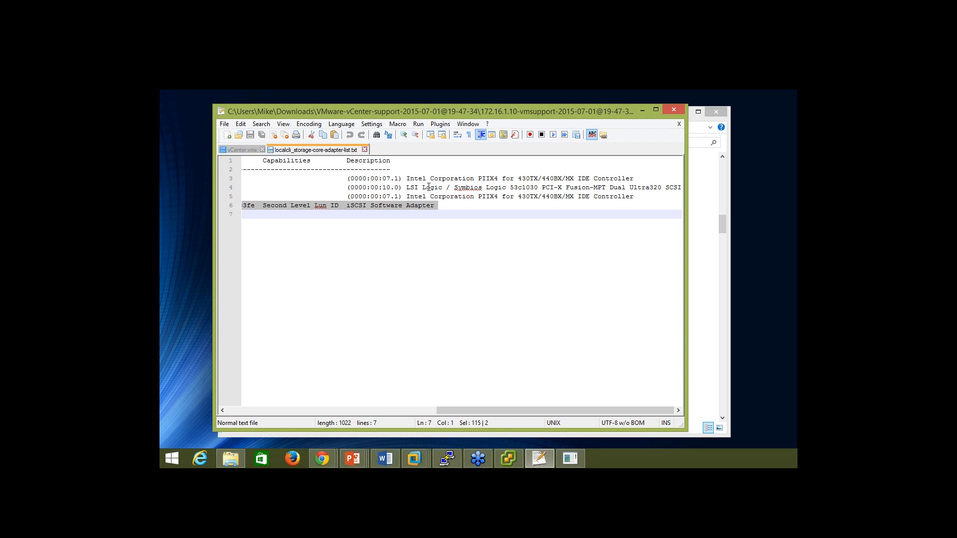
left_click(422, 410)
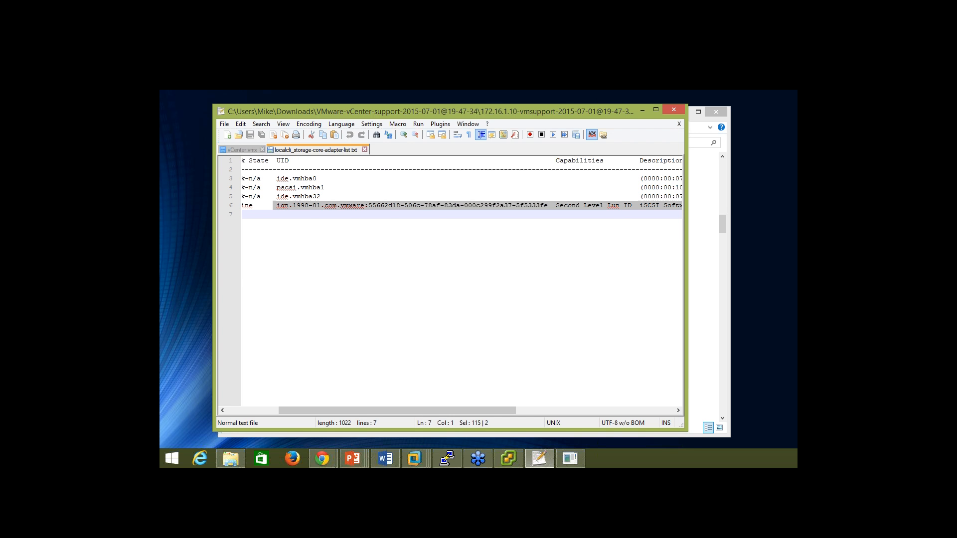
left_click(705, 223)
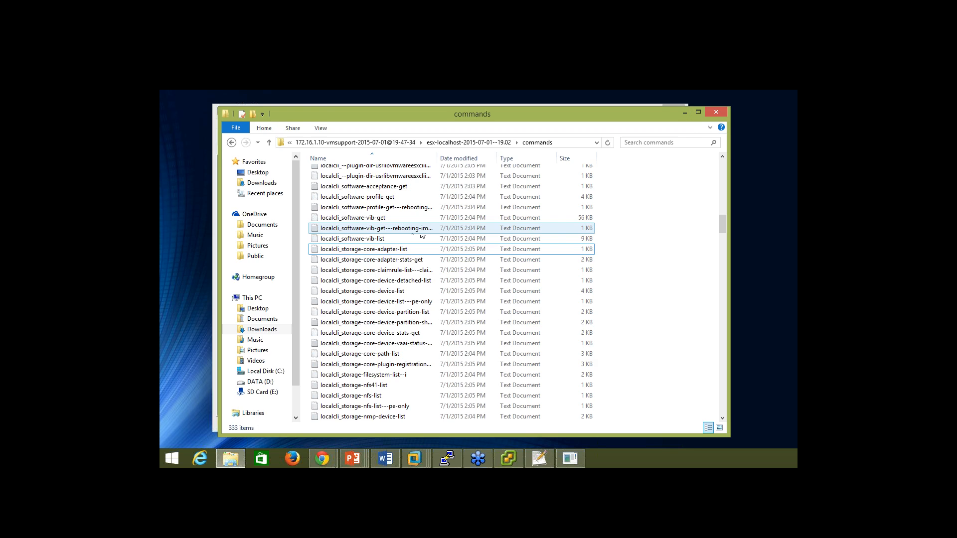
Open localcli_software-vib-list in Notepad++ and confirm every VIB is VMwareCertified, build 2494585.
right_click(355, 241)
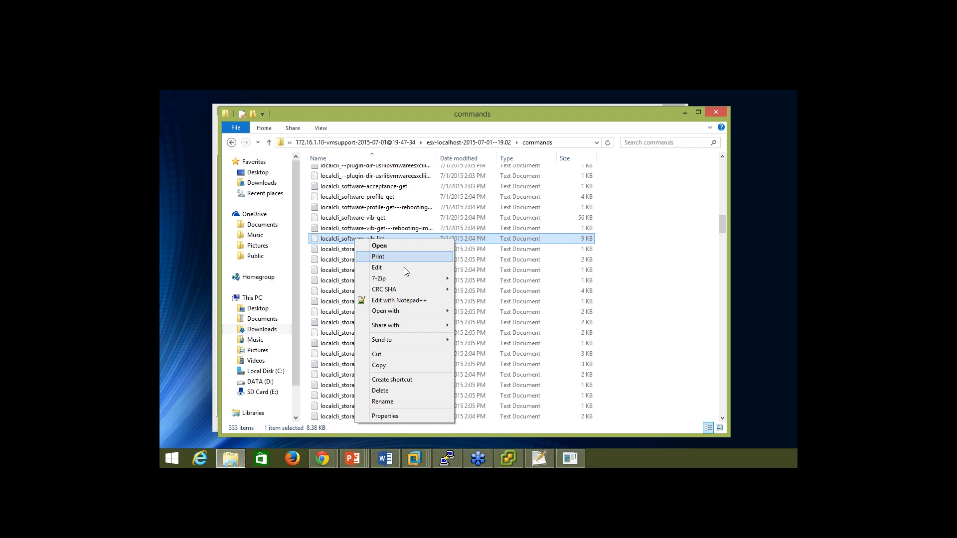
left_click(394, 300)
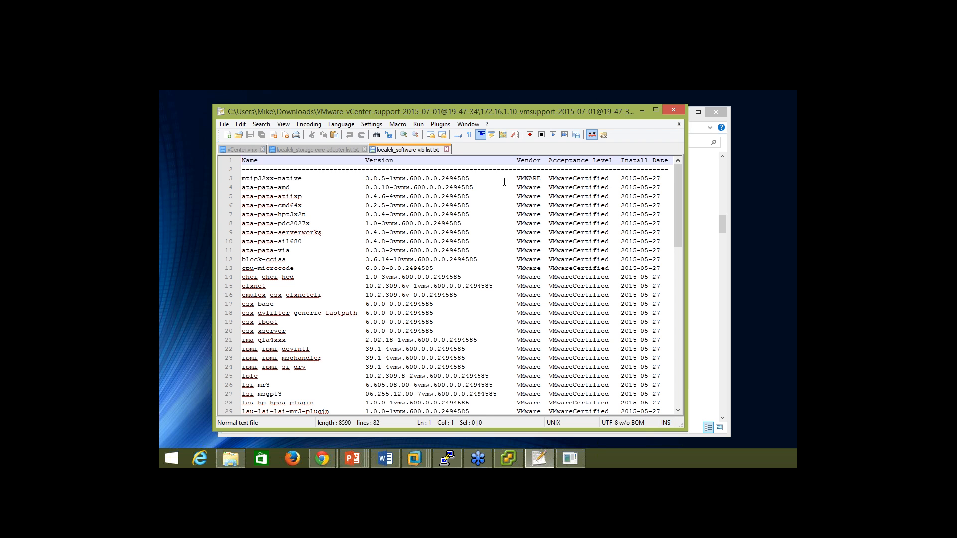
left_click_drag(505, 179, 397, 188)
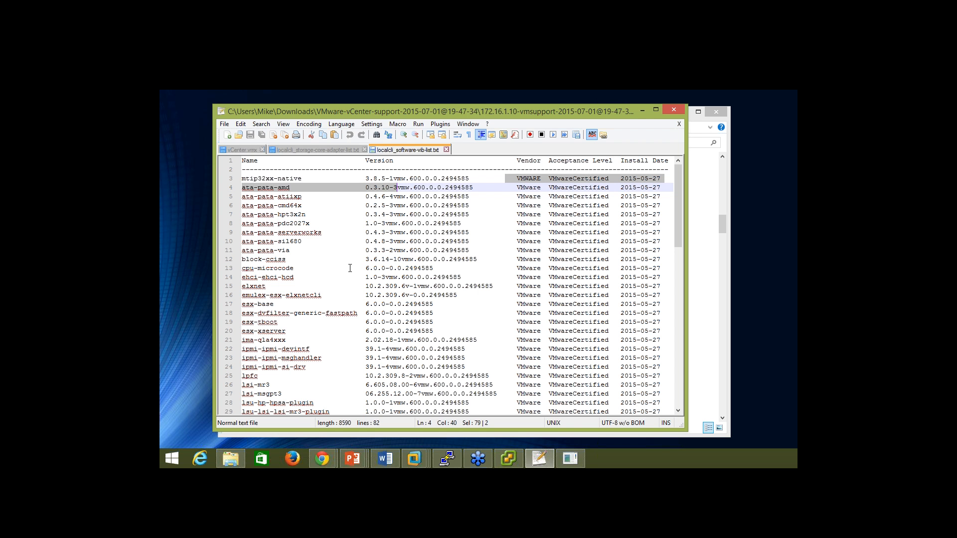
left_click_drag(314, 215, 245, 215)
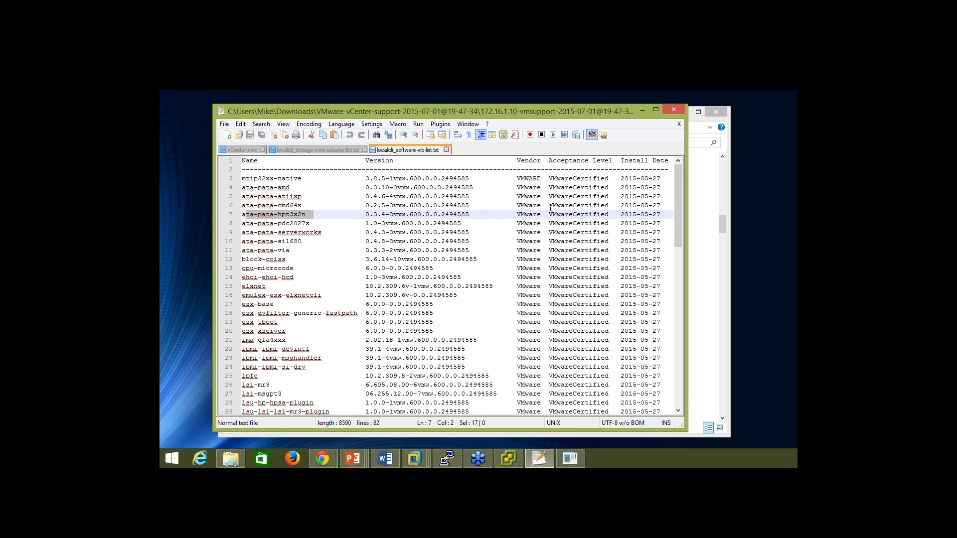
left_click_drag(548, 206, 610, 207)
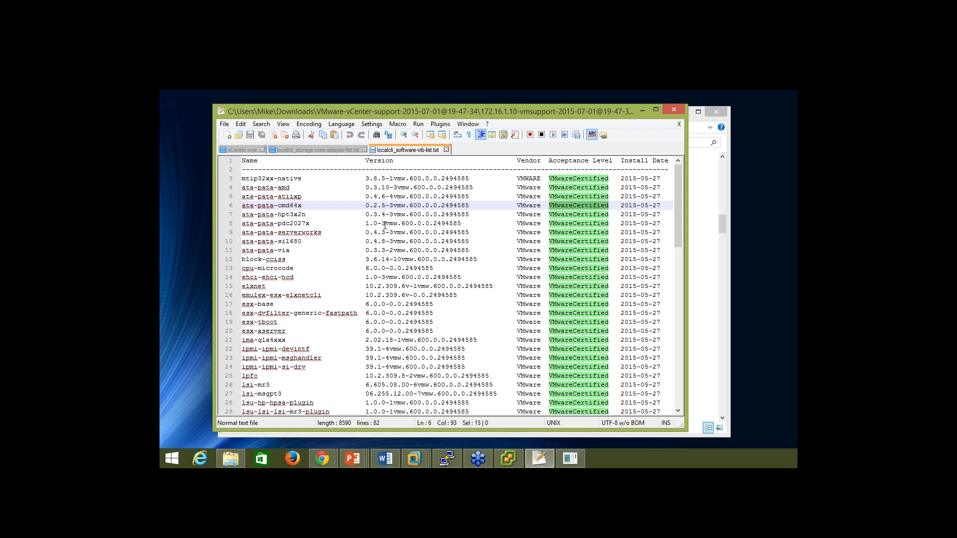
left_click_drag(366, 224, 461, 223)
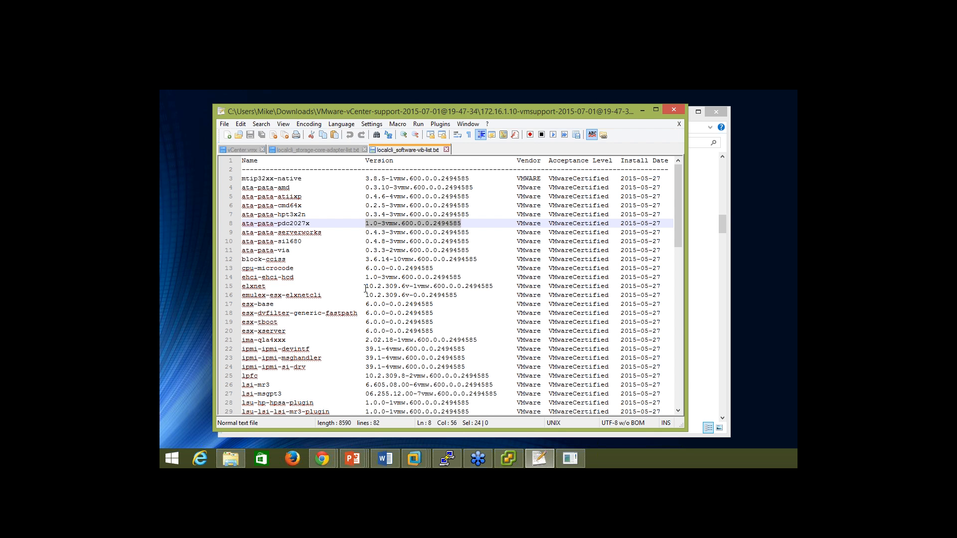
scroll(365, 288, "down", 18)
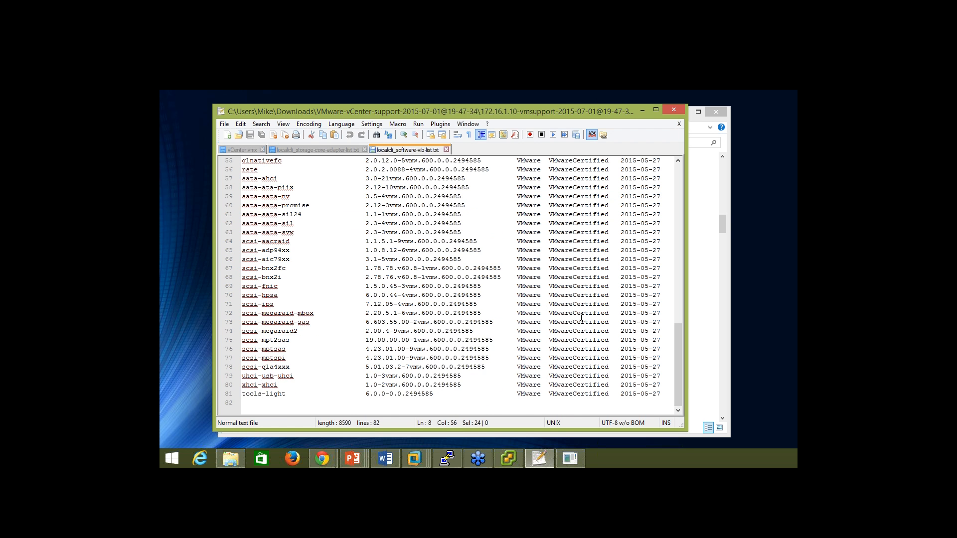
left_click_drag(450, 241, 480, 243)
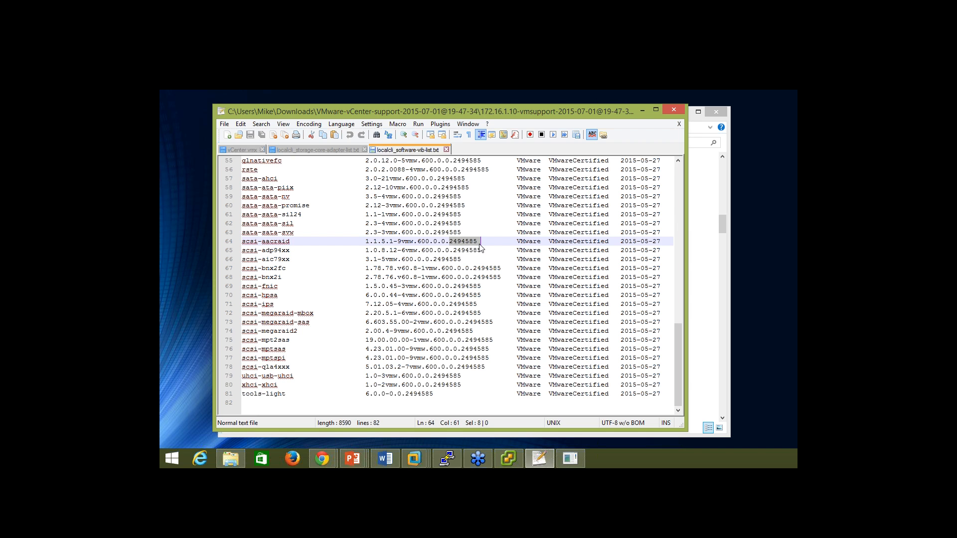
double_click(464, 242)
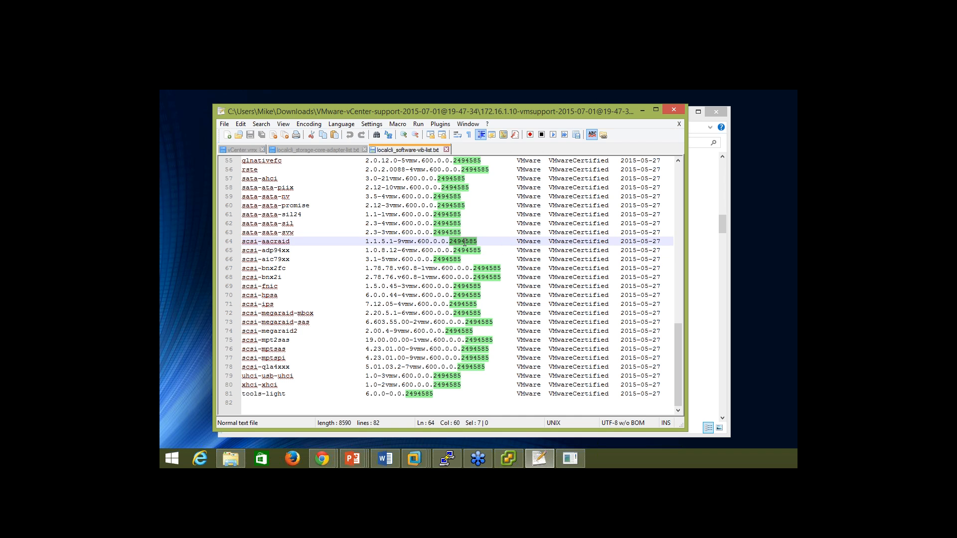
left_click(455, 277)
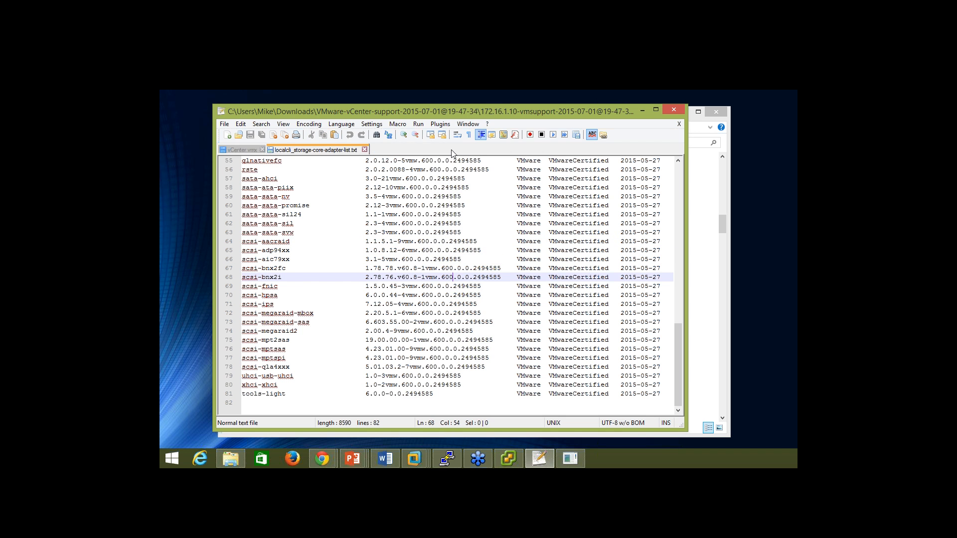
Close the VIB list and locate the vmware_-vl file in the commands folder.
left_click(446, 149)
left_click(711, 252)
scroll(369, 294, "down", 10)
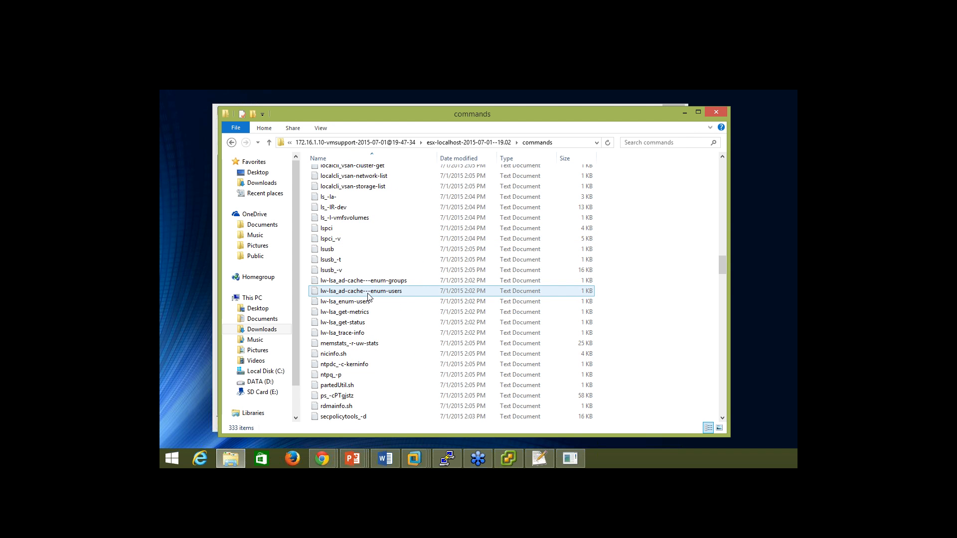
scroll(369, 297, "down", 12)
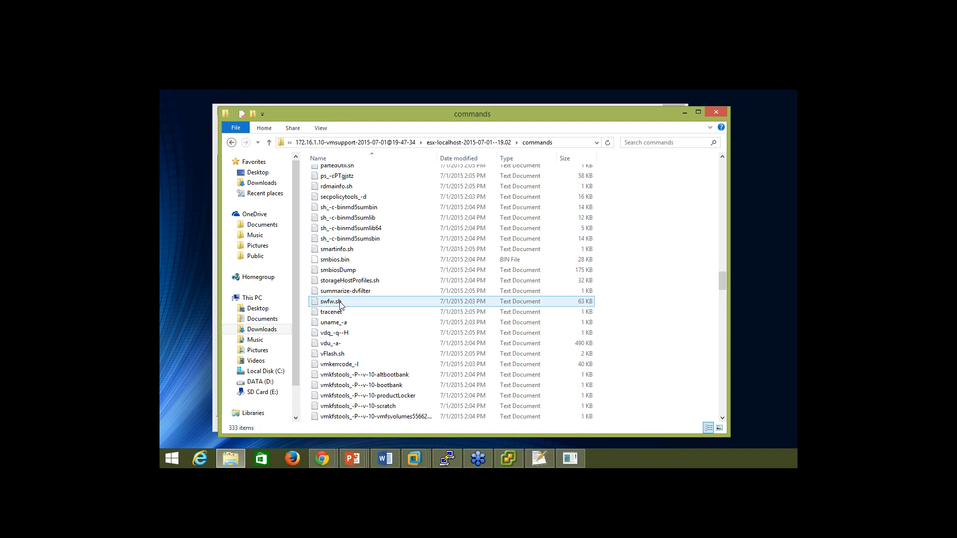
scroll(337, 312, "down", 7)
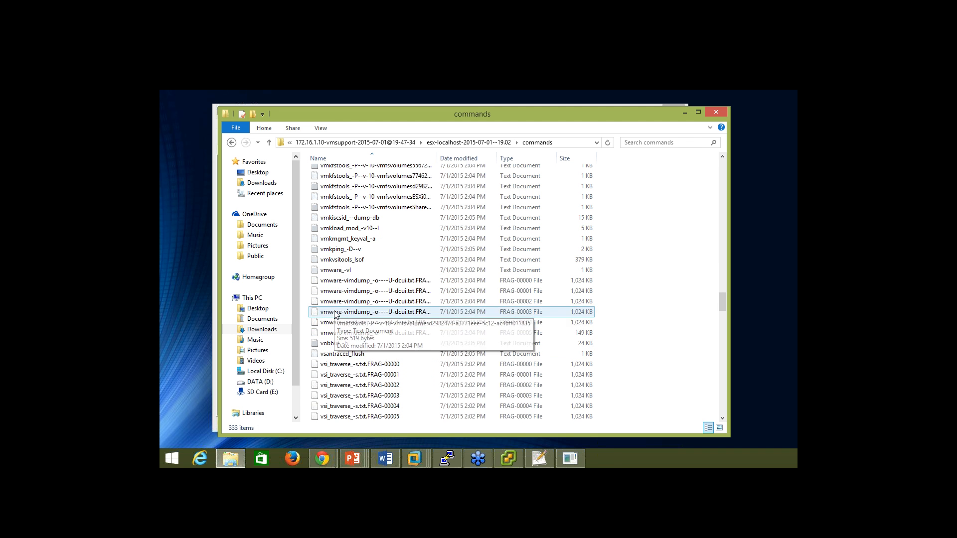
left_click(338, 274)
double_click(338, 274)
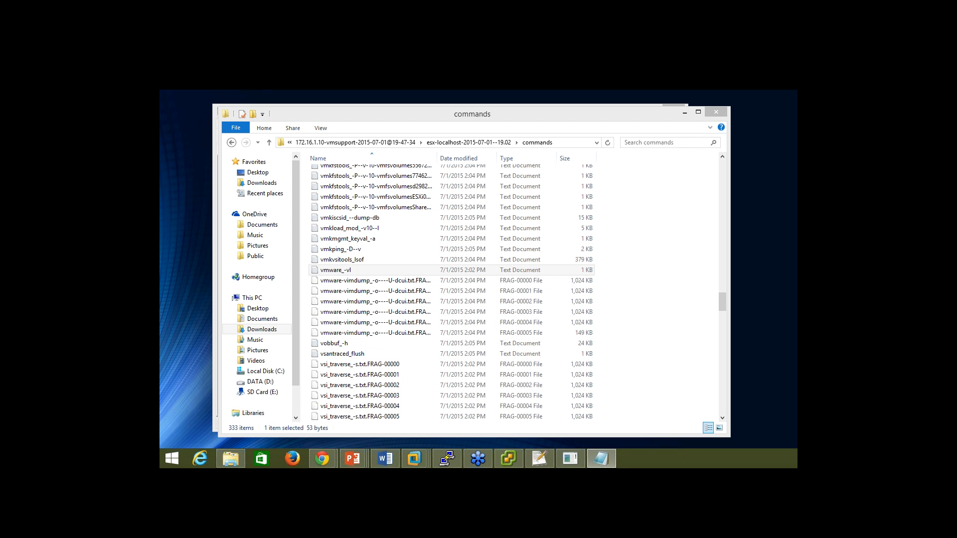
Open vmware_-vl in Notepad++ and highlight GA in the ESXi 6.0.0 build-2494585 version text.
right_click(338, 272)
left_click(377, 151)
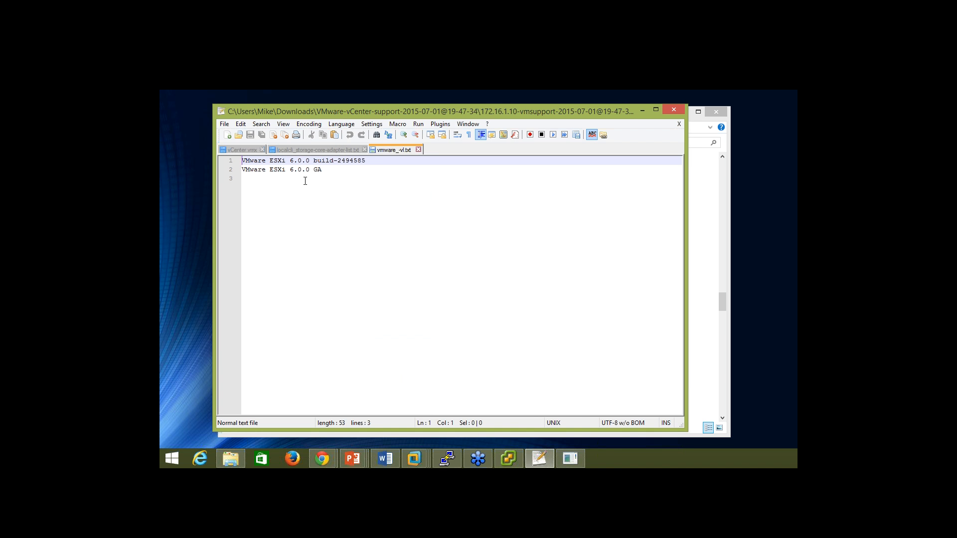
left_click(722, 302)
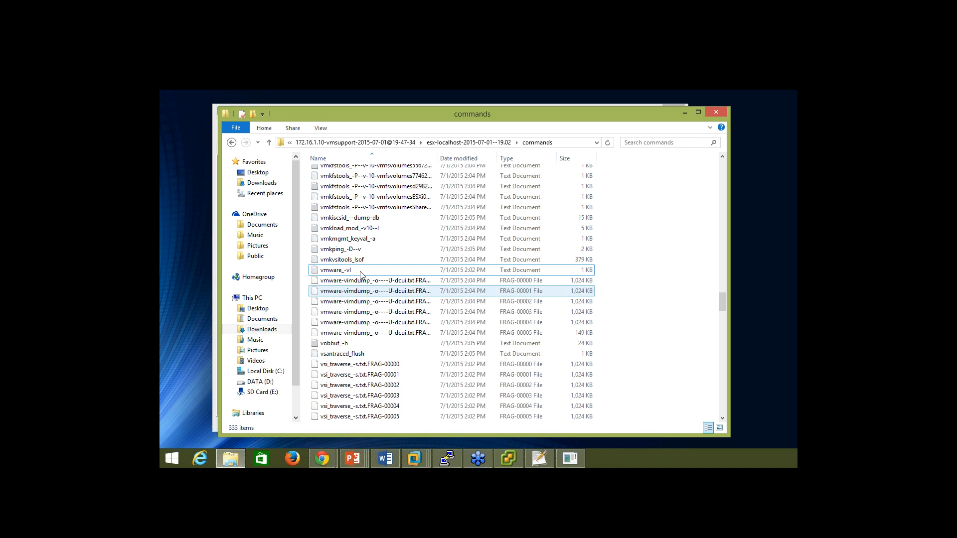
left_click_drag(377, 118, 455, 173)
left_click(236, 224)
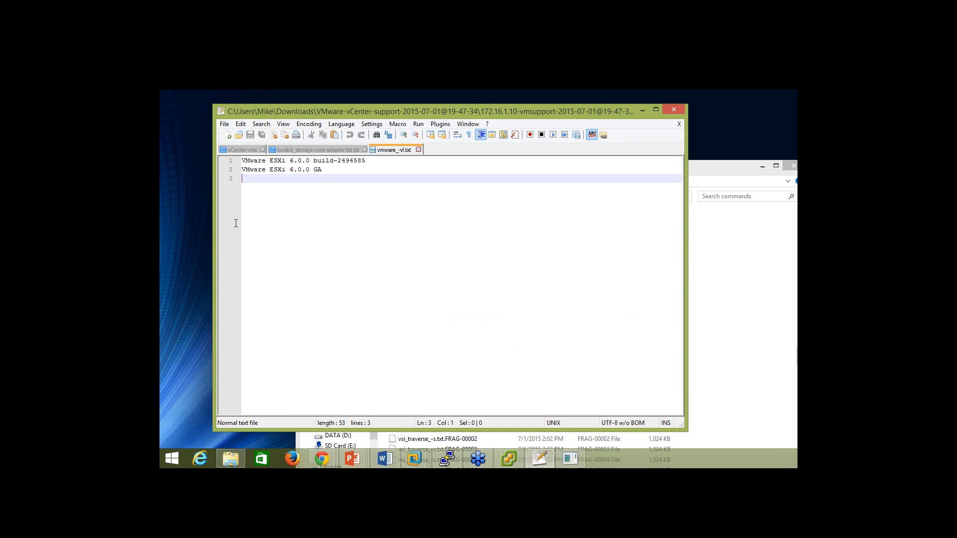
double_click(316, 170)
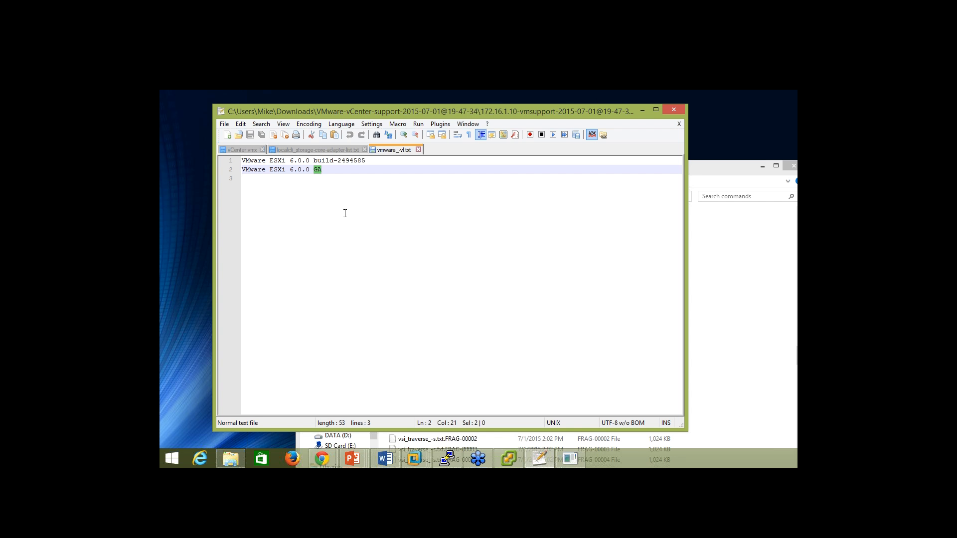
left_click(759, 261)
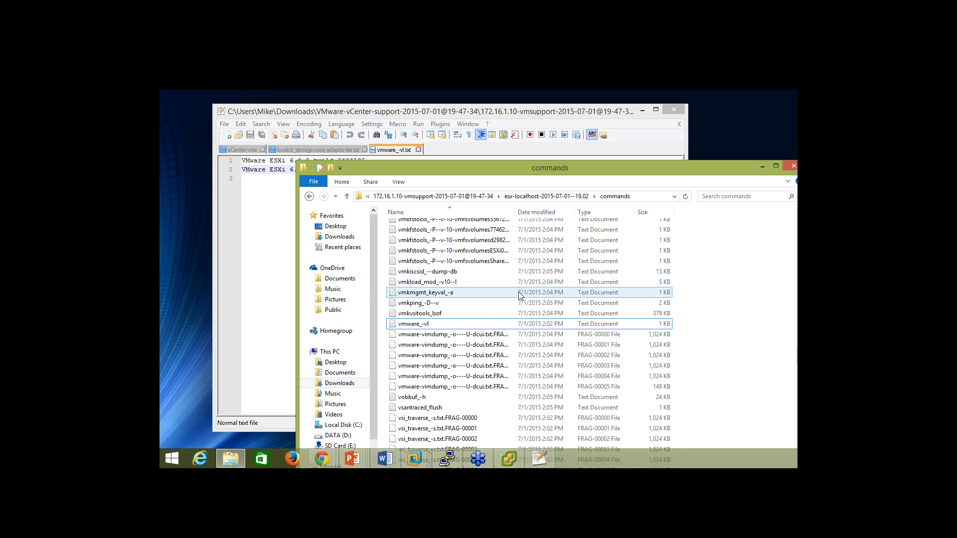
Open nicinfo.sh in Notepad++ and inspect vmnic0's name, PCI device and driver.
scroll(486, 316, "up", 6)
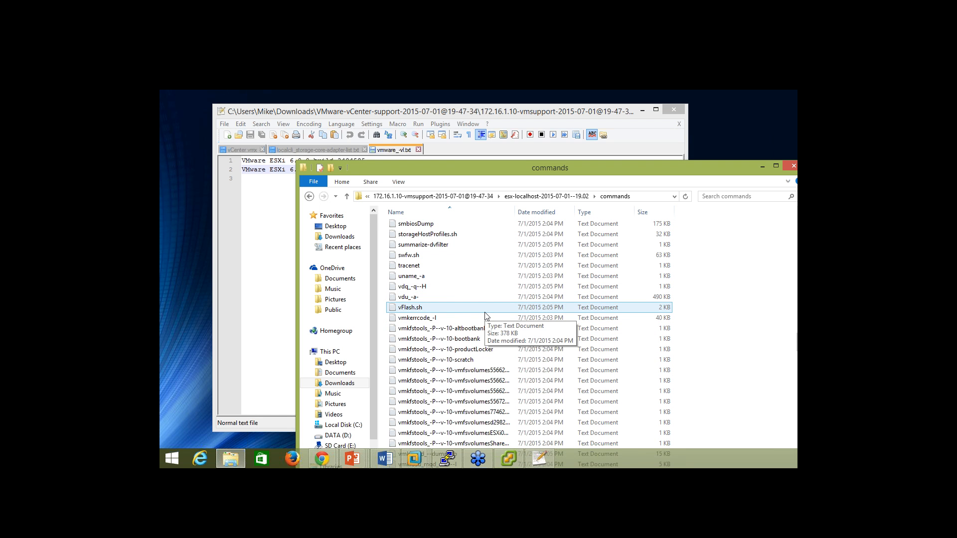
scroll(486, 316, "up", 4)
scroll(486, 316, "up", 3)
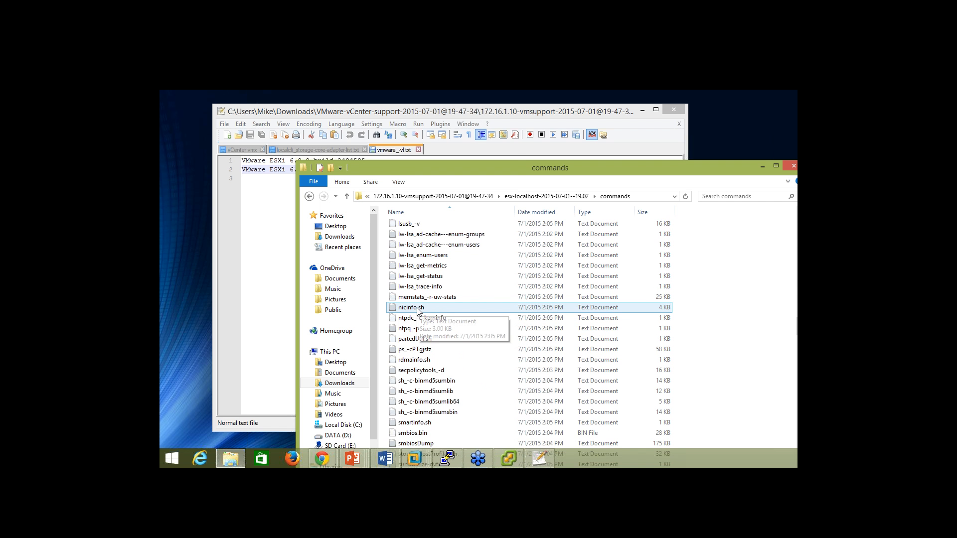
right_click(417, 308)
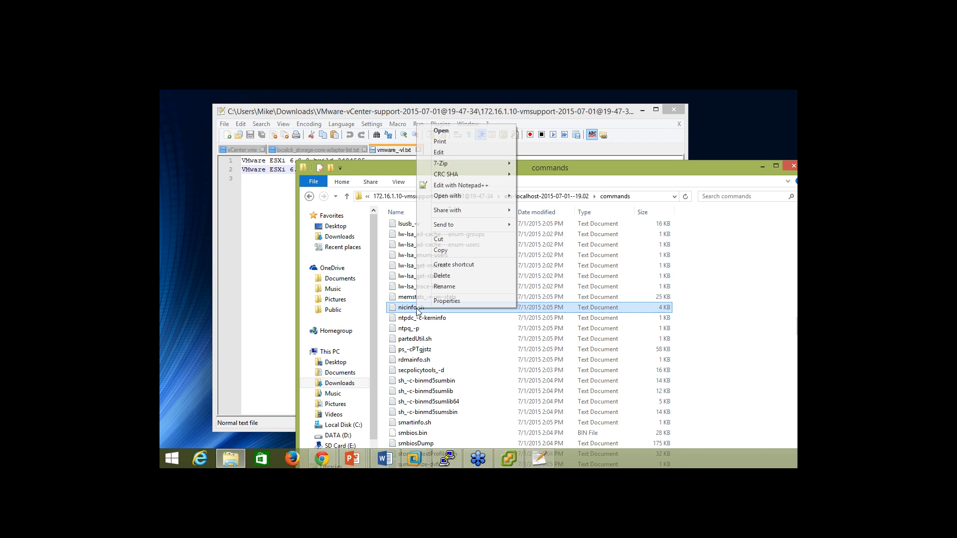
left_click(460, 185)
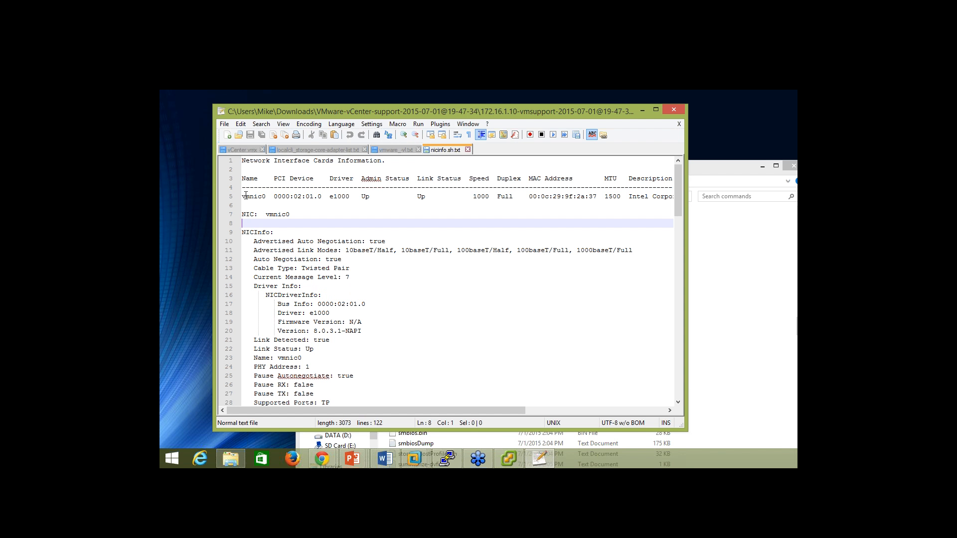
left_click_drag(246, 196, 324, 197)
left_click(269, 196)
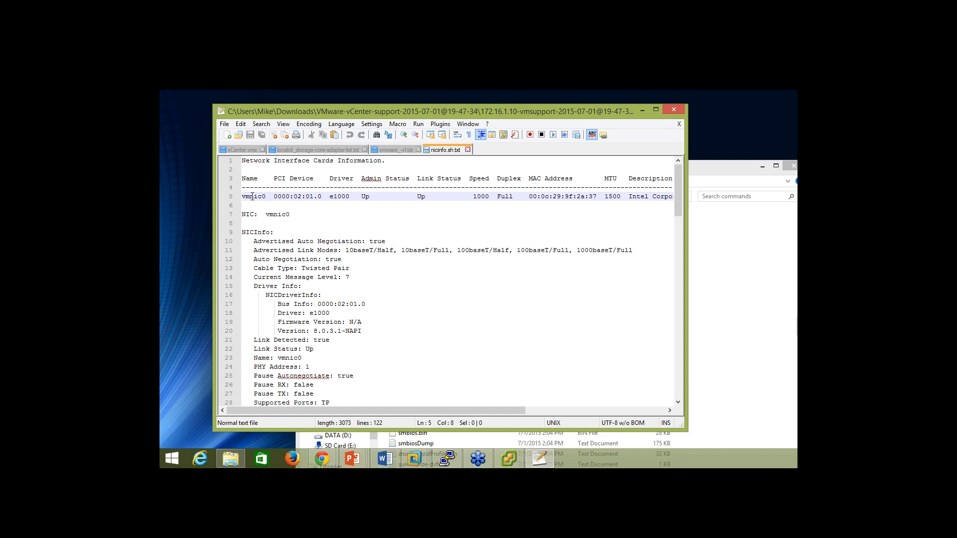
left_click_drag(242, 196, 353, 198)
left_click(427, 286)
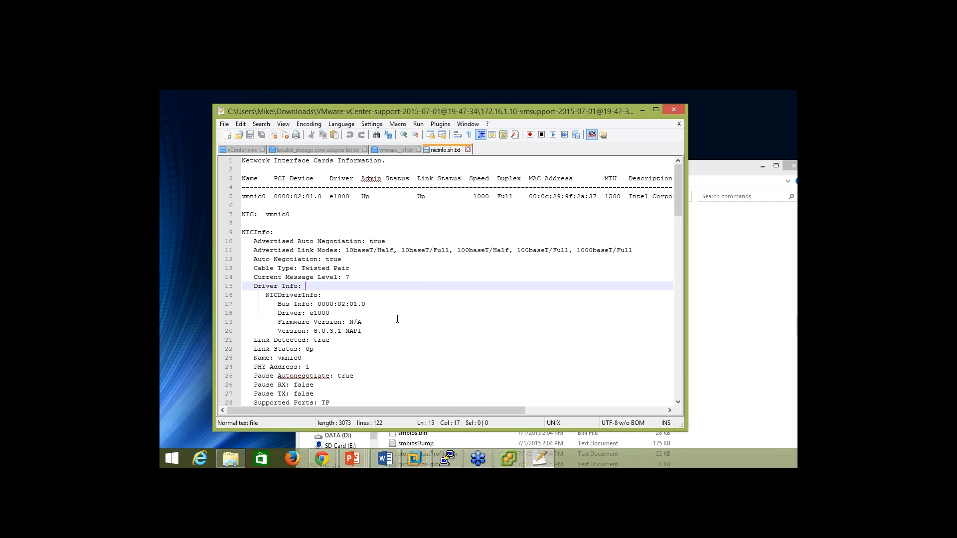
Check firmware N/A, driver version 8.0.3.1-NAPI and zero dropped packets, then close nicinfo.sh.
scroll(338, 283, "down", 3)
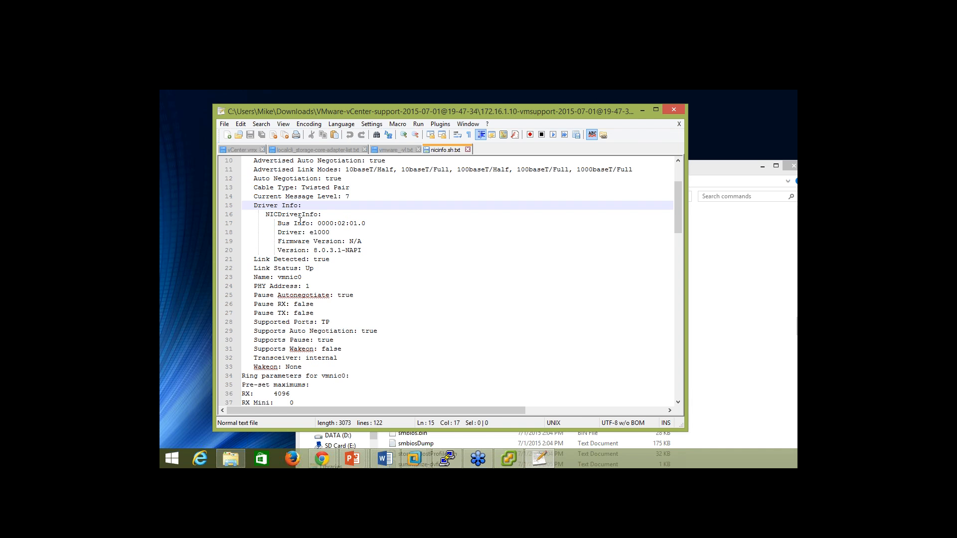
left_click_drag(275, 244, 362, 242)
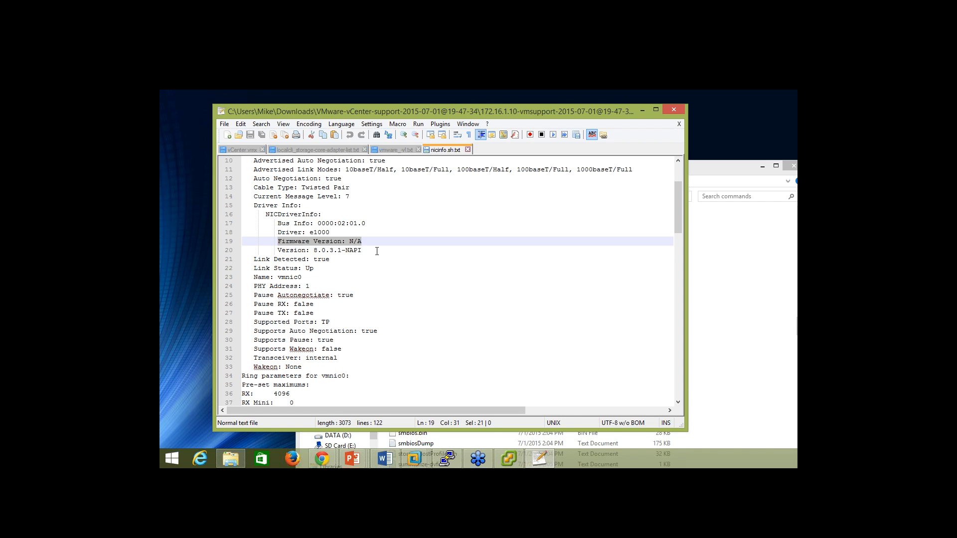
left_click_drag(377, 251, 277, 251)
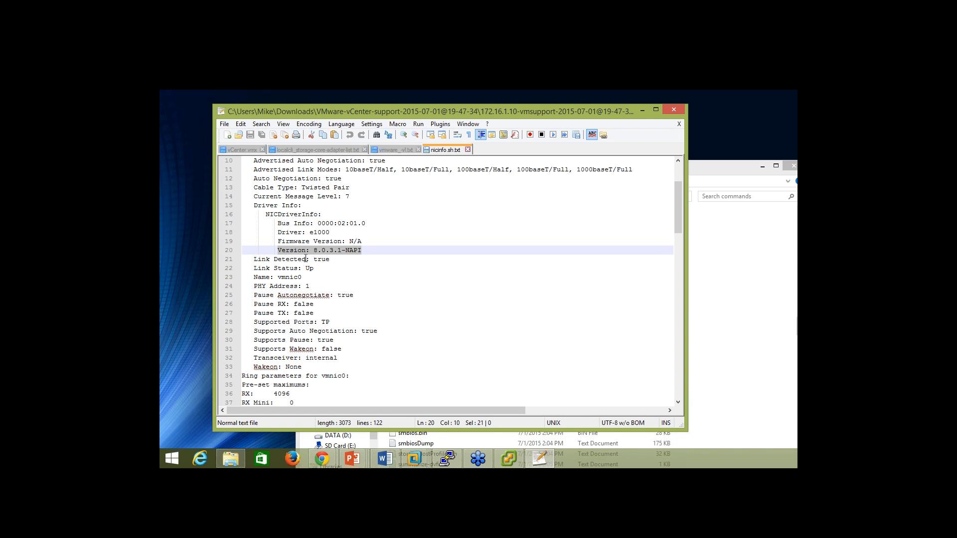
scroll(352, 322, "down", 9)
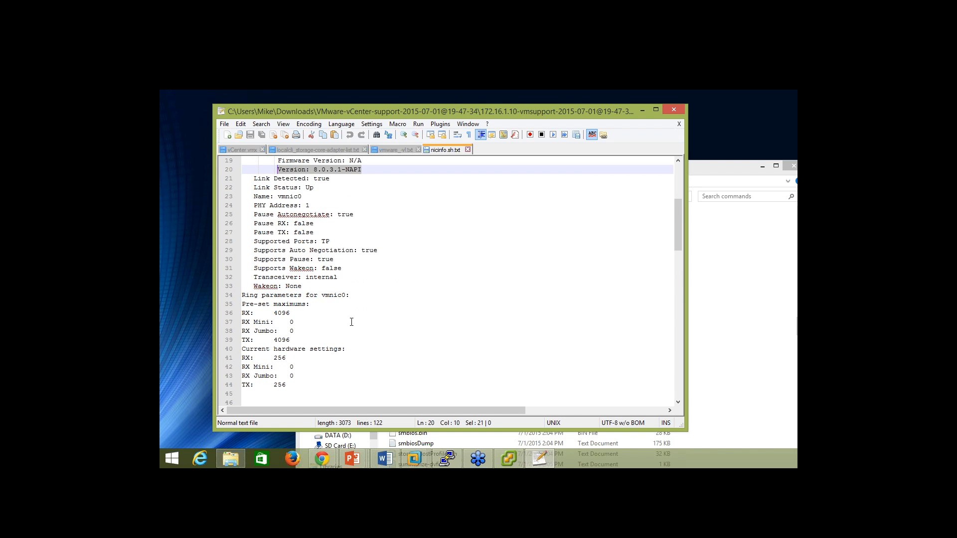
scroll(335, 271, "down", 2)
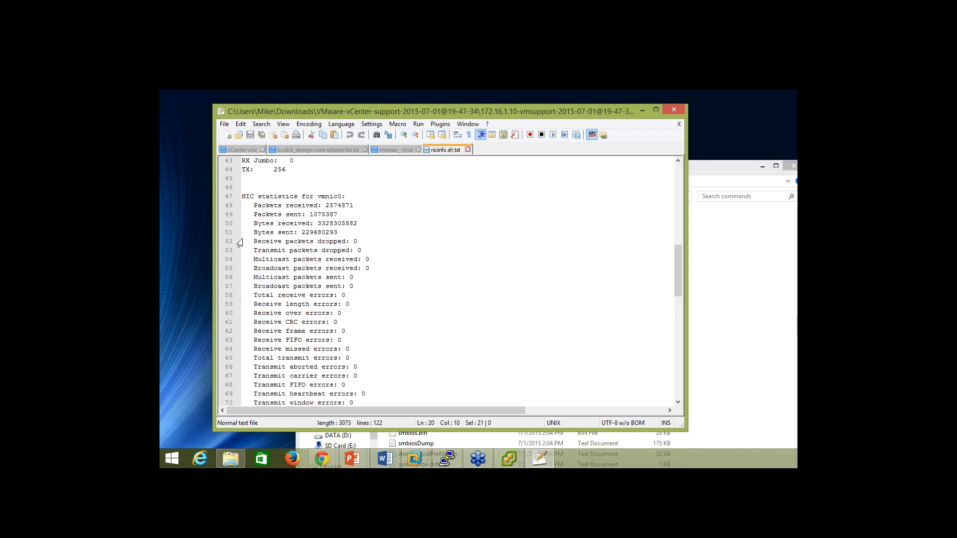
left_click_drag(250, 241, 379, 249)
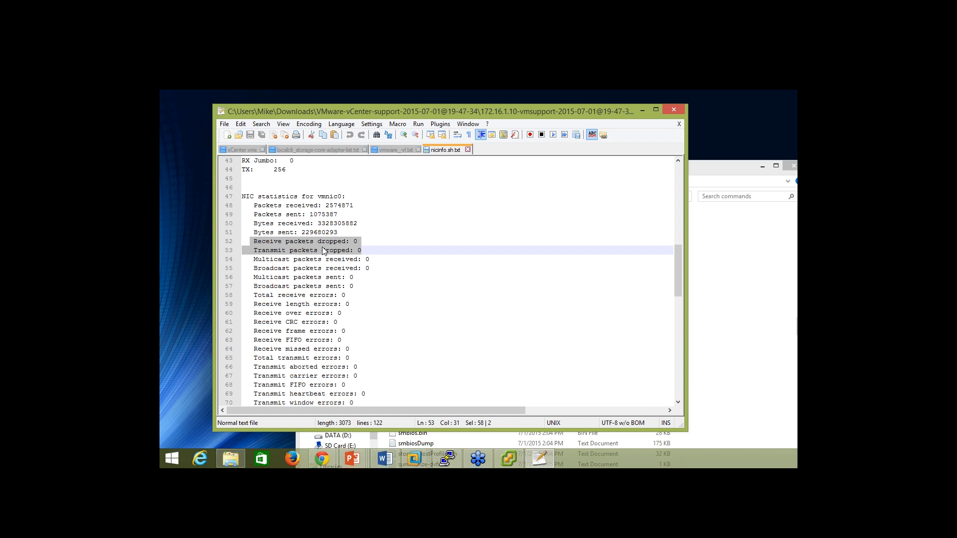
scroll(331, 289, "down", 5)
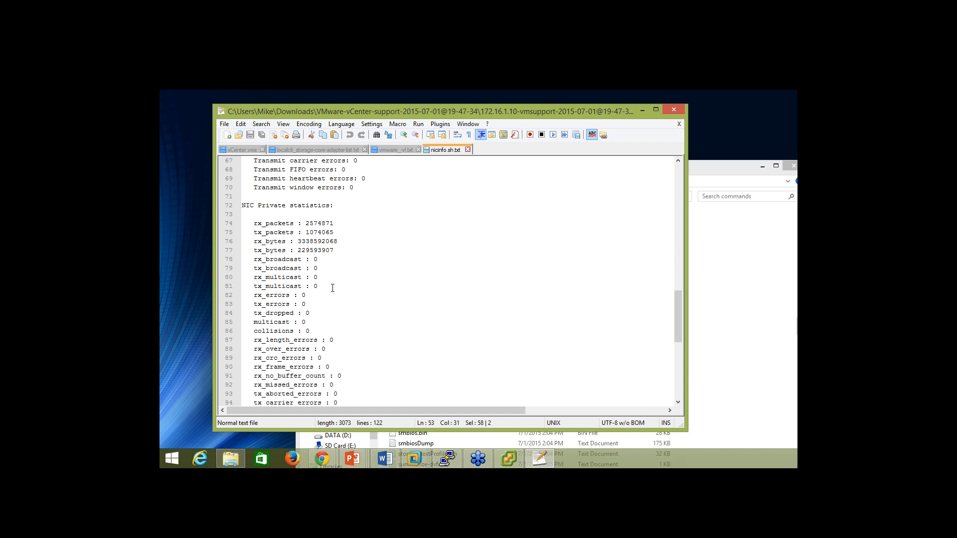
left_click(468, 150)
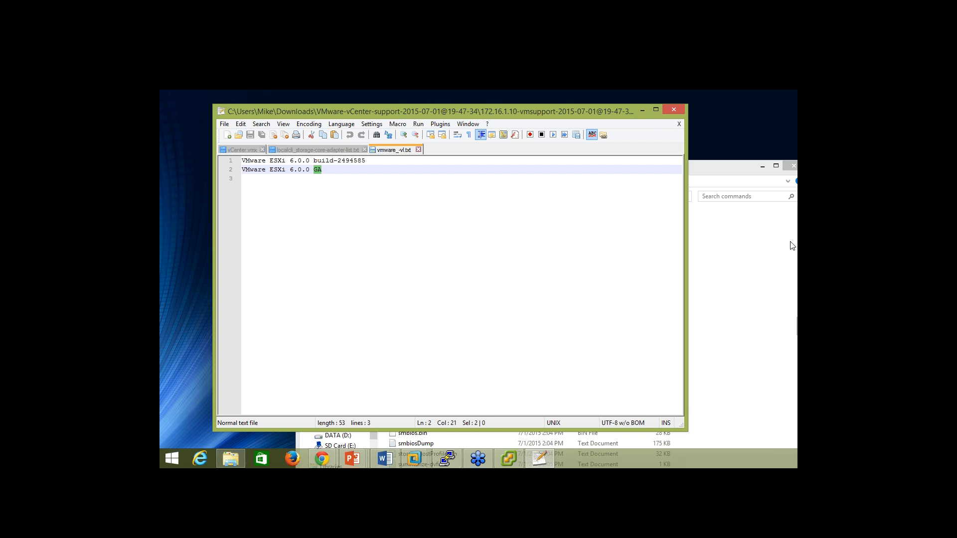
Open the binary smbios.bin in Notepad++ and close it as unreadable.
left_click(724, 232)
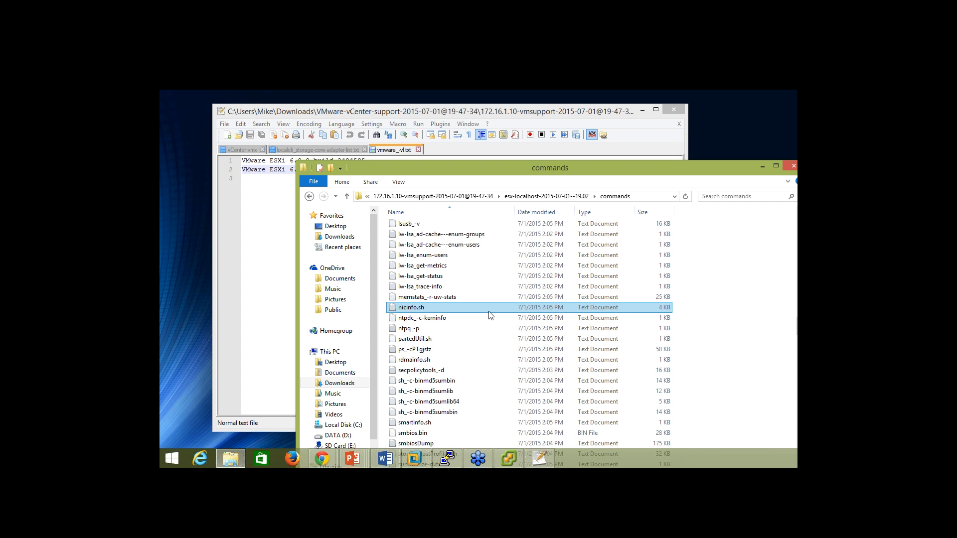
scroll(438, 332, "down", 1)
scroll(438, 331, "down", 3)
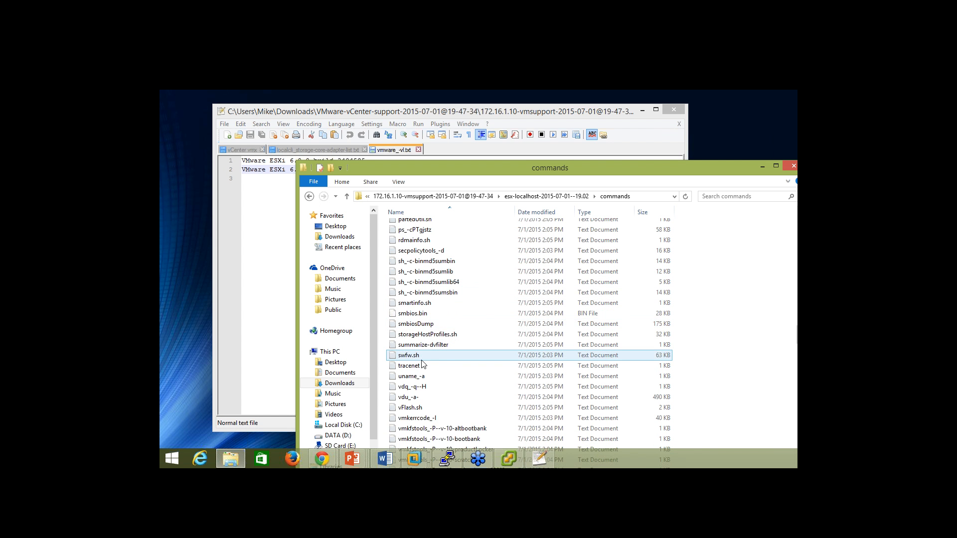
scroll(419, 356, "down", 6)
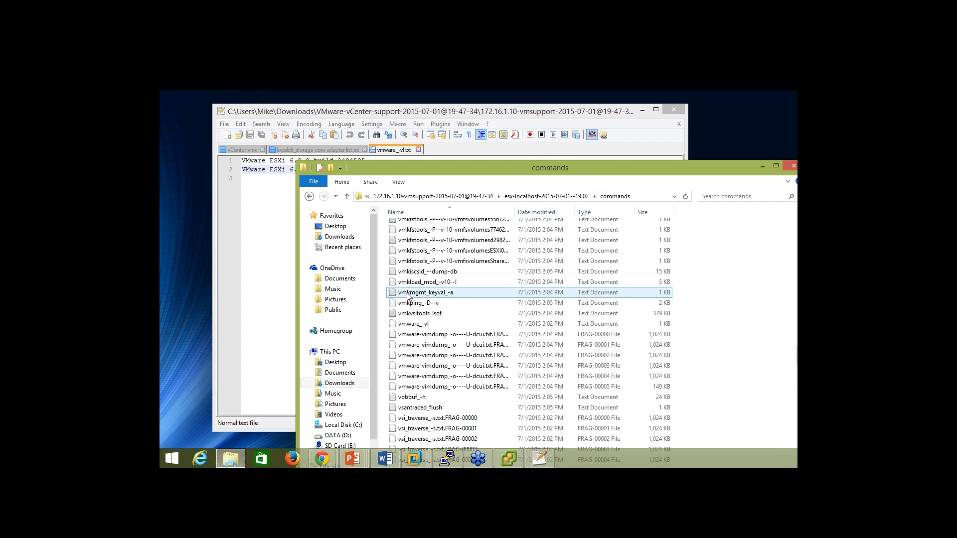
scroll(410, 304, "up", 8)
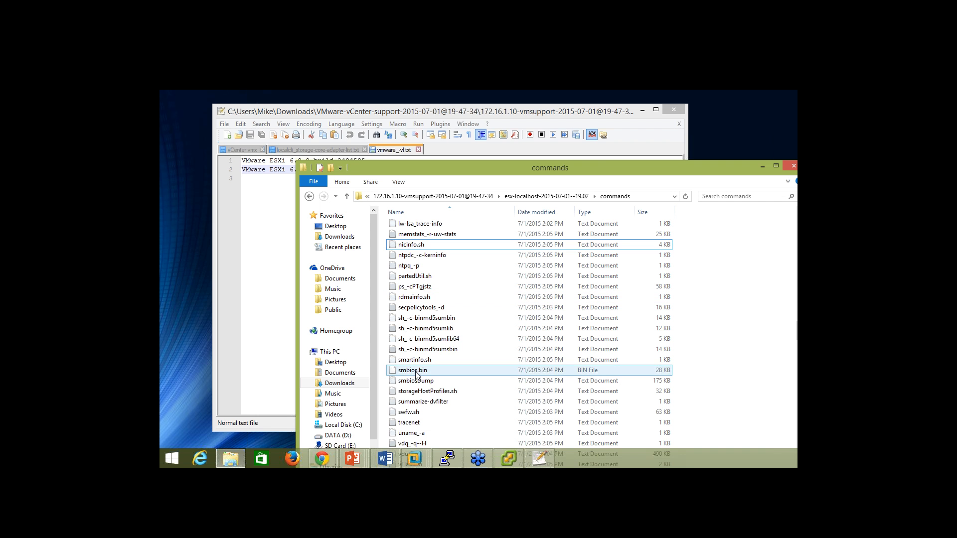
left_click(412, 373)
right_click(410, 379)
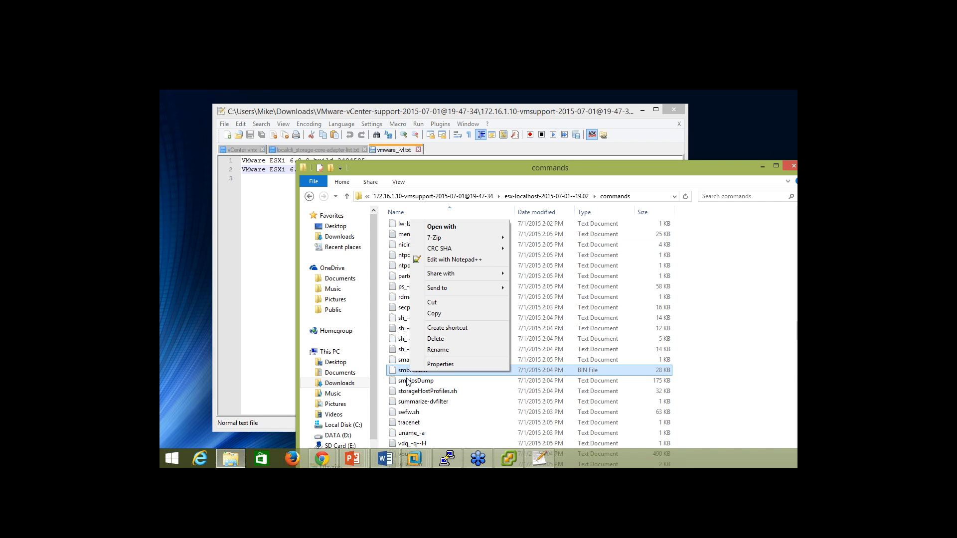
key("Escape")
right_click(404, 377)
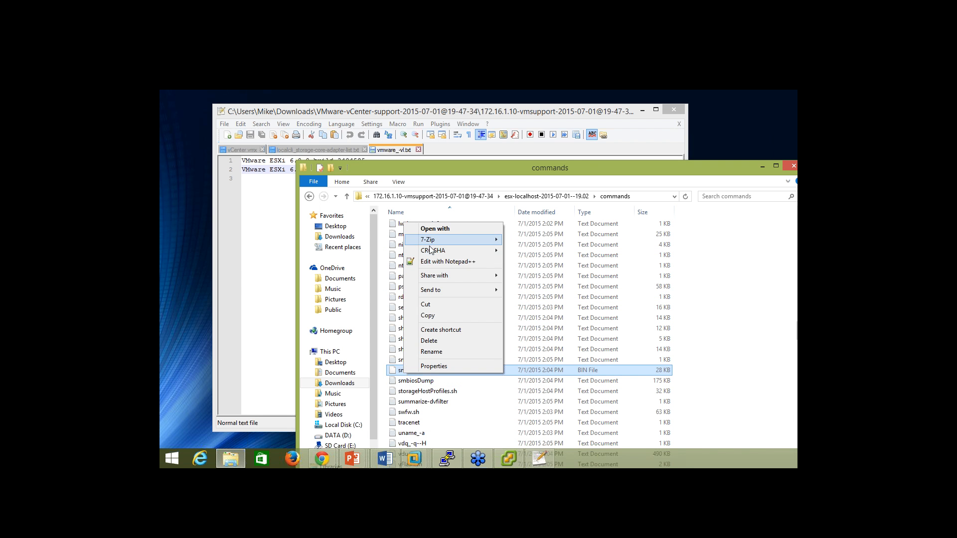
left_click(436, 261)
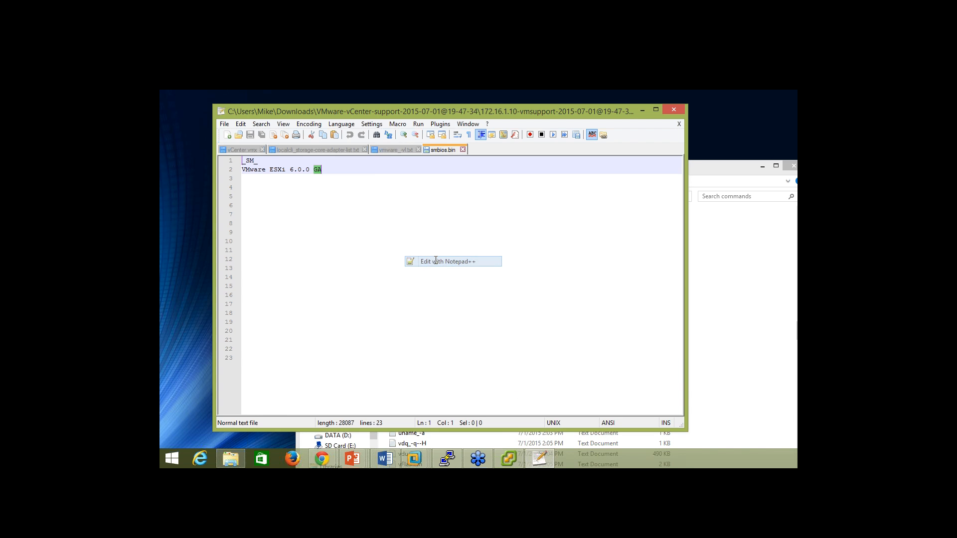
left_click(463, 150)
Back in the commands folder, select smbiosDump and bring up its context menu.
left_click(733, 306)
left_click(413, 391)
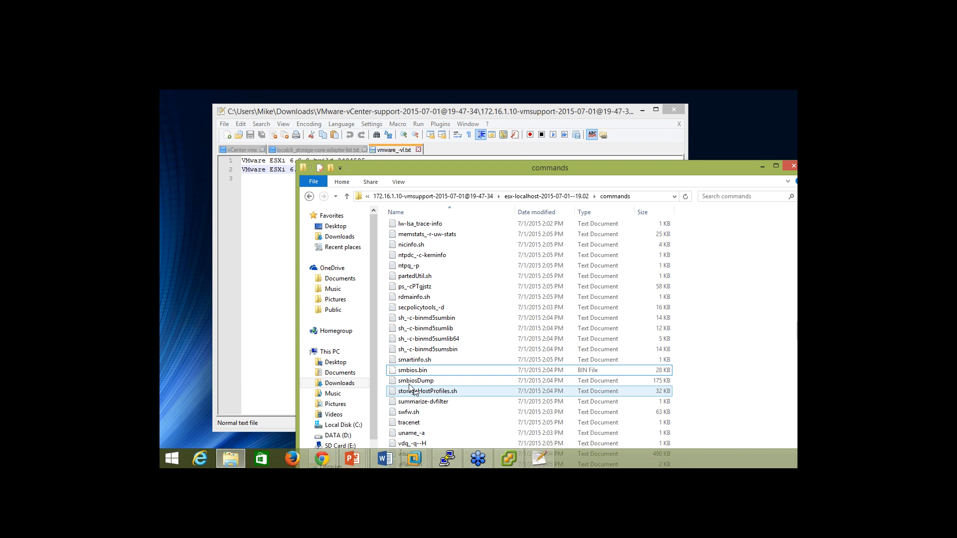
right_click(410, 382)
Open smbiosDump in Notepad++, mark vendor Phoenix Technologies LTD and BIOS version 6.00, then close it.
left_click(447, 260)
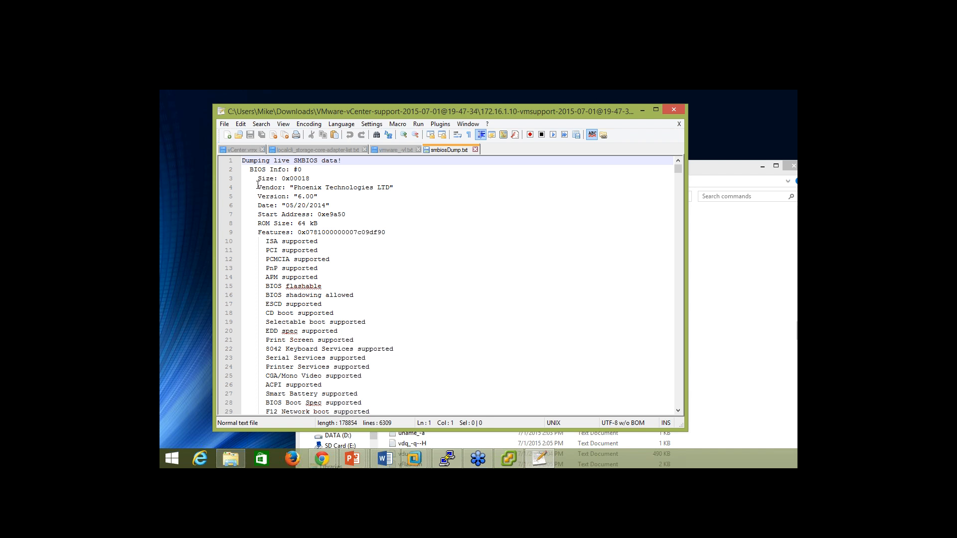
left_click_drag(290, 188, 369, 187)
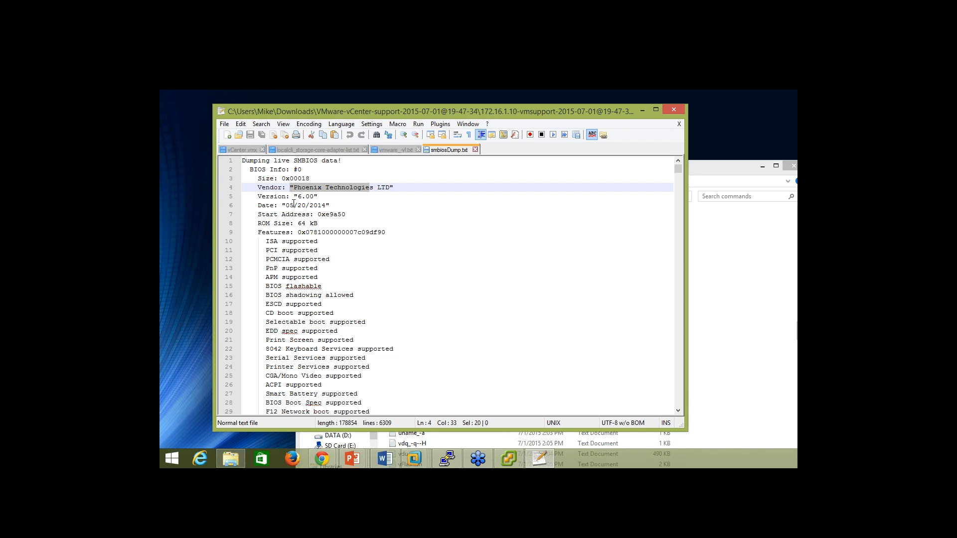
left_click_drag(297, 197, 318, 197)
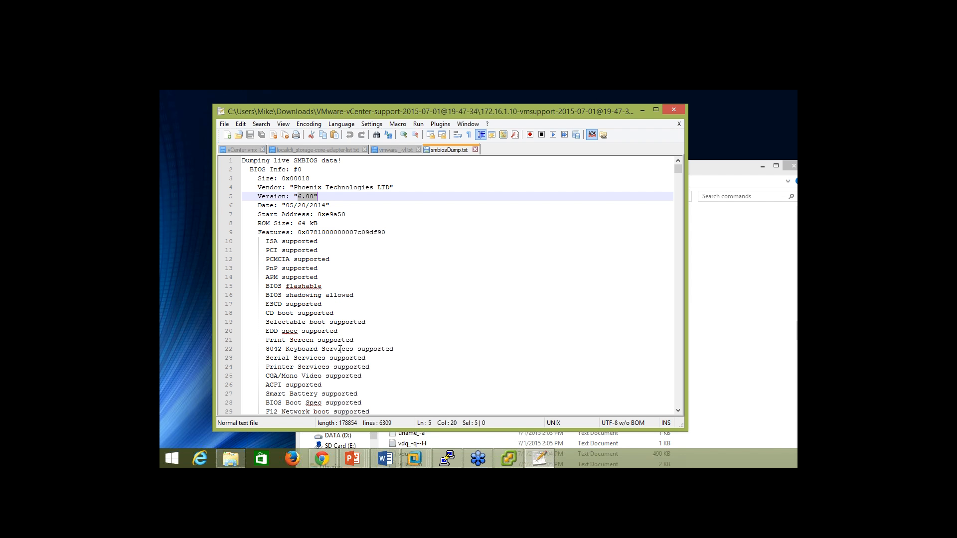
left_click(475, 150)
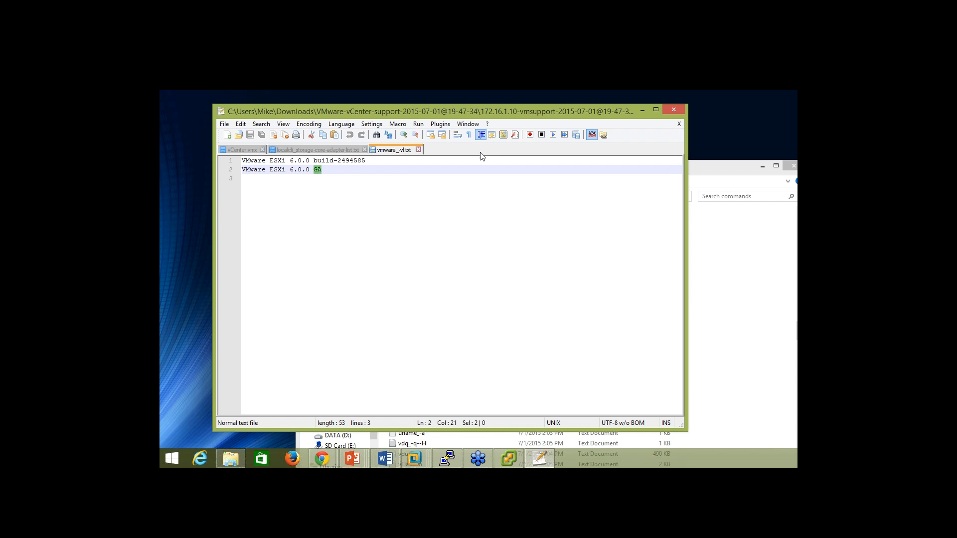
left_click(730, 292)
scroll(475, 317, "down", 3)
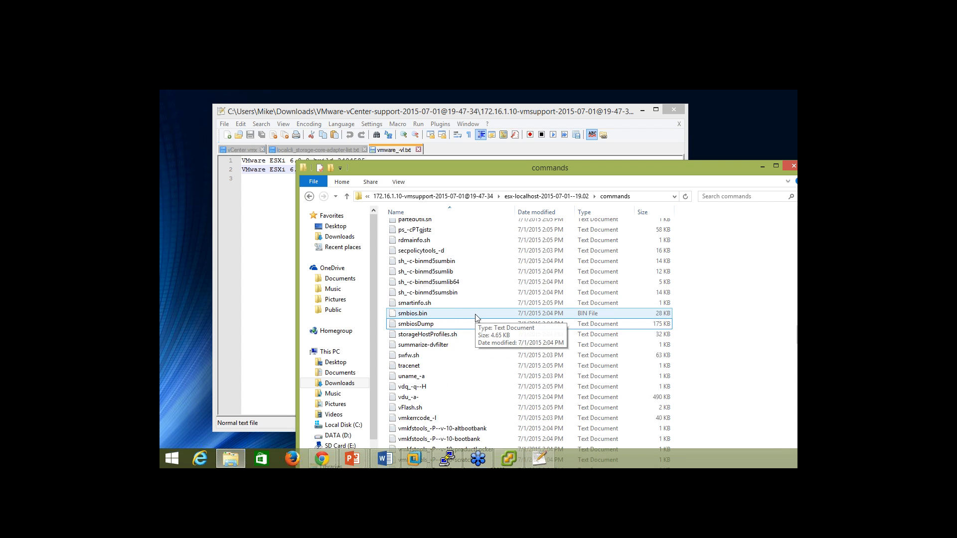
scroll(475, 318, "down", 4)
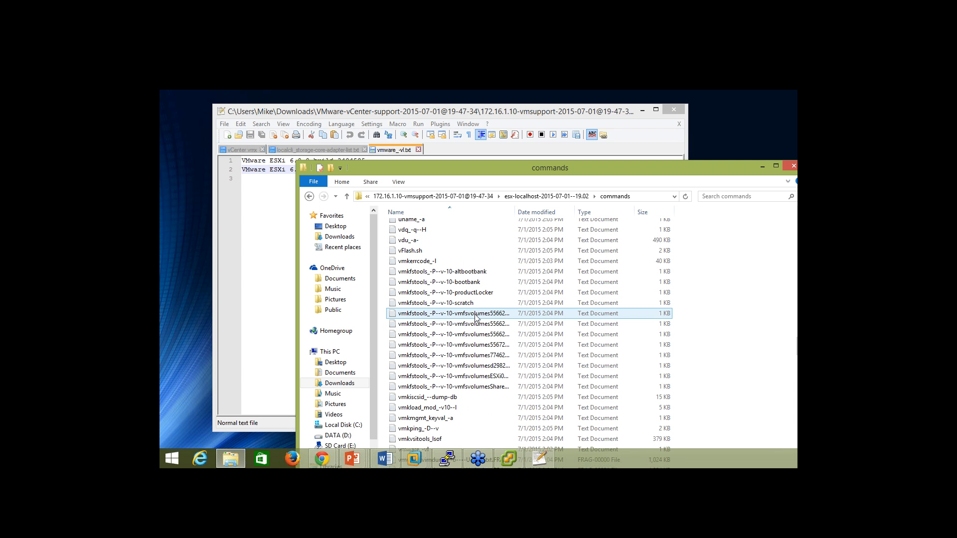
scroll(474, 317, "up", 15)
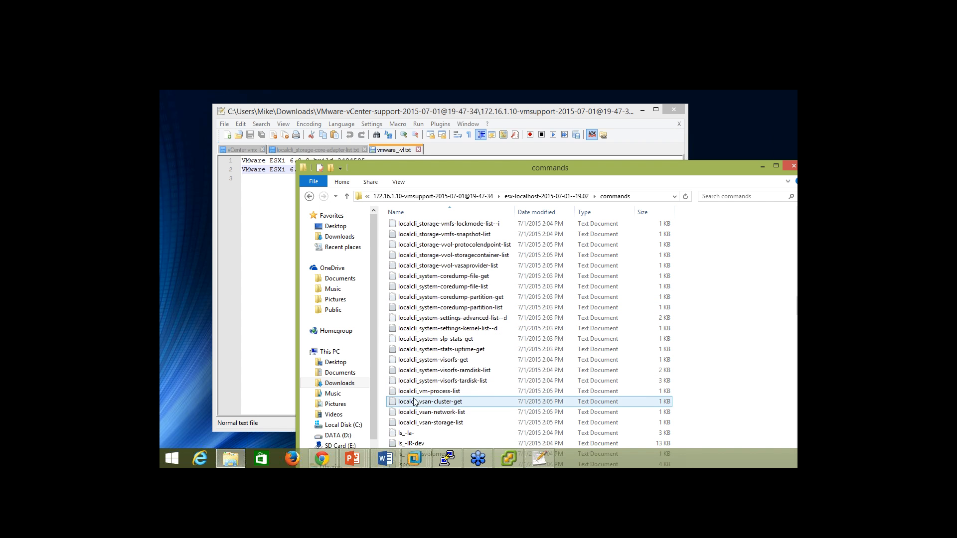
mouse_move(321, 459)
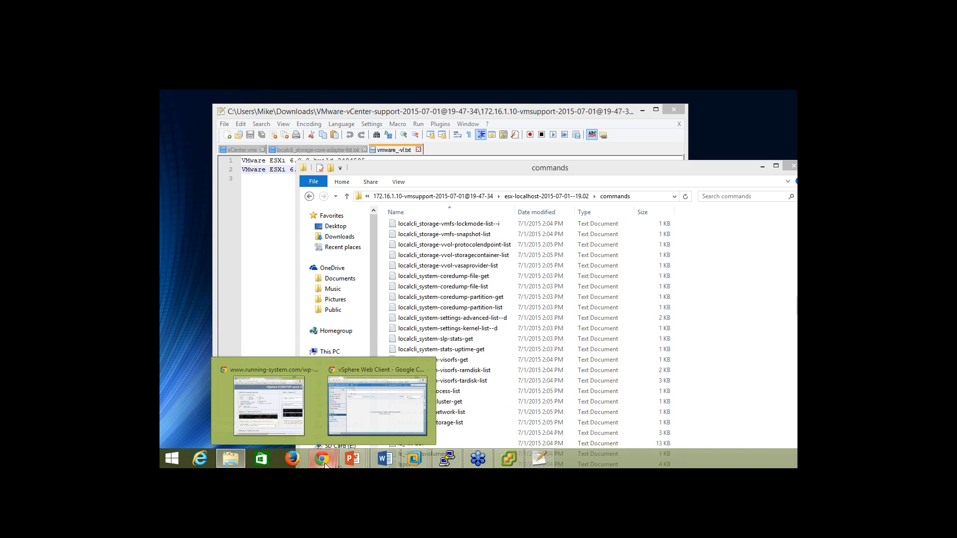
Return to vSphere Web Client, check host 172.16.1.10's hardware status, then select the Avengers cluster.
left_click(369, 408)
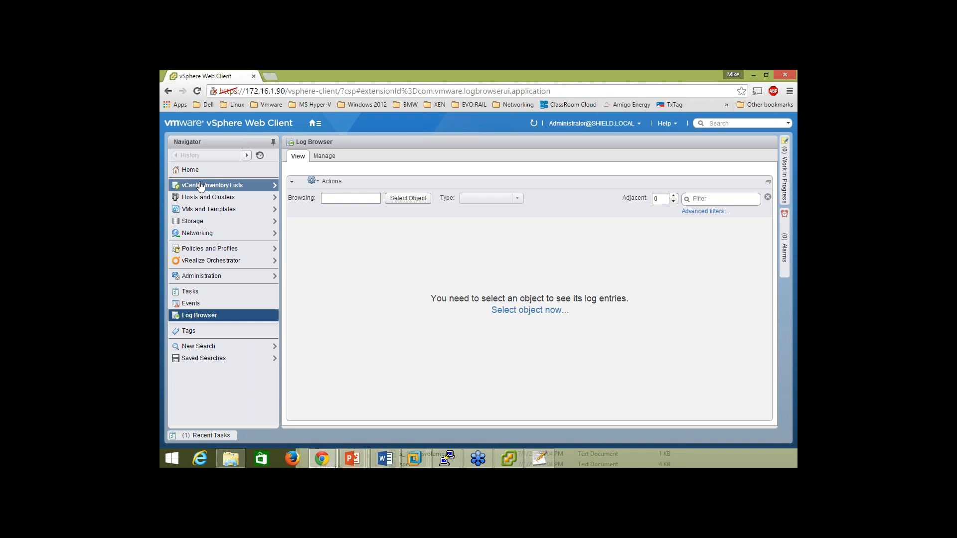
left_click(194, 170)
left_click(361, 199)
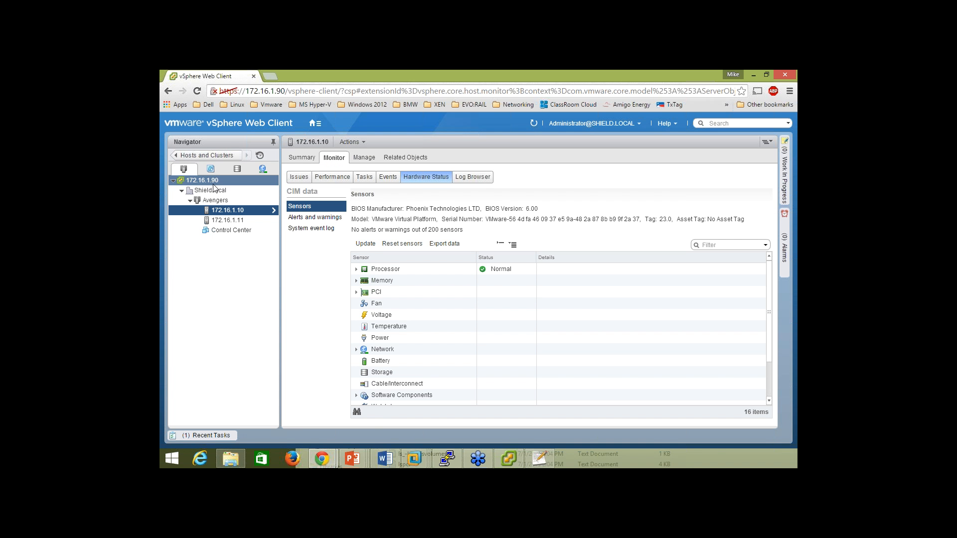
left_click(206, 157)
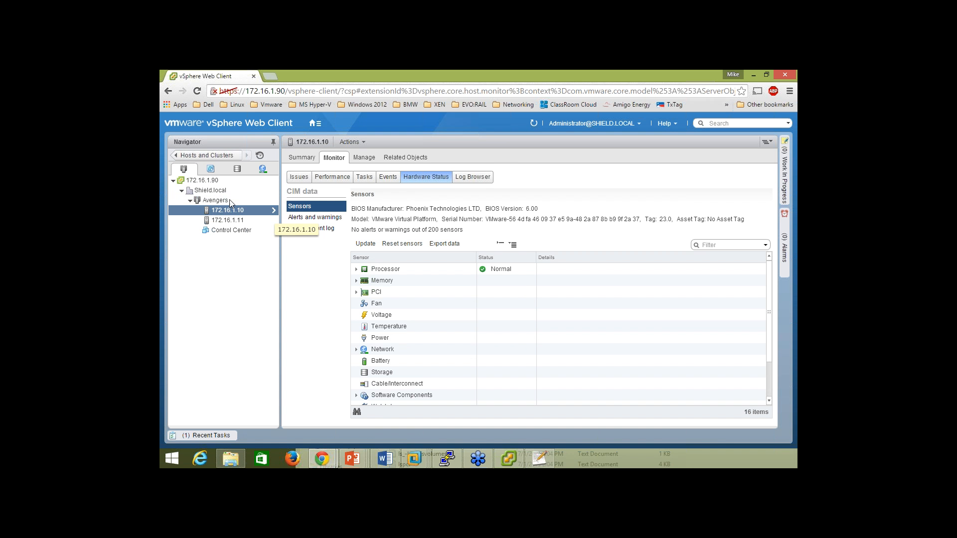
left_click(229, 201)
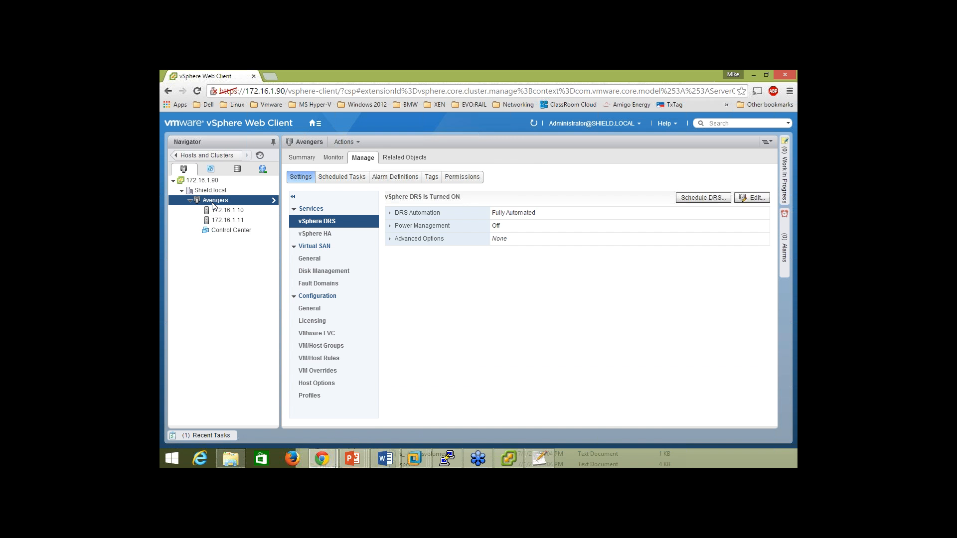
Review the Avengers cluster's 1-day CPU overview charts, then switch to Advanced performance.
left_click(335, 158)
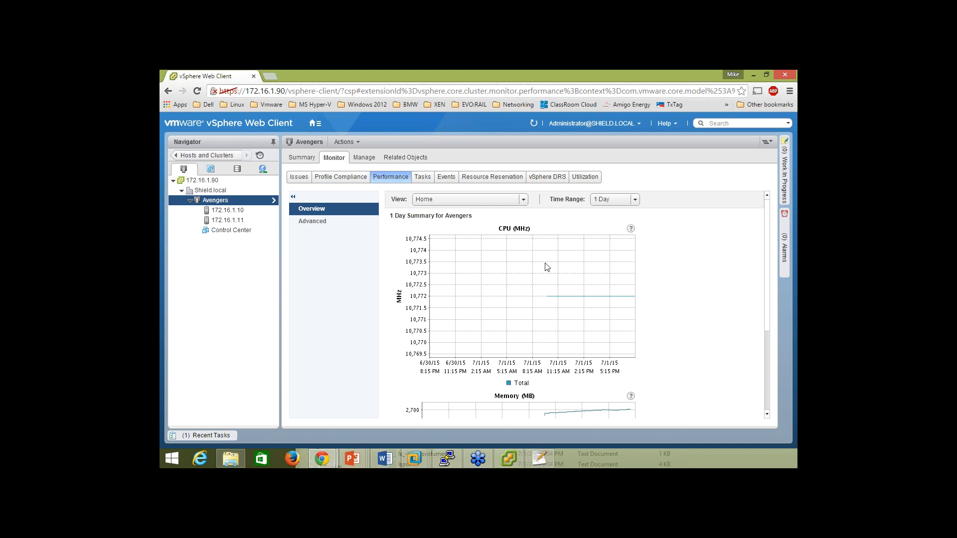
scroll(770, 221, "down", 1)
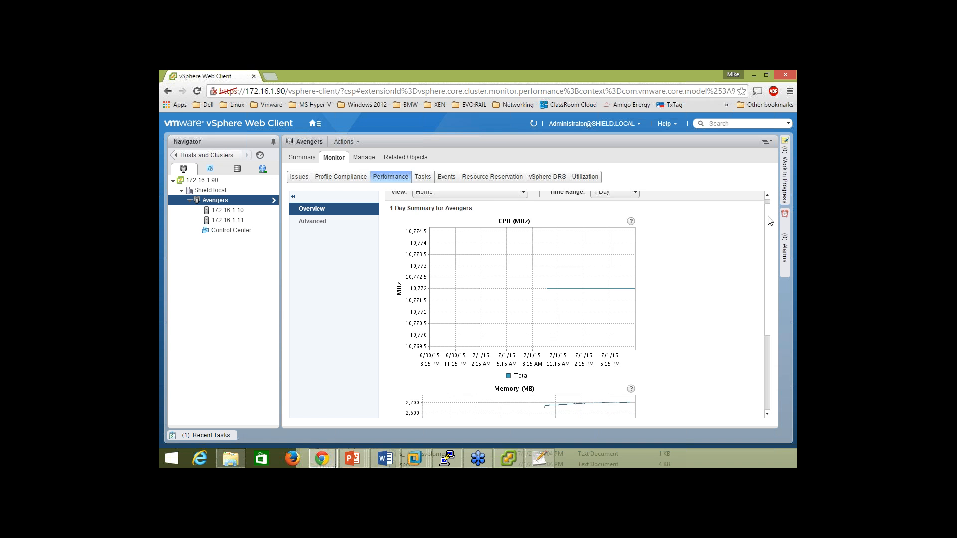
mouse_move(770, 221)
left_mouse_down()
mouse_move(777, 296)
mouse_move(766, 209)
left_mouse_up()
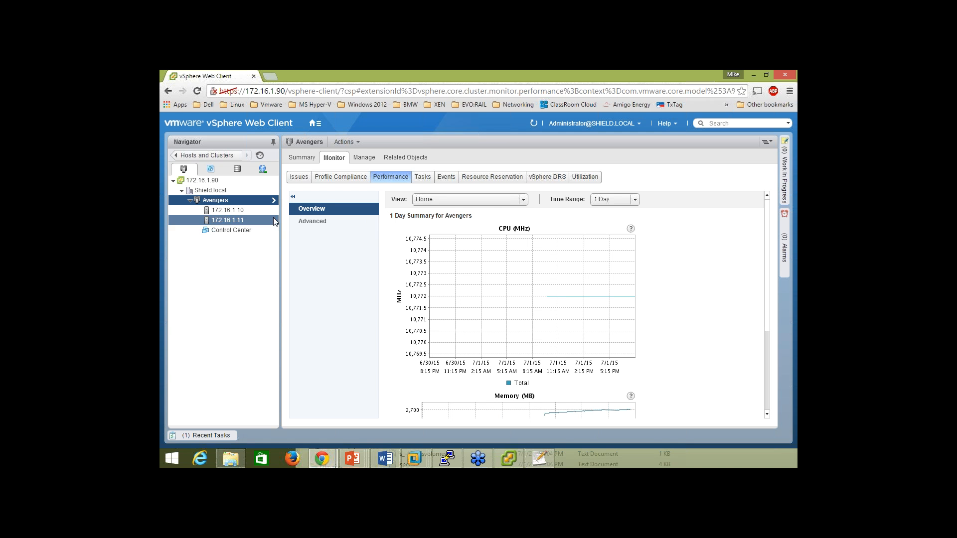
left_click(328, 221)
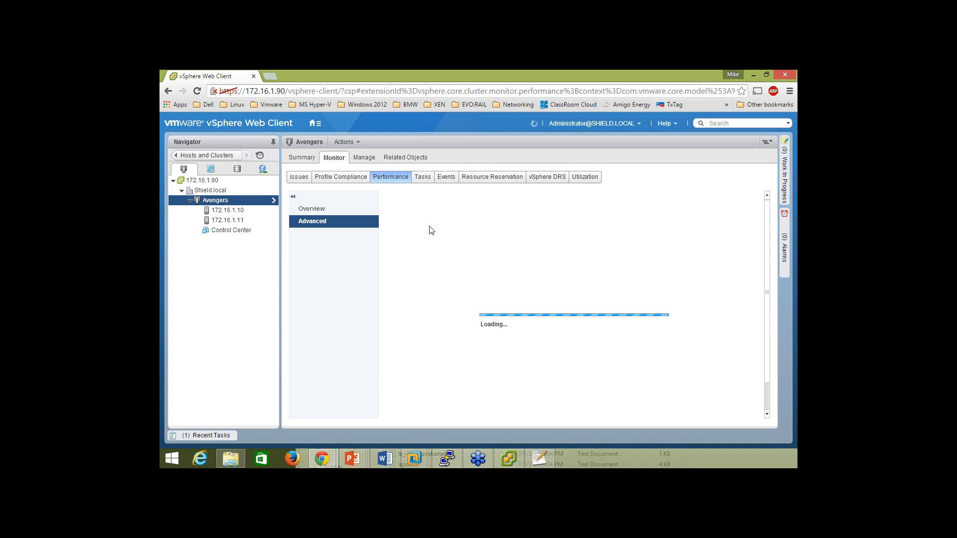
Browse the Avengers chart options' Cluster services, Memory and VM operations counters, then cancel without changes.
left_click(579, 197)
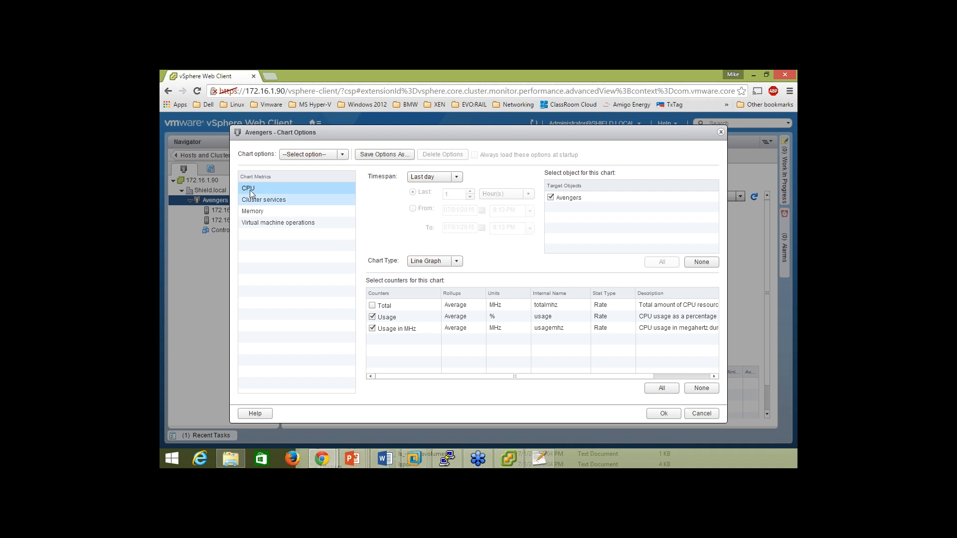
left_click(253, 200)
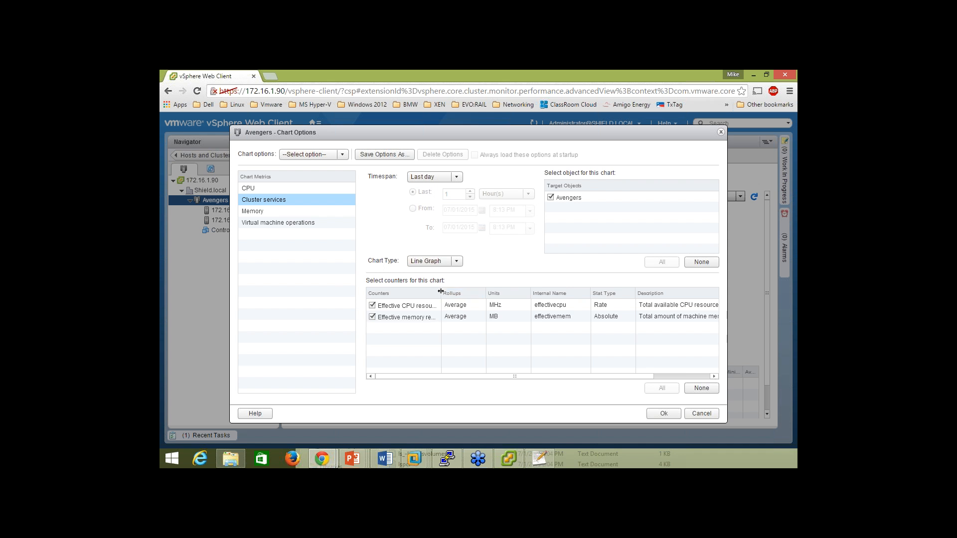
left_click_drag(440, 295, 544, 294)
left_click(493, 293)
left_click_drag(432, 296, 379, 298)
left_click(267, 223)
left_click(279, 235)
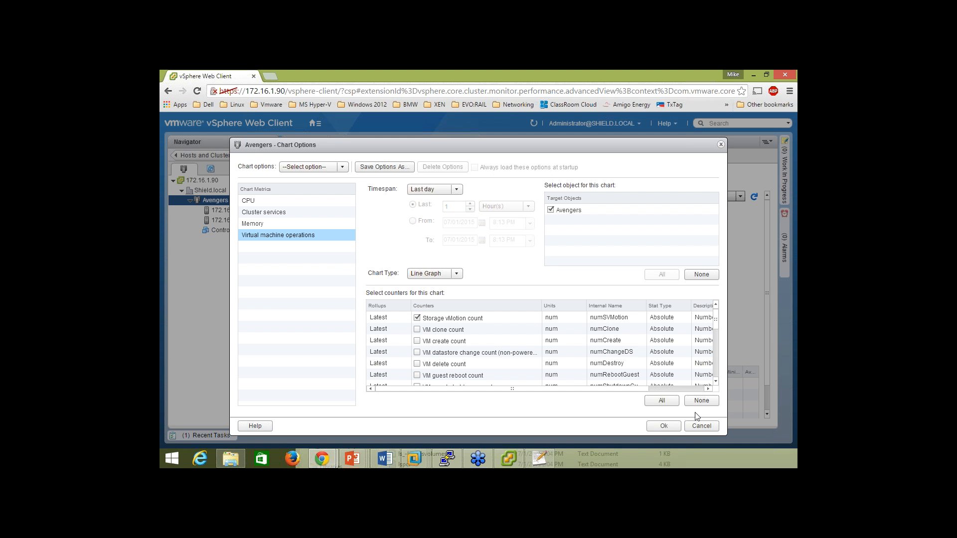
left_click(702, 426)
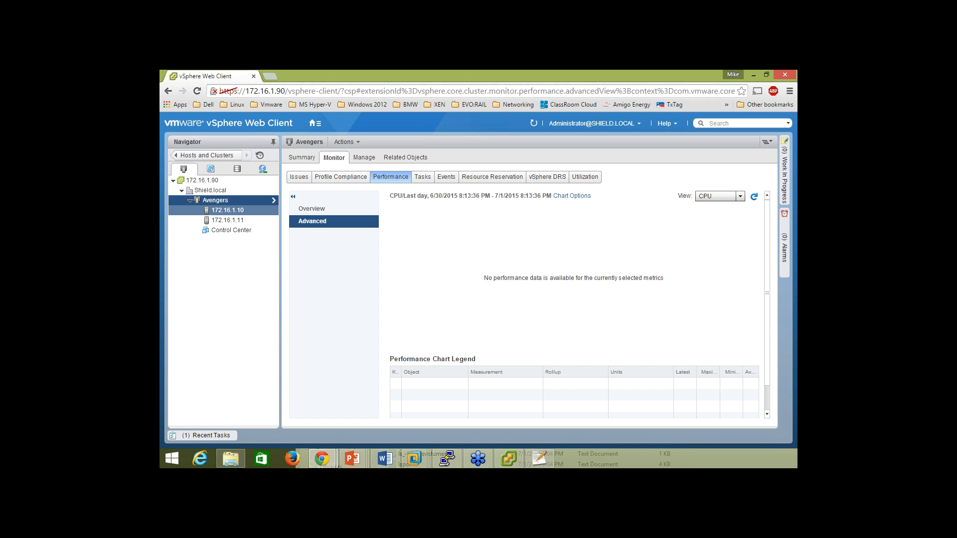
Show host 172.16.1.10's one-day performance overview with its CPU usage chart.
left_click(227, 210)
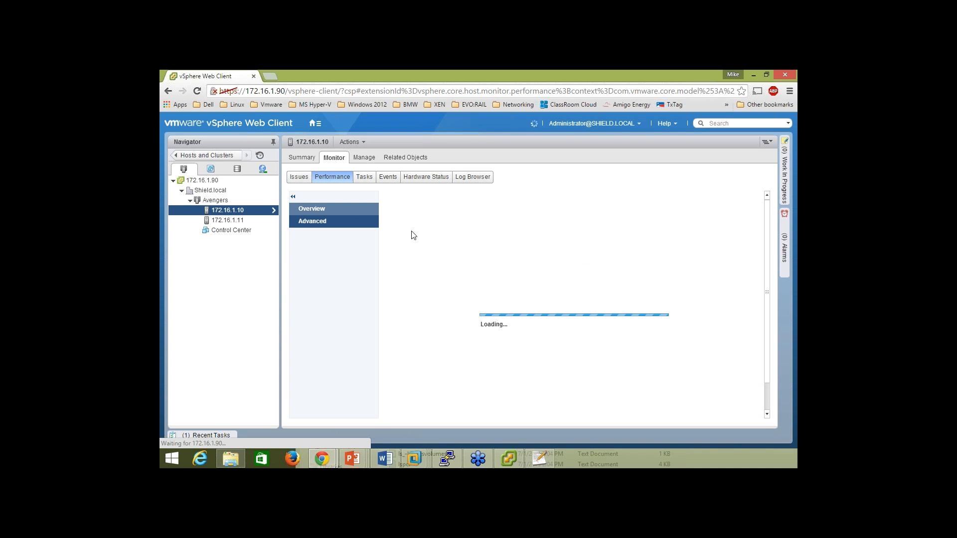
left_click(325, 209)
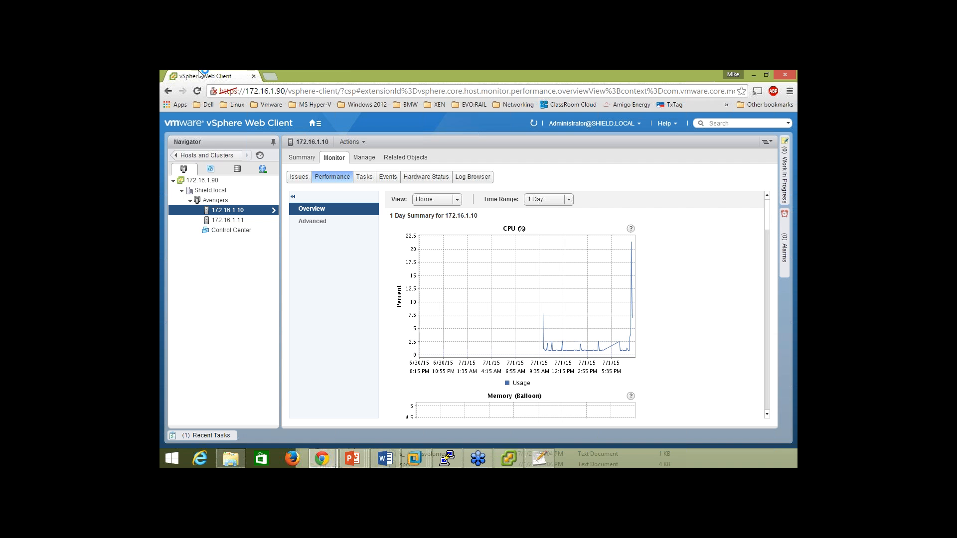
Open vmware.com in a new tab and browse the Products page's Data Center Virtualization list.
left_click(270, 76)
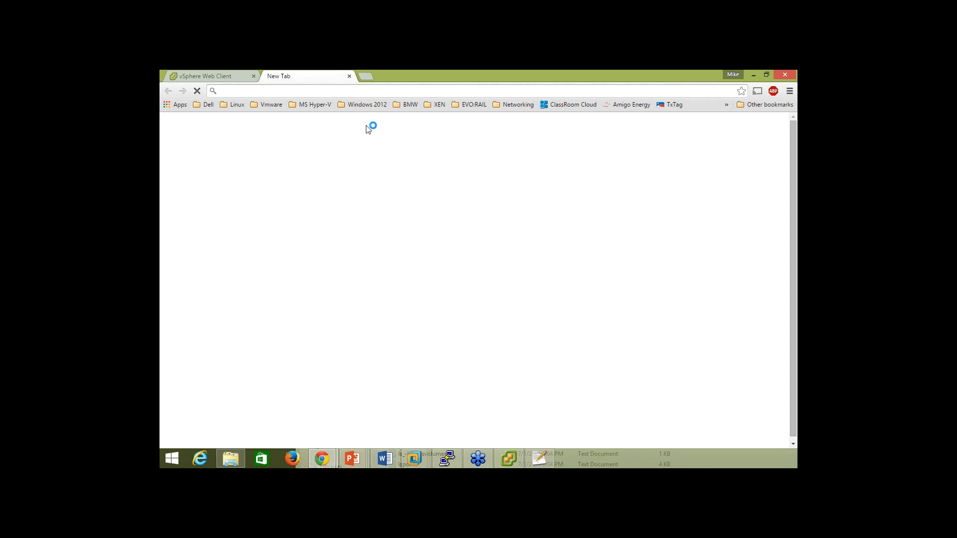
type("vmware.com")
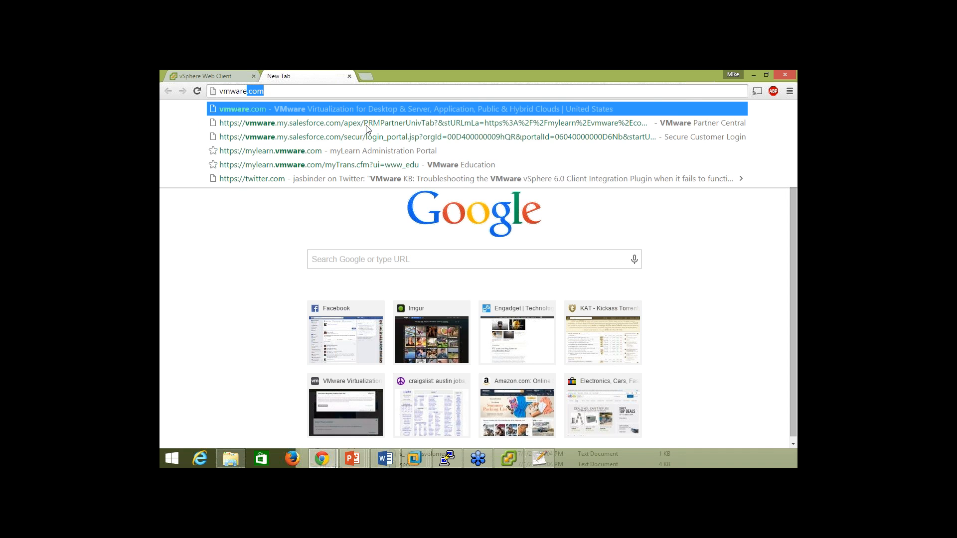
key("Return")
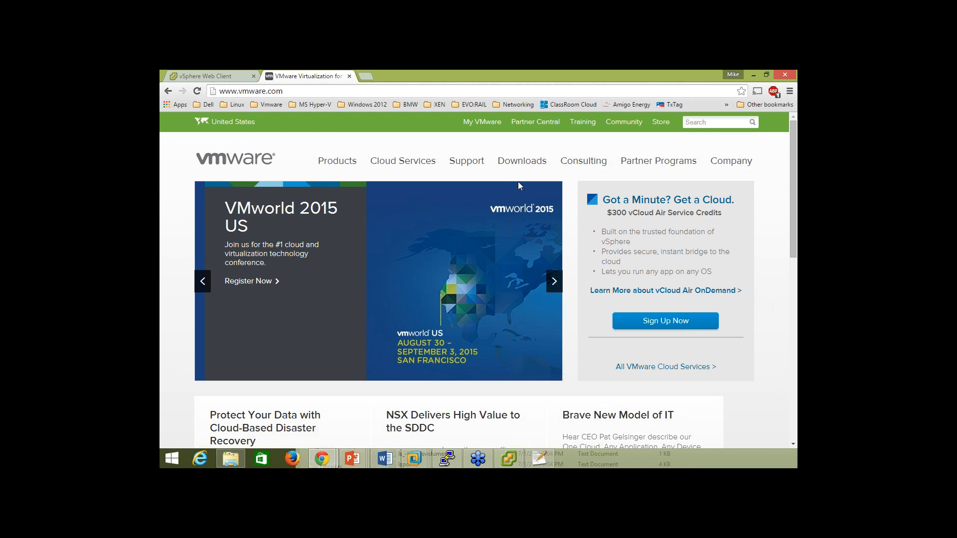
left_click(337, 161)
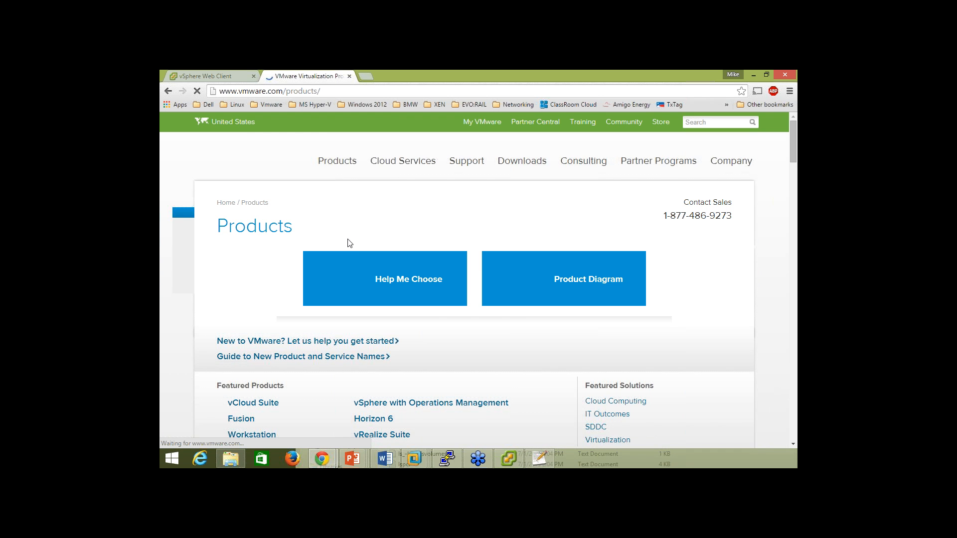
scroll(344, 294, "down", 9)
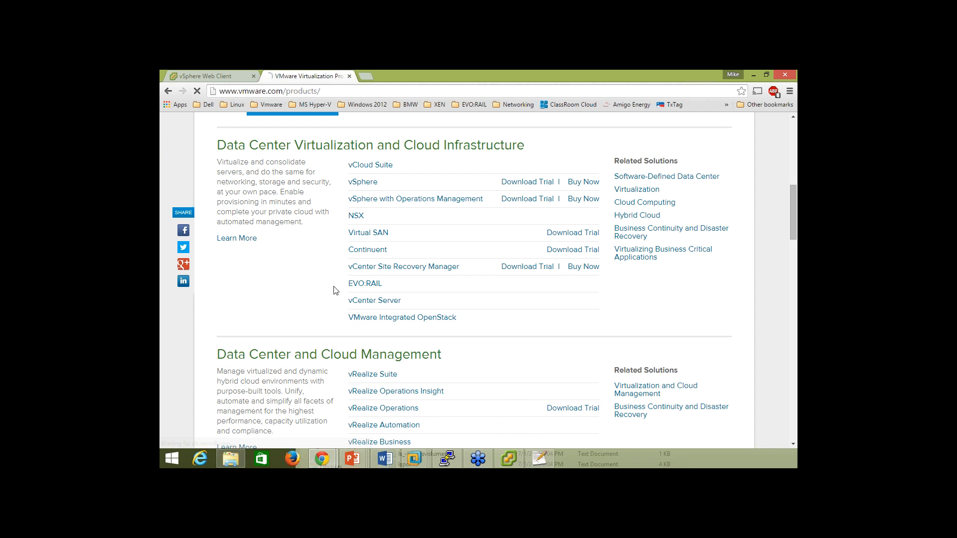
scroll(394, 280, "down", 3)
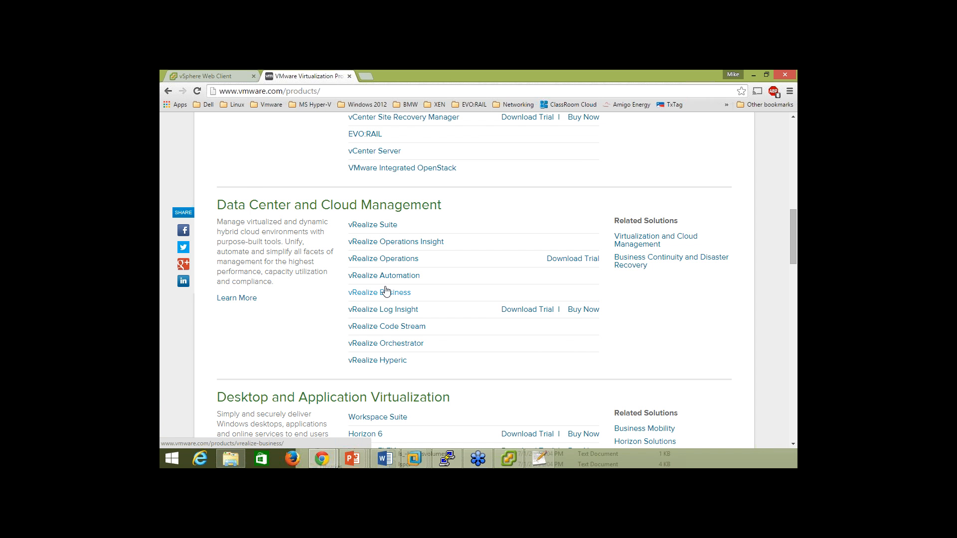
scroll(386, 291, "down", 2)
scroll(384, 292, "up", 2)
scroll(368, 276, "up", 3)
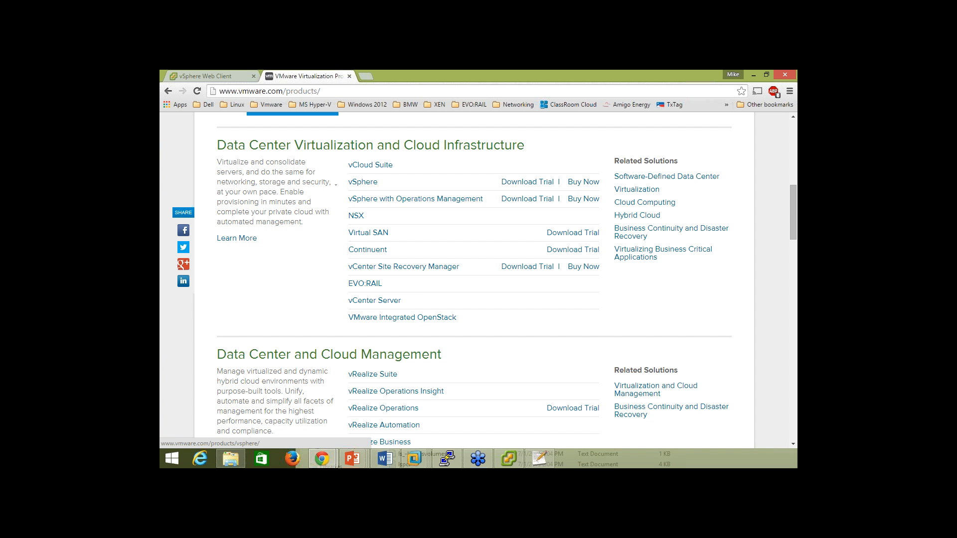
Open the vSphere with Operations Management page and briefly play its Overview video.
left_click(439, 199)
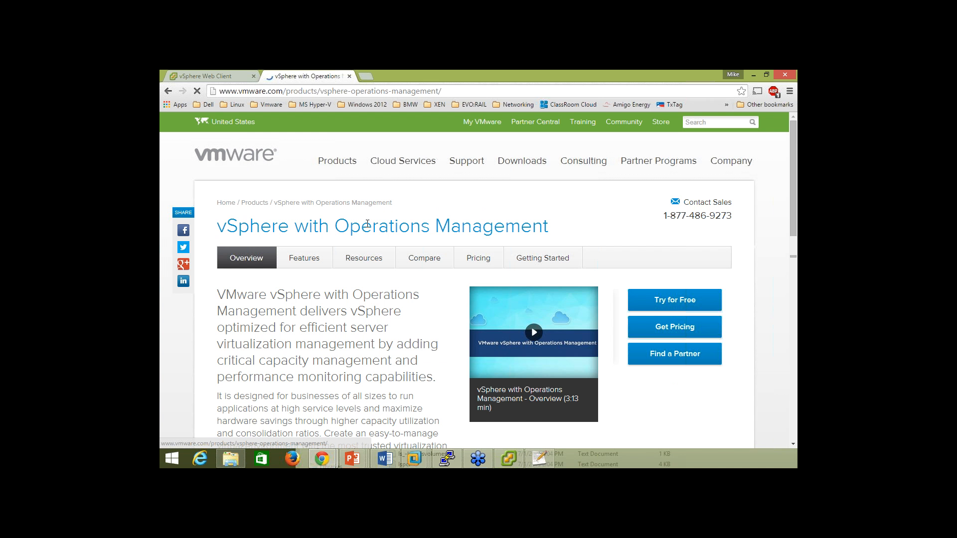
scroll(367, 225, "down", 2)
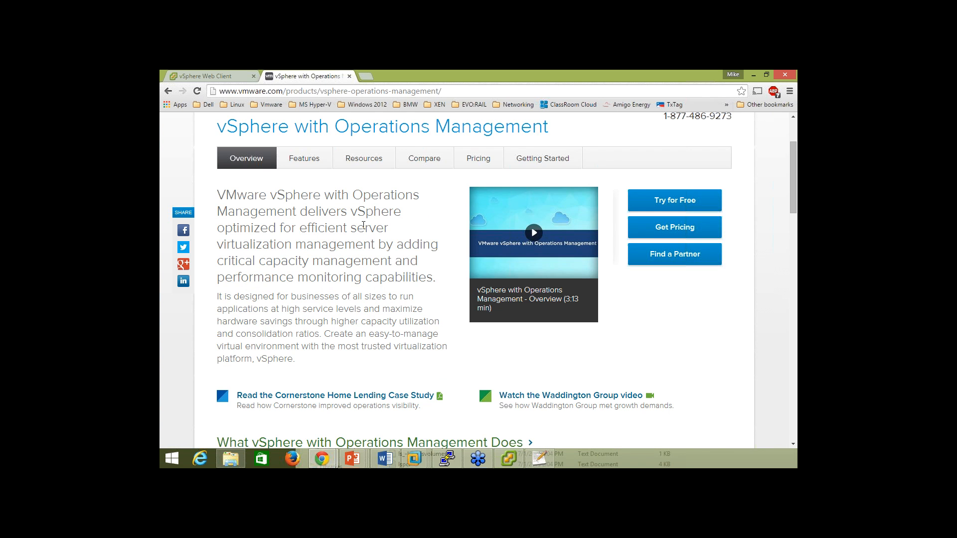
scroll(364, 226, "down", 3)
scroll(363, 229, "down", 4)
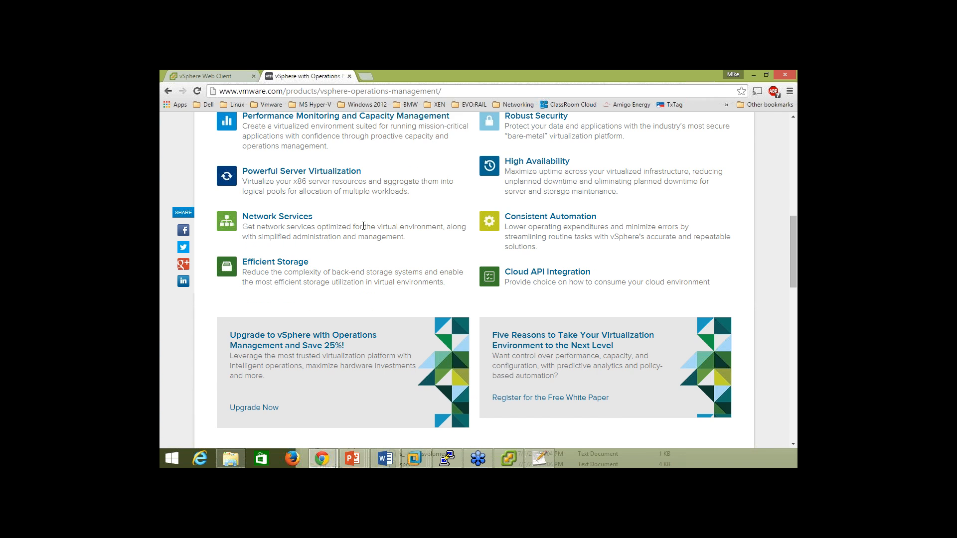
scroll(363, 225, "down", 5)
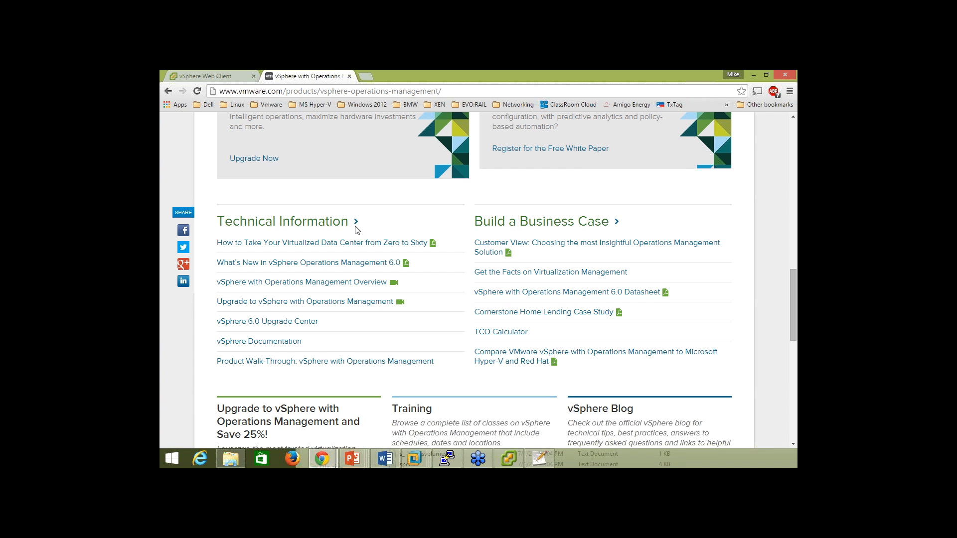
left_click(328, 282)
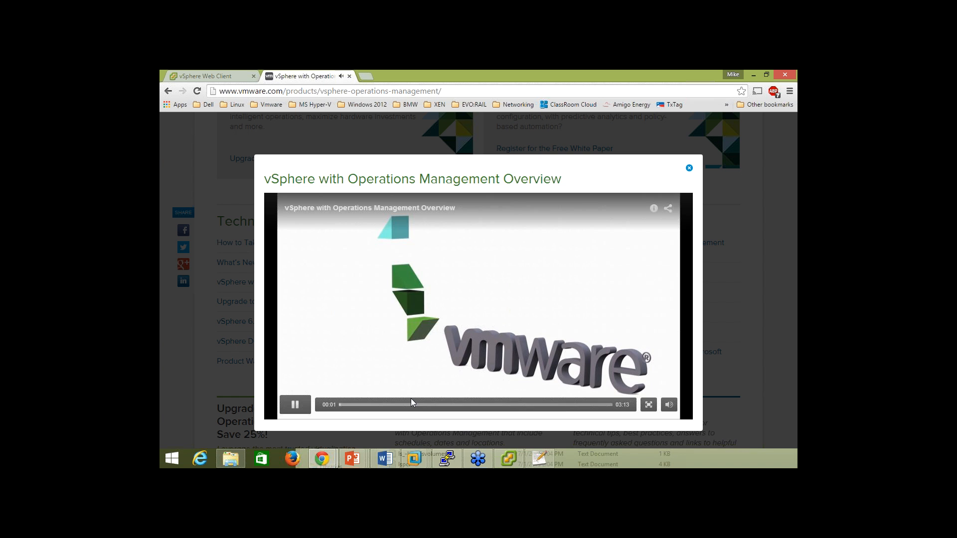
left_click(615, 190)
left_click(689, 168)
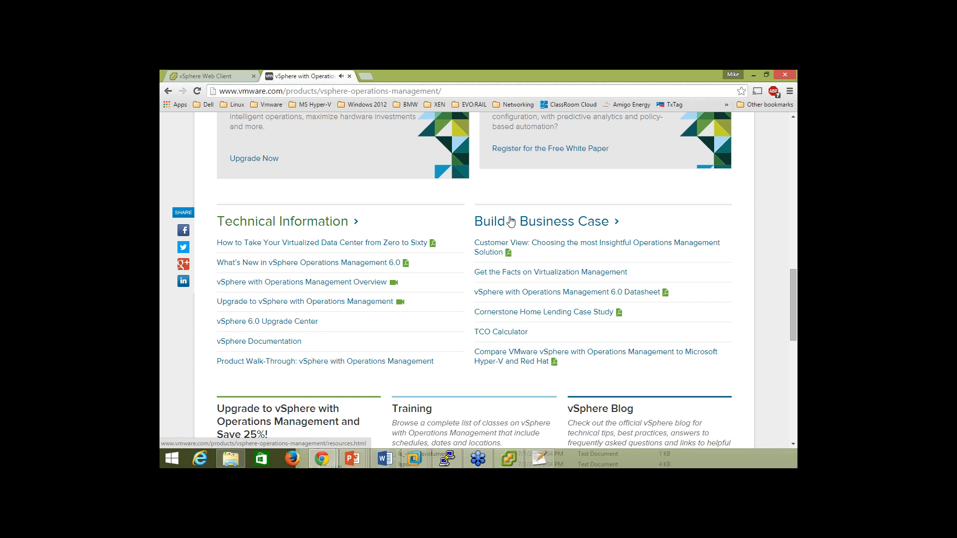
Close the product page tab to get back to the Web Client.
scroll(443, 278, "up", 3)
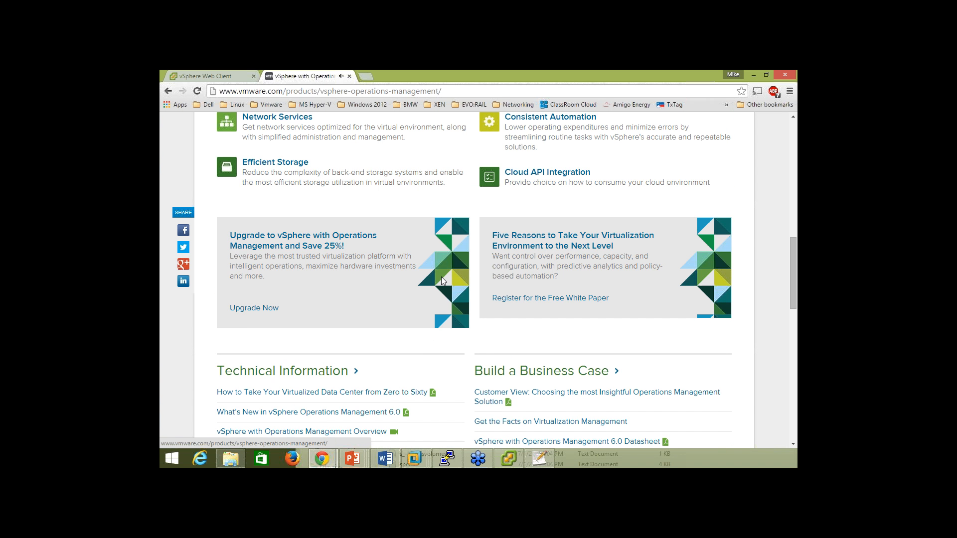
scroll(441, 277, "up", 10)
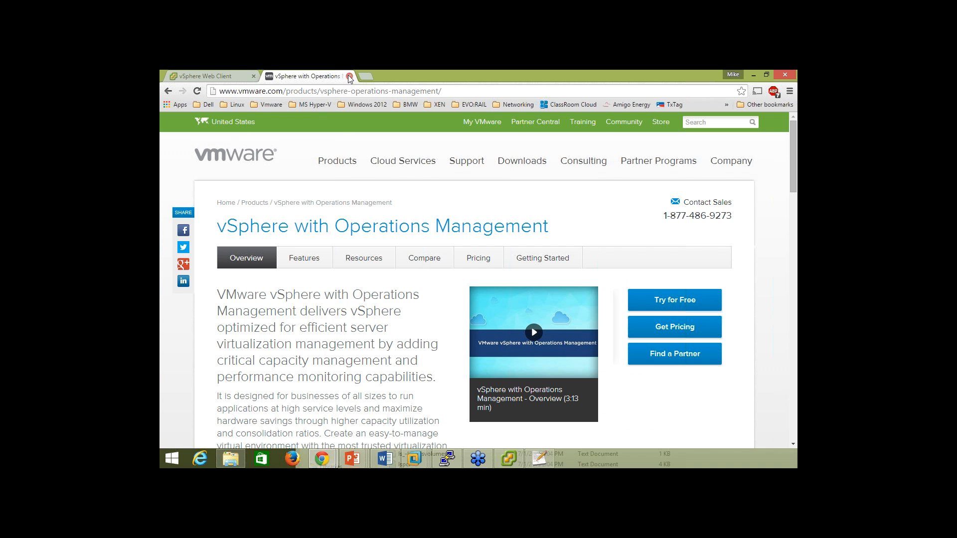
left_click(349, 76)
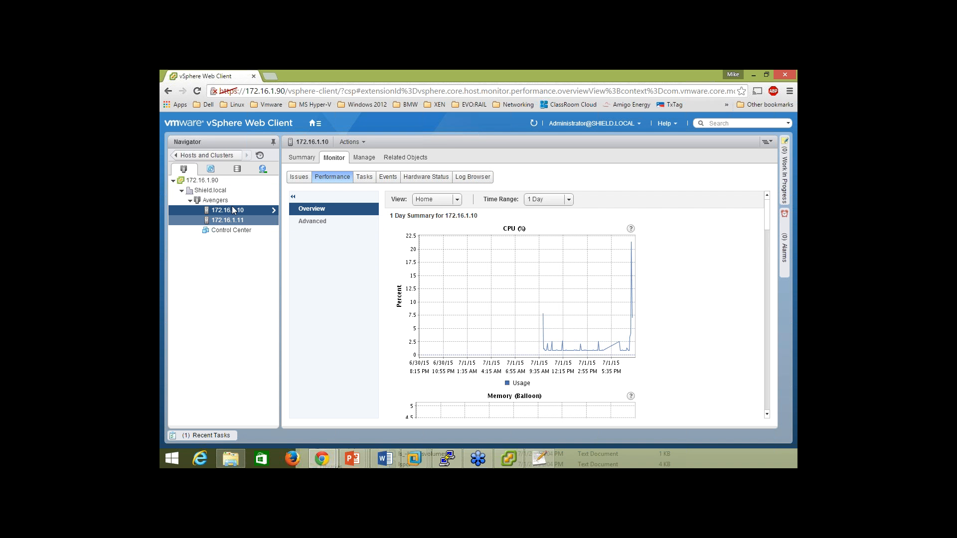
Open host 172.16.1.10's Log Browser and list the available log types.
left_click(475, 179)
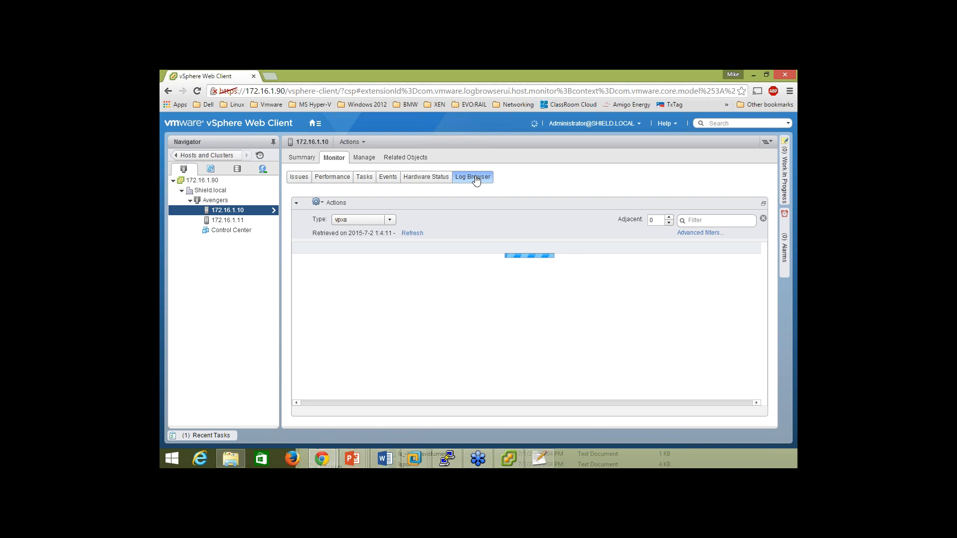
left_click(366, 219)
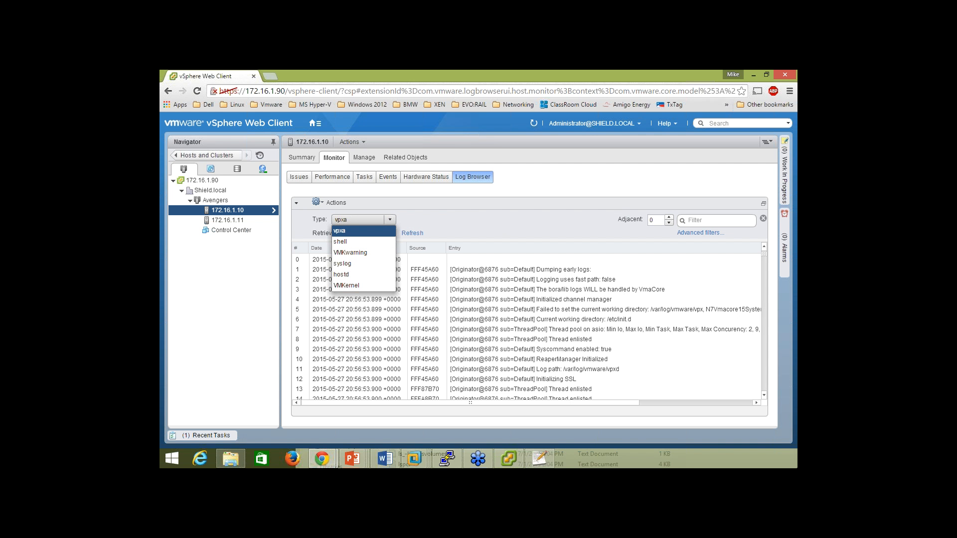
left_click(509, 458)
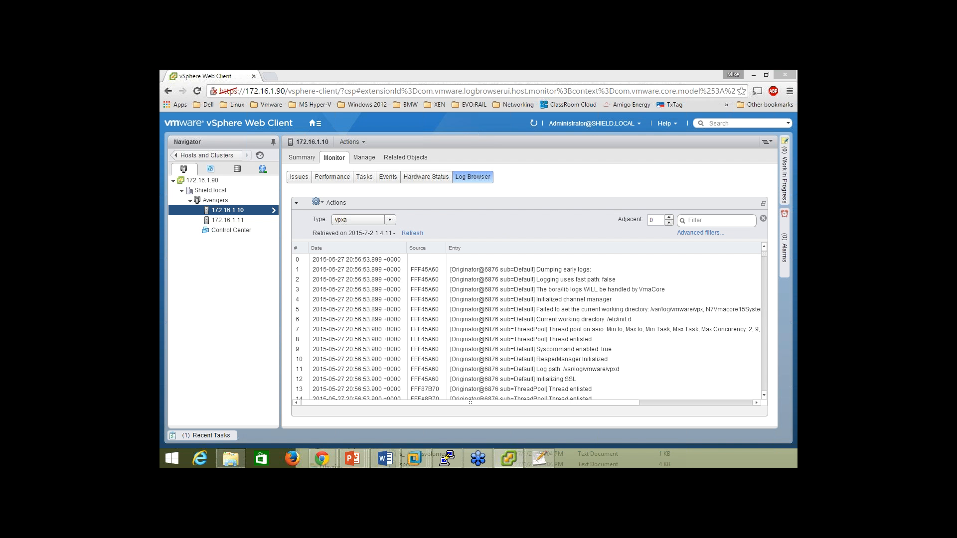
Display vCenter Server's vpxd-8.log in vSphere Client's System Logs, then minimize the client.
left_click_drag(230, 121, 354, 102)
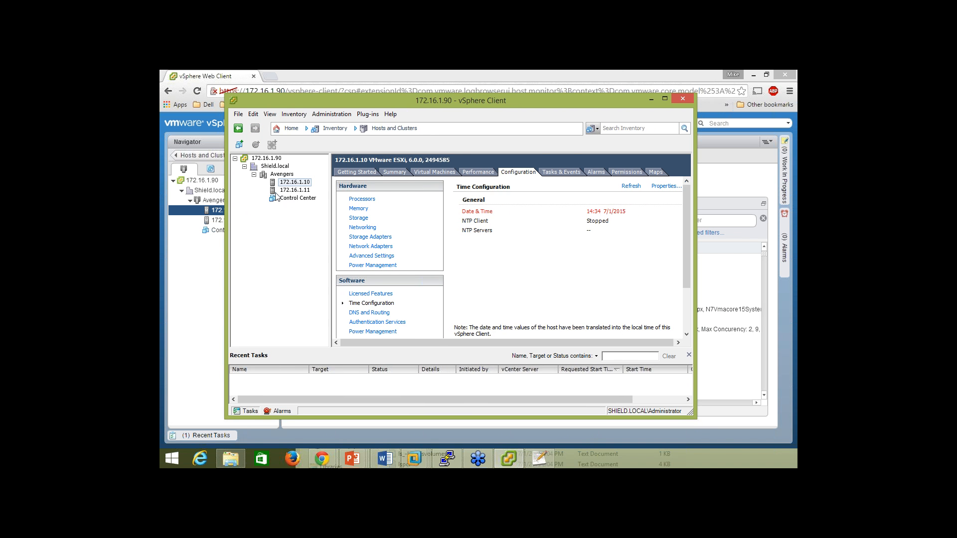
left_click(289, 128)
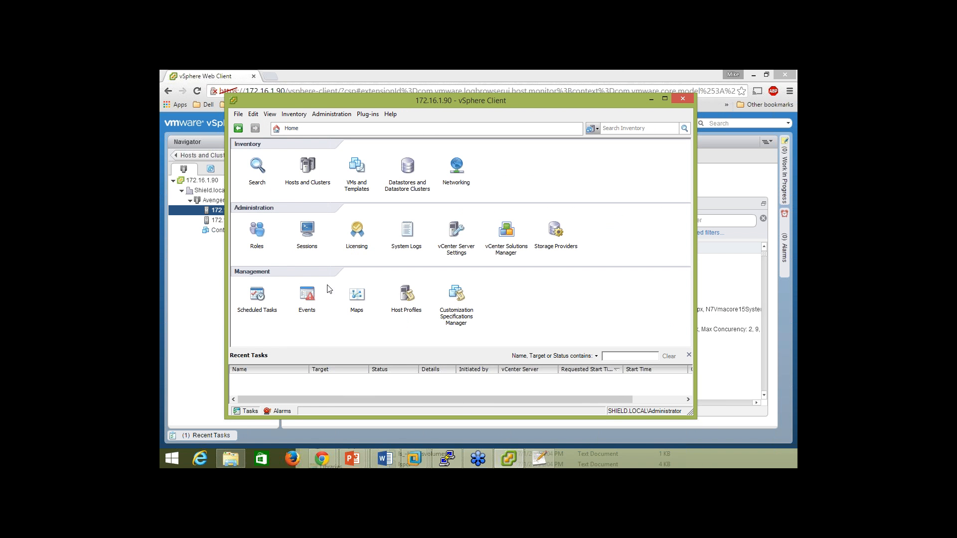
left_click(412, 242)
left_click(373, 162)
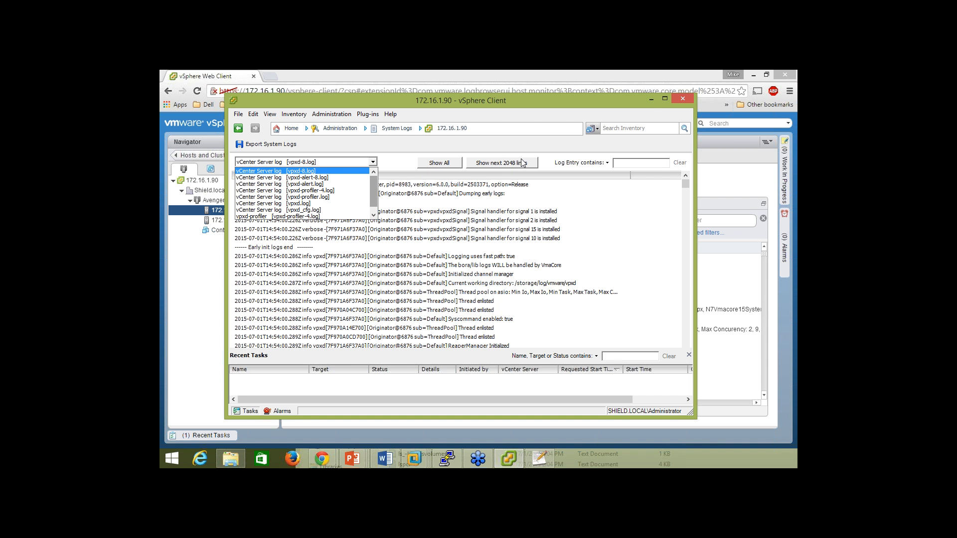
left_click(648, 100)
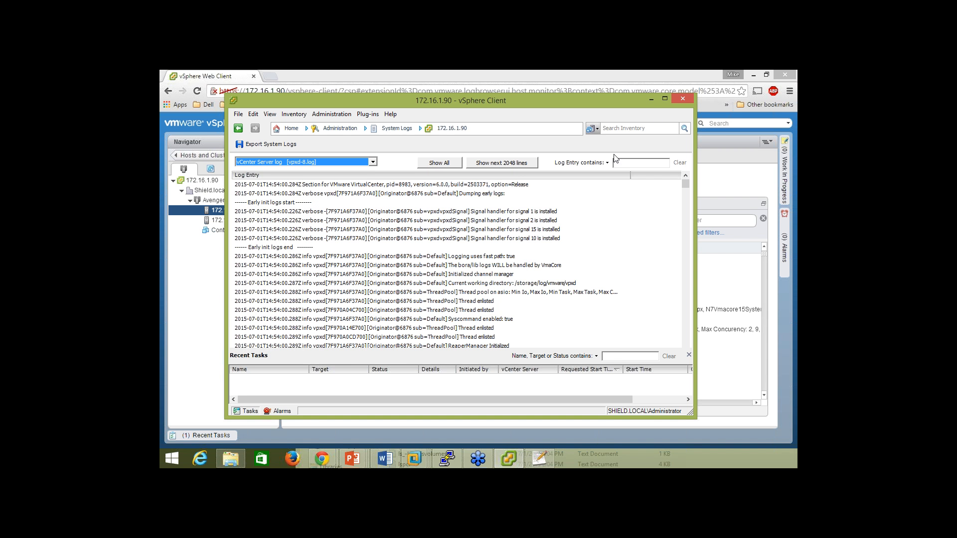
left_click(652, 100)
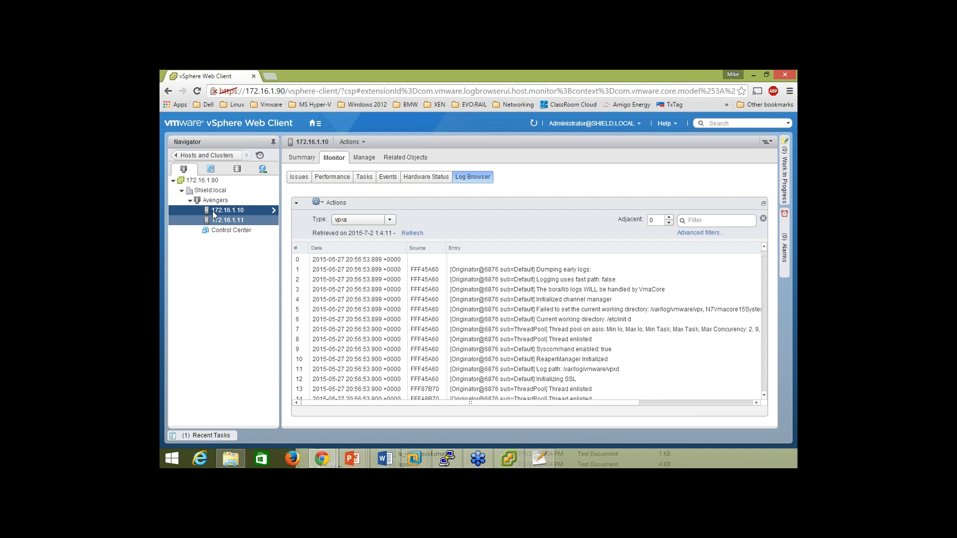
left_click(357, 219)
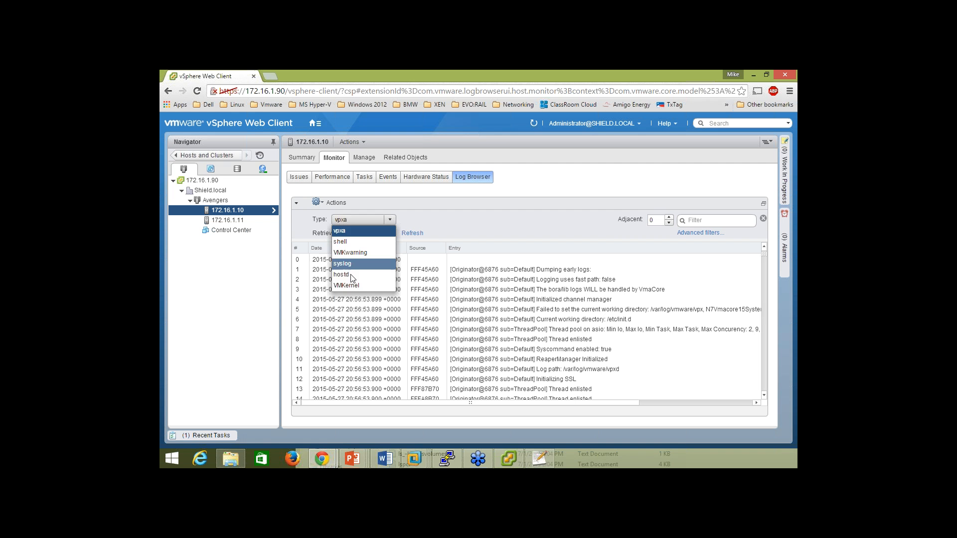
left_click(360, 221)
left_click(346, 285)
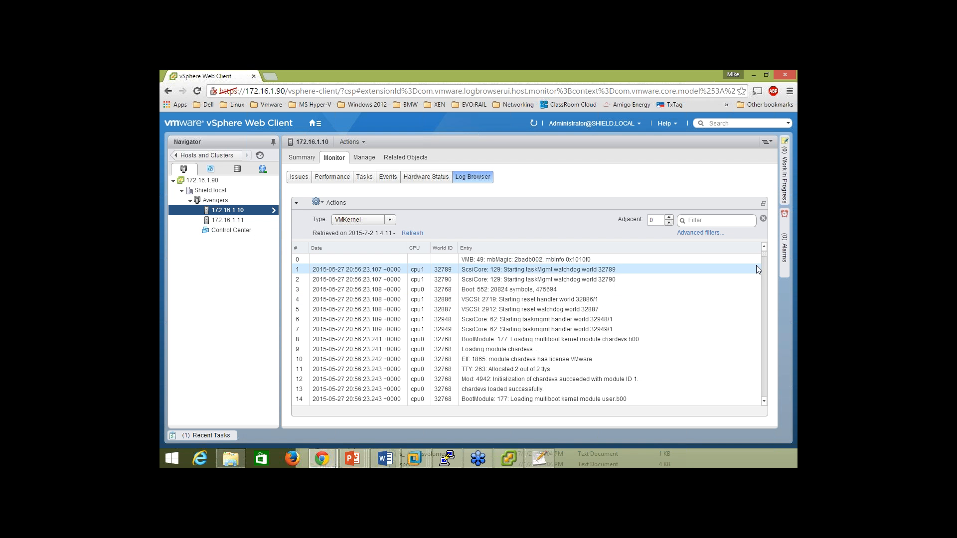
left_click_drag(764, 256, 764, 269)
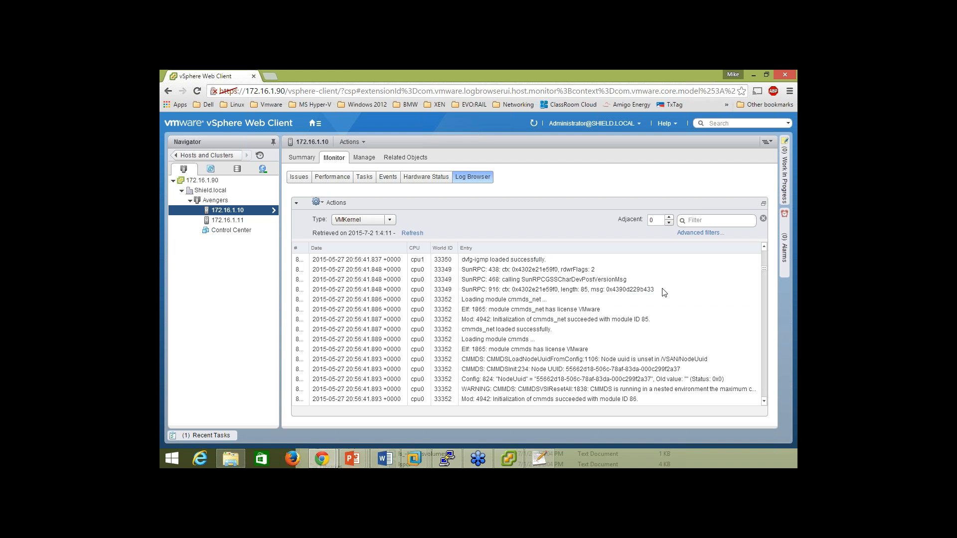
left_click(693, 319)
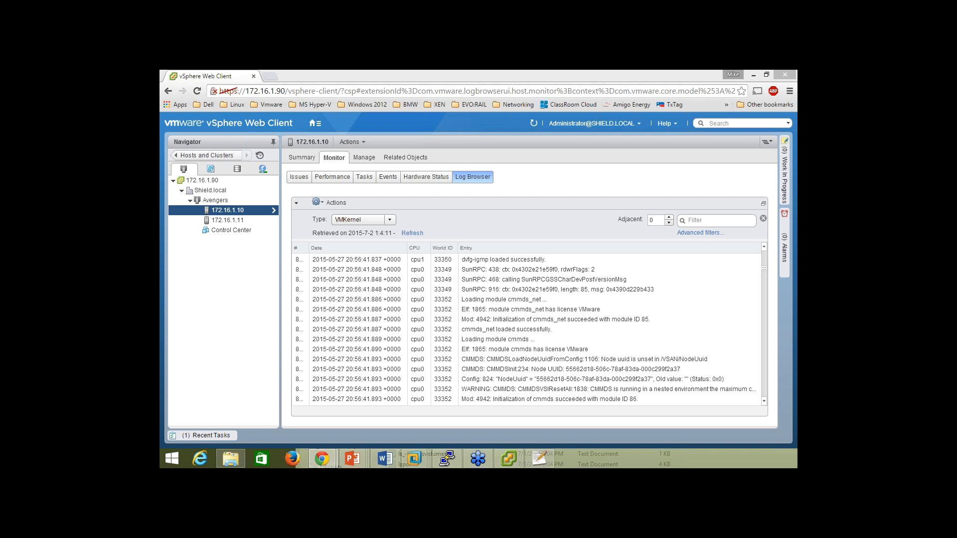
left_click(292, 459)
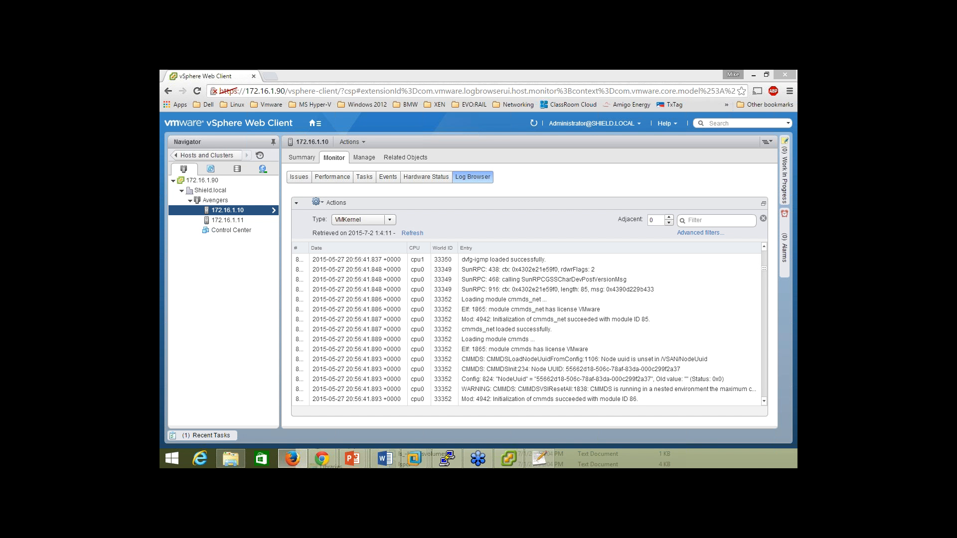
key("alt+F4")
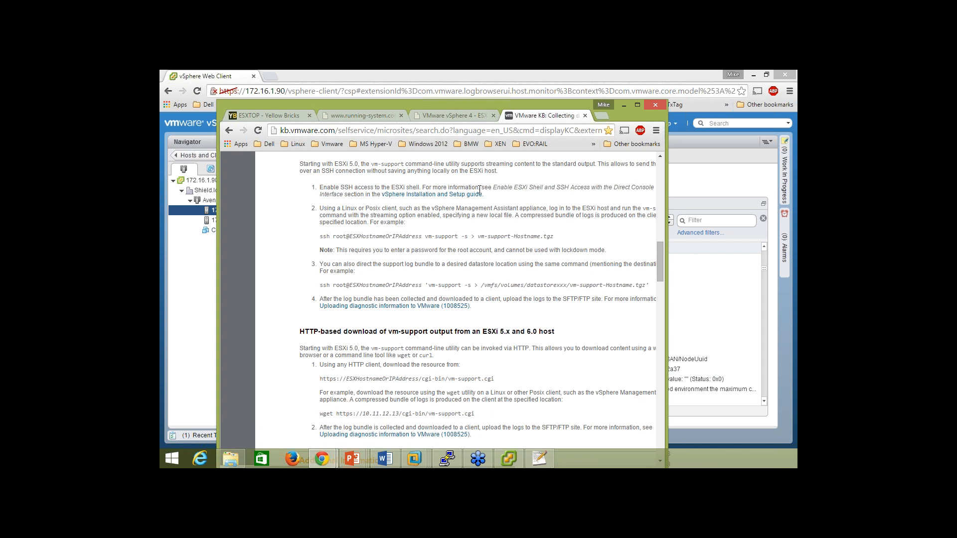
left_click_drag(495, 380, 320, 380)
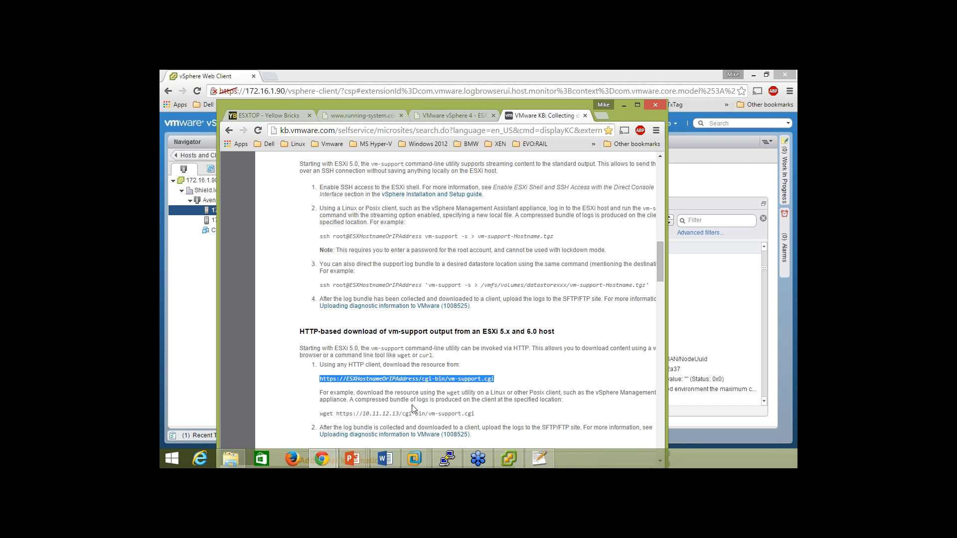
right_click(359, 380)
left_click(386, 388)
Load the vm-support.cgi URL in a new tab with the hostname replaced by 172.16.1.10.
left_click(623, 106)
left_click(270, 76)
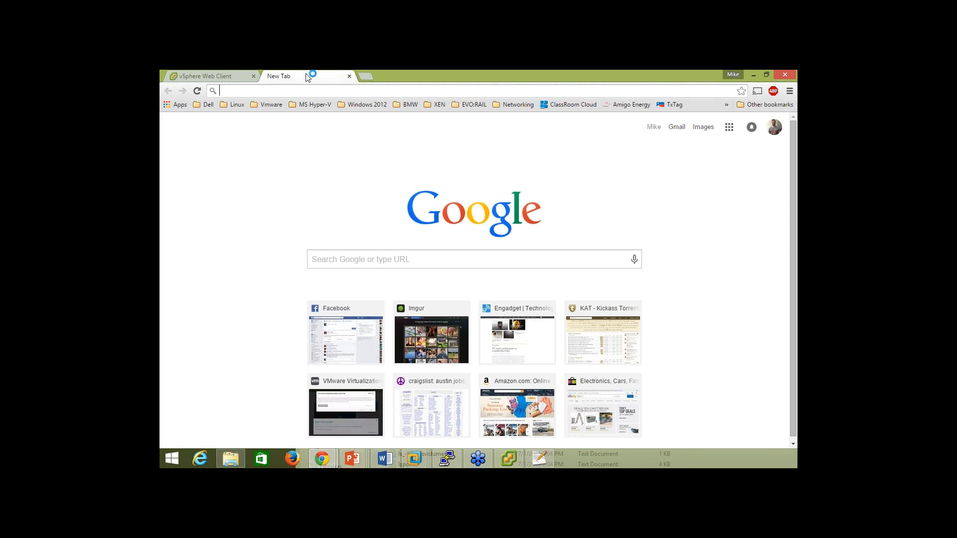
key("ctrl+v")
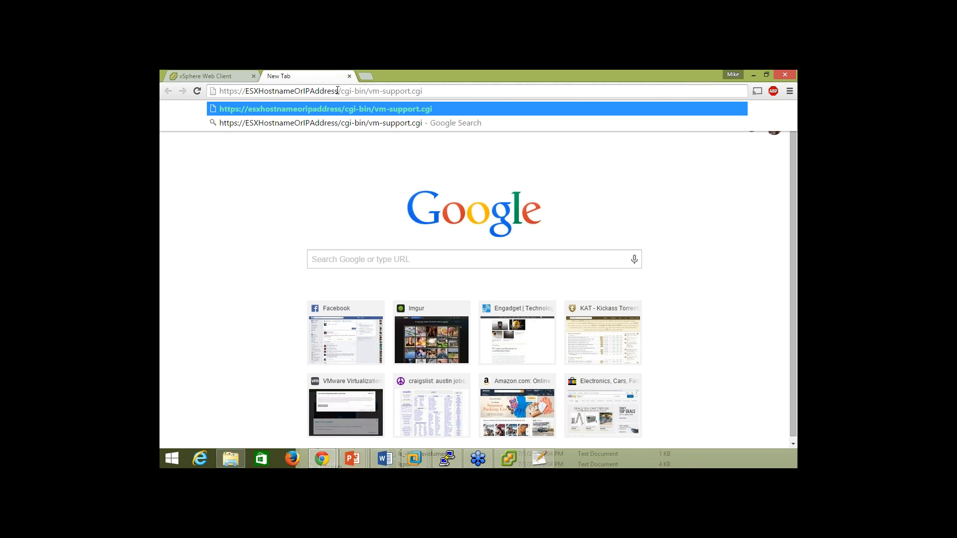
left_click_drag(338, 91, 245, 94)
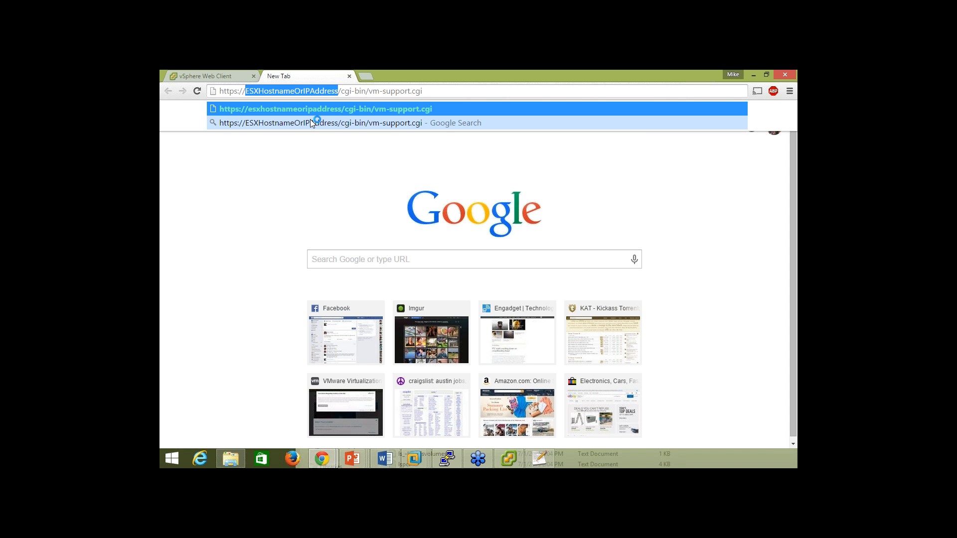
type("172.")
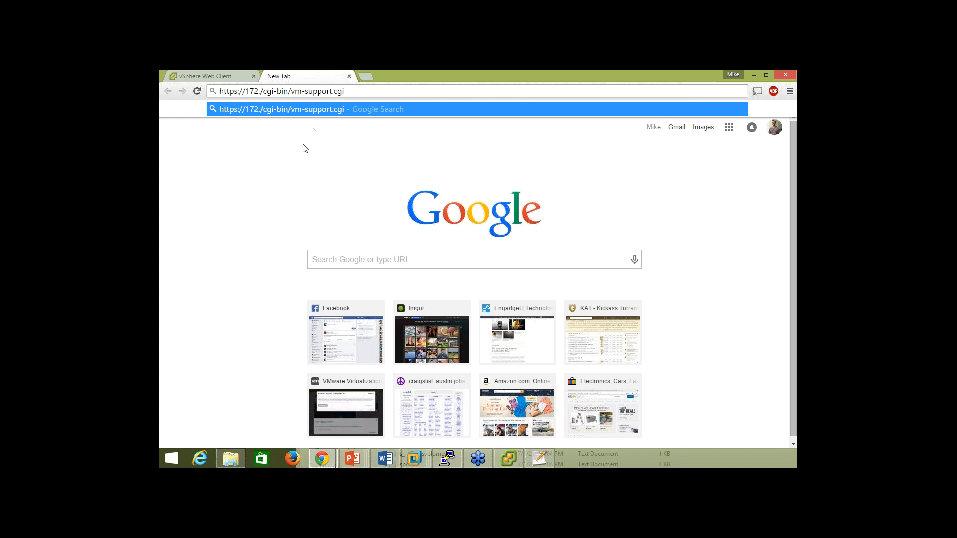
left_click(227, 79)
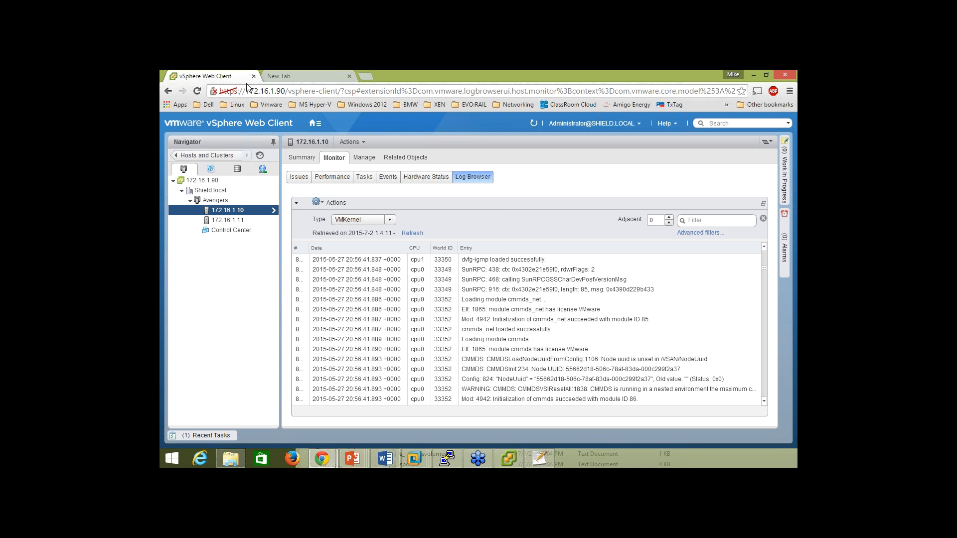
left_click(290, 78)
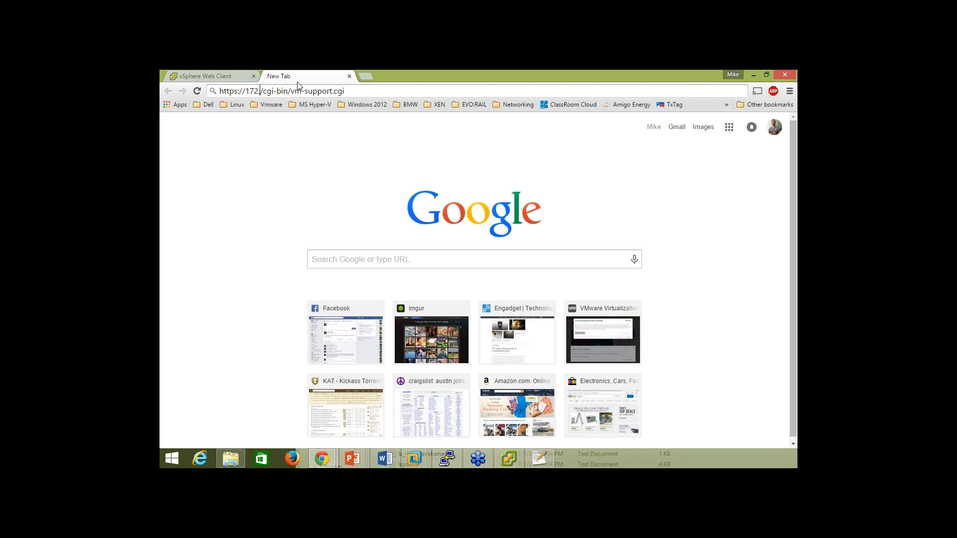
type("16.1.")
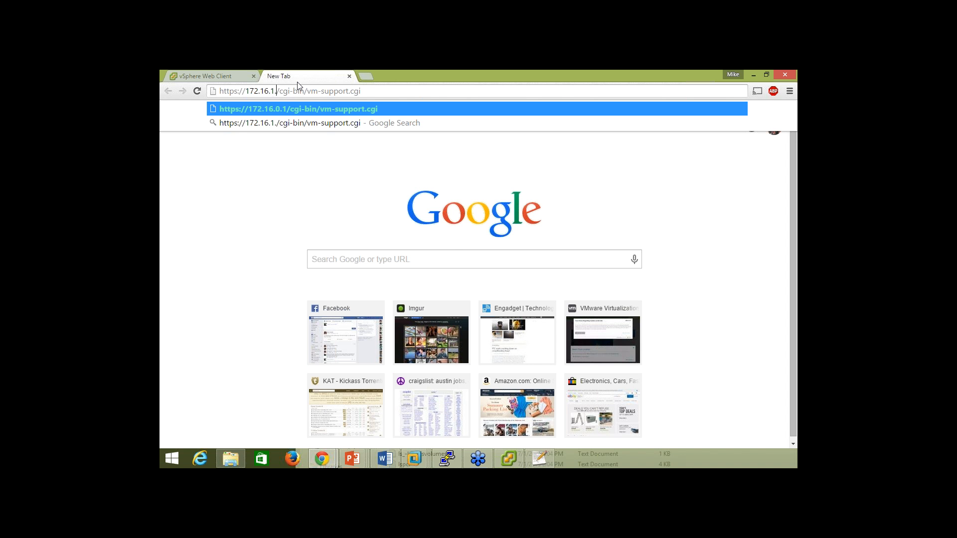
type("10")
key("Return")
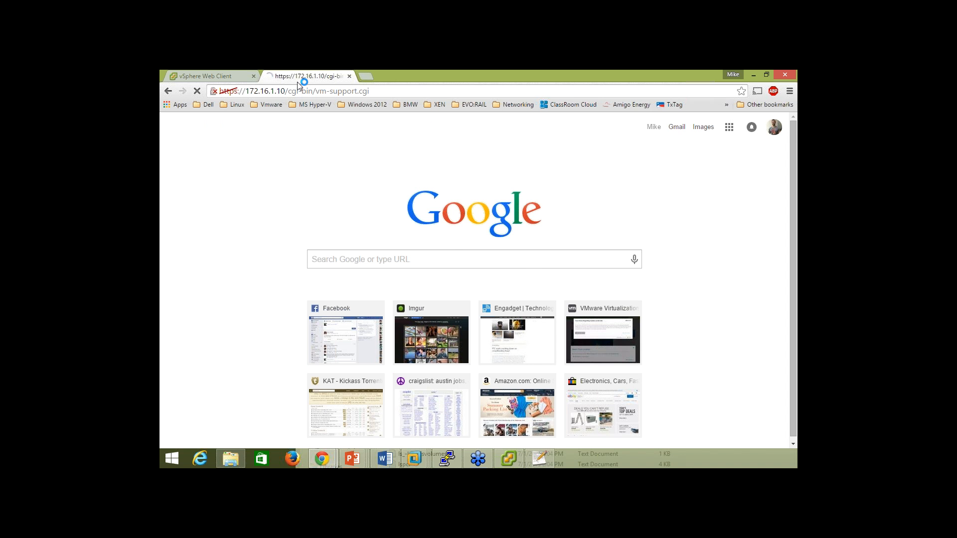
Bypass the certificate warning and log in as root to start the vm-support.tgz download.
left_click(343, 300)
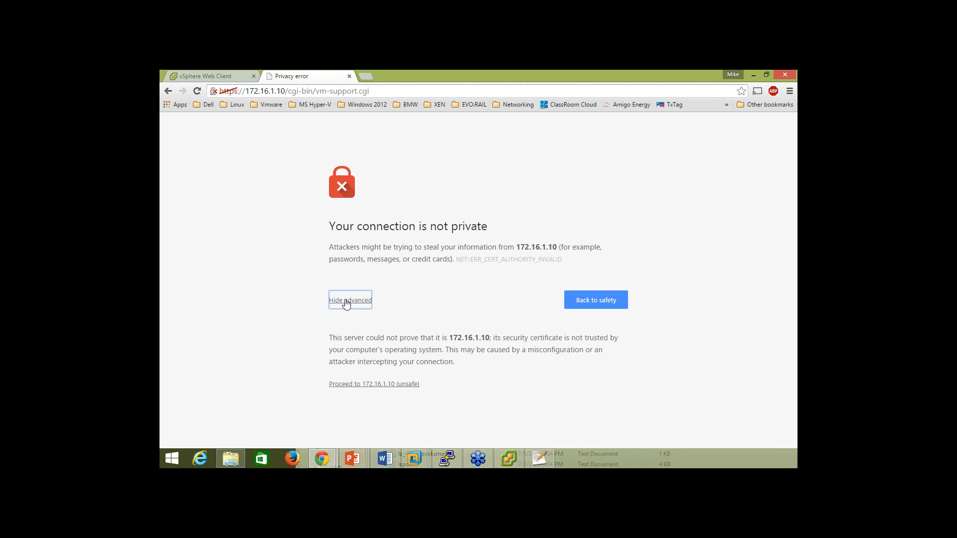
left_click(361, 384)
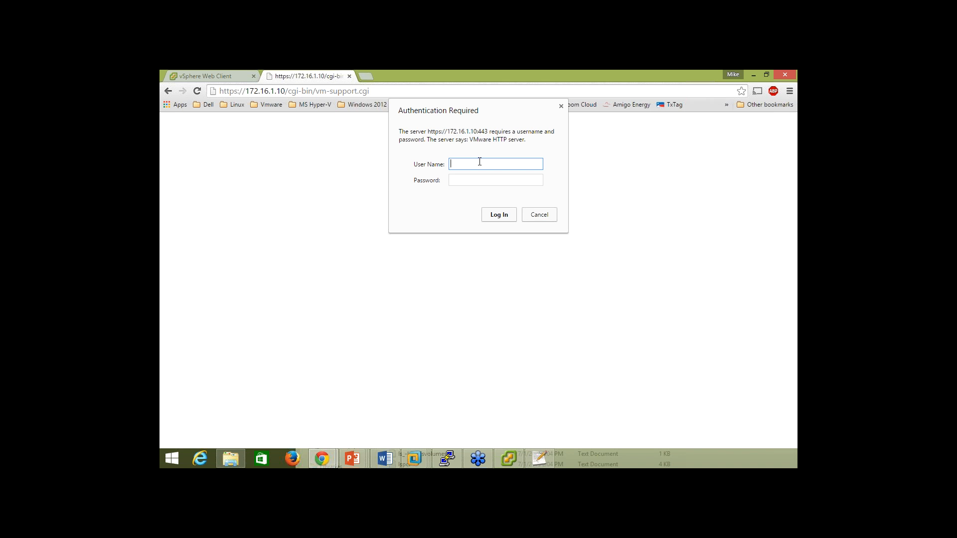
type("root")
key("Tab")
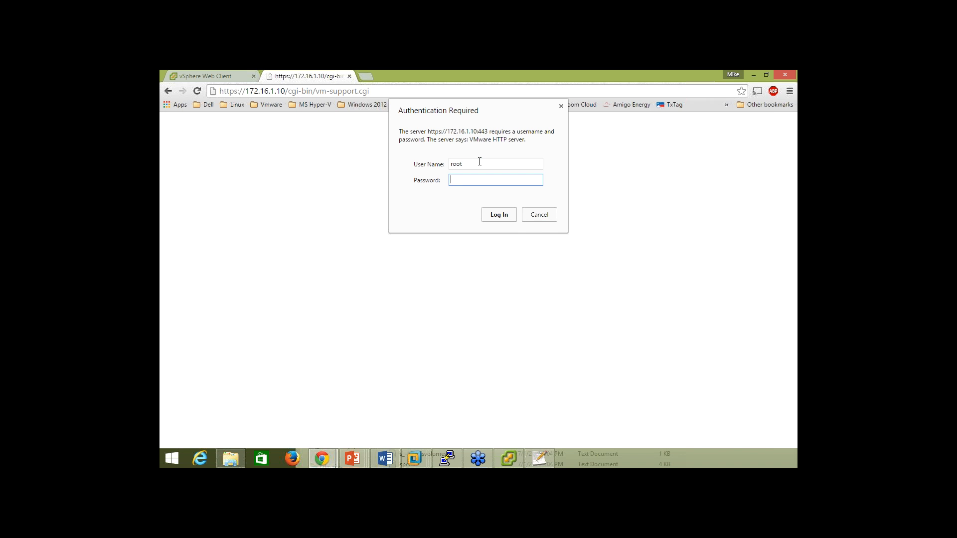
type("********")
key("Return")
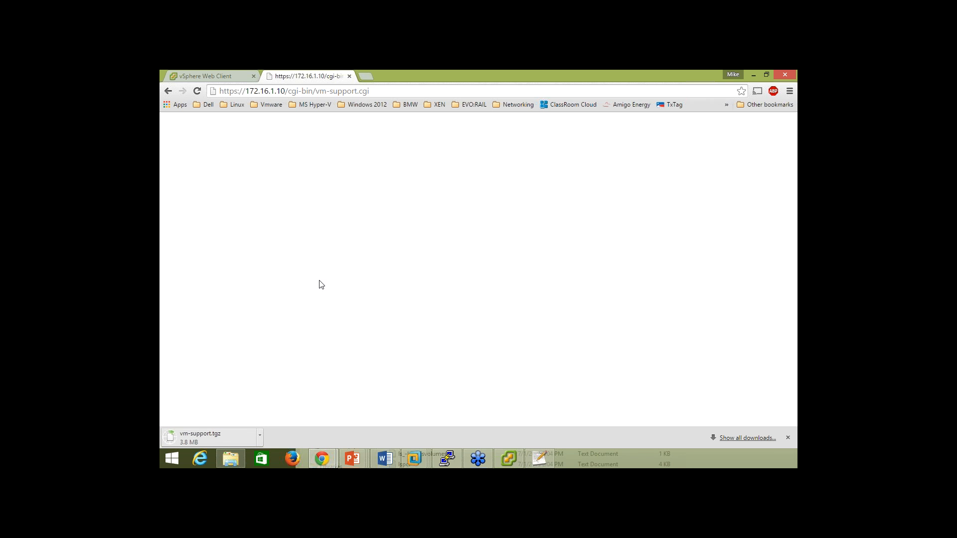
left_click(206, 76)
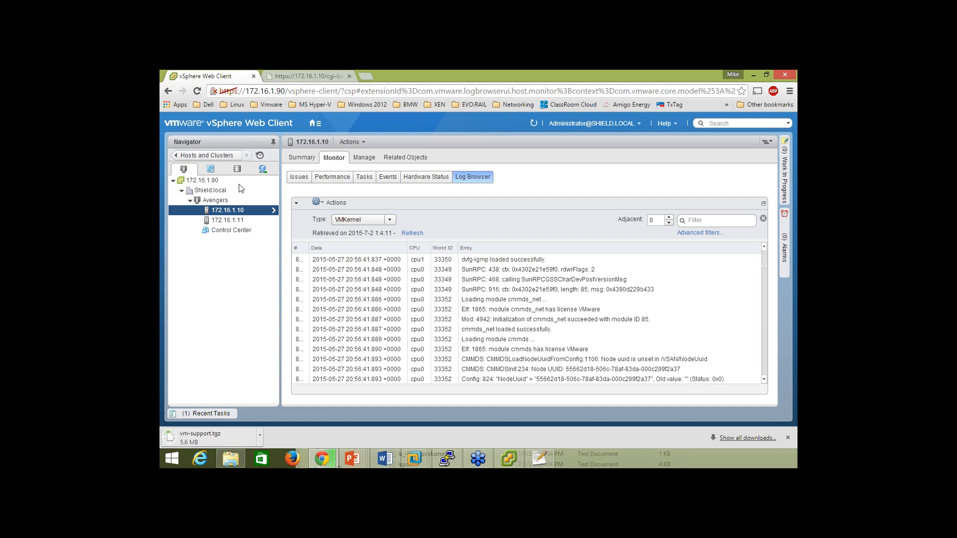
View host 172.16.1.10's Advanced System Settings under Manage > Settings, then bring vSphere Client forward.
left_click(365, 157)
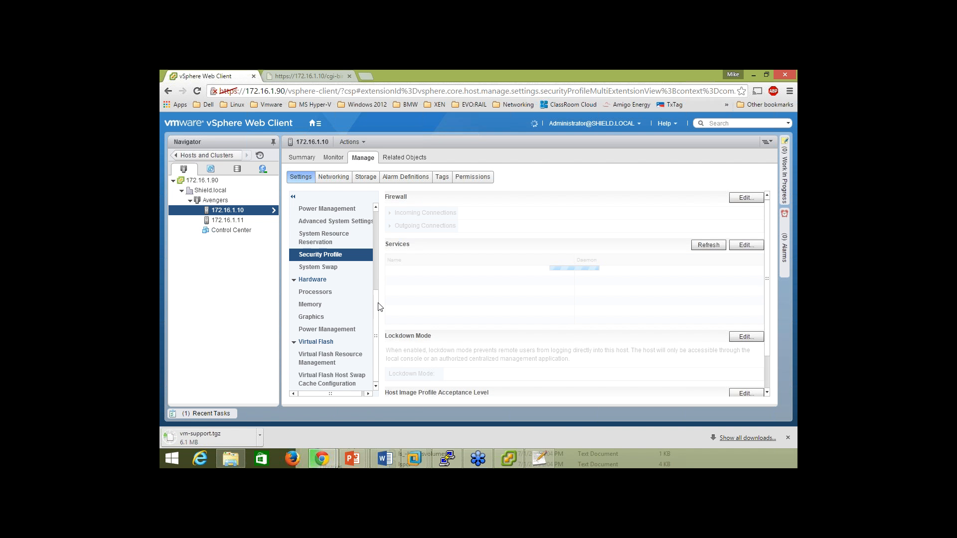
left_click_drag(377, 352, 377, 331)
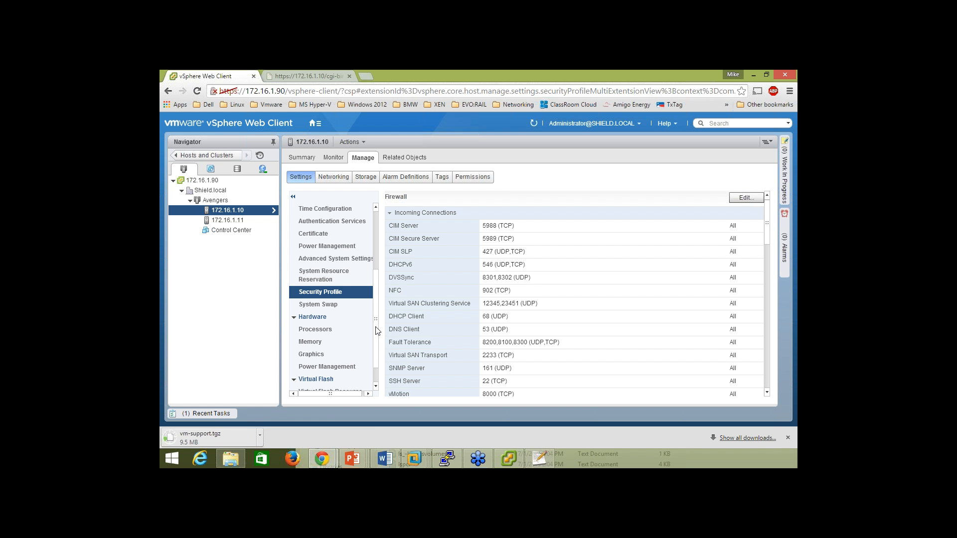
left_click(338, 257)
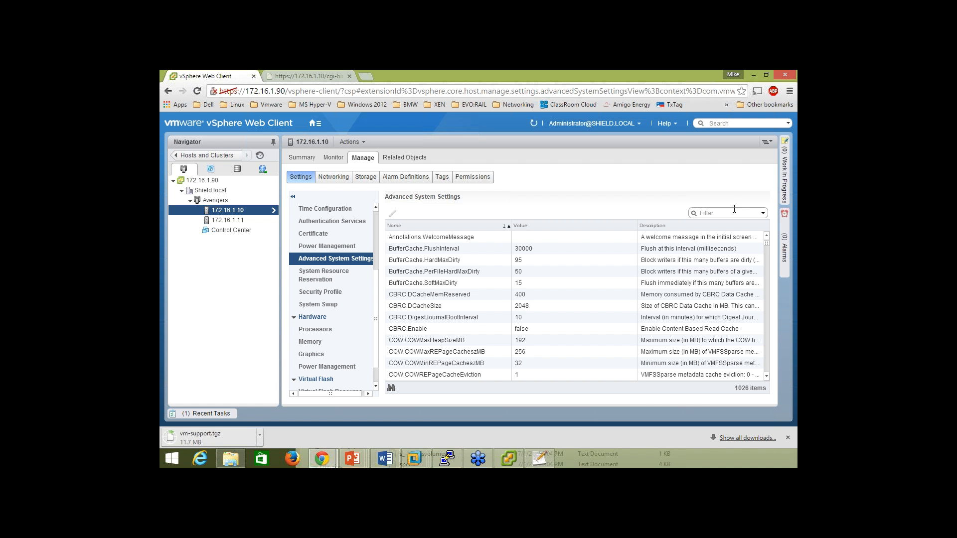
left_click(509, 458)
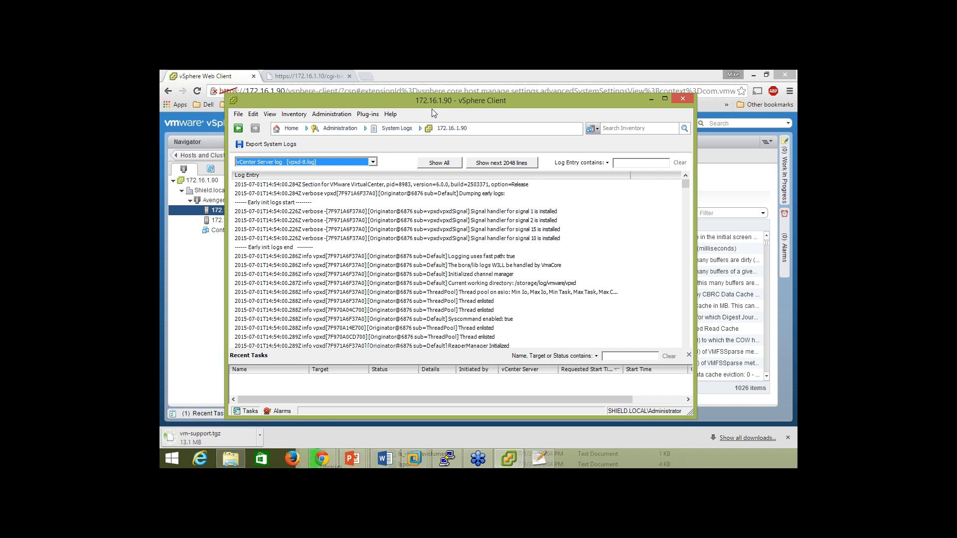
left_click_drag(435, 102, 426, 89)
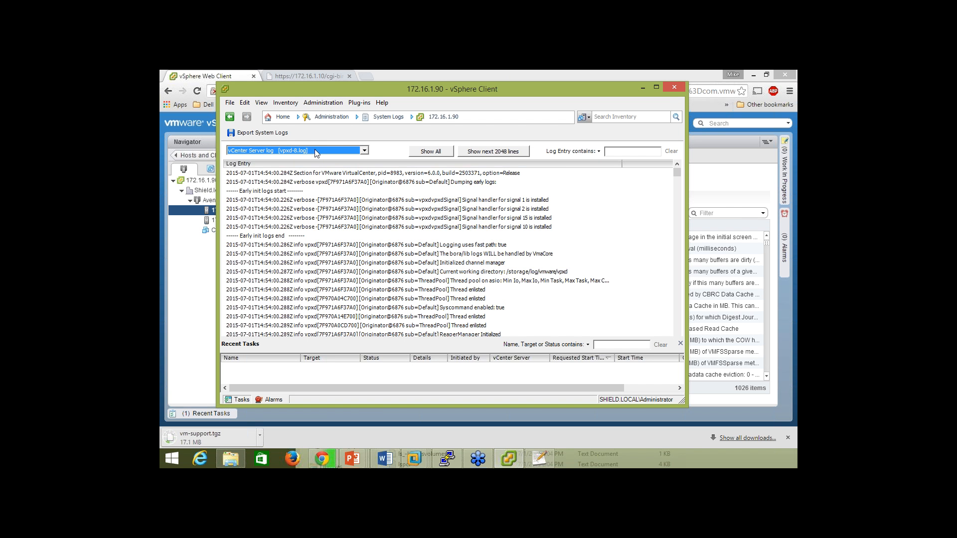
left_click(318, 152)
scroll(366, 175, "down", 2)
scroll(365, 169, "up", 1)
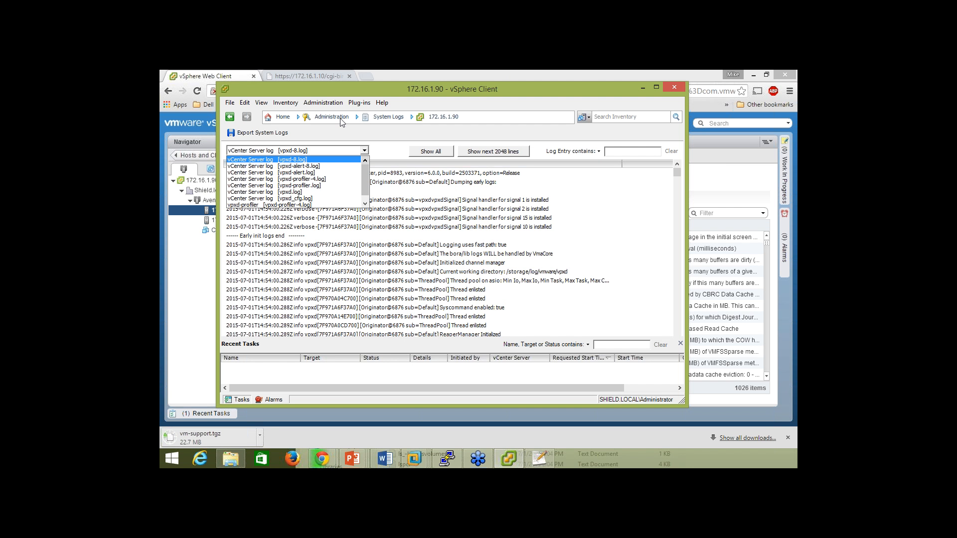
left_click(424, 88)
left_click_drag(433, 86, 435, 84)
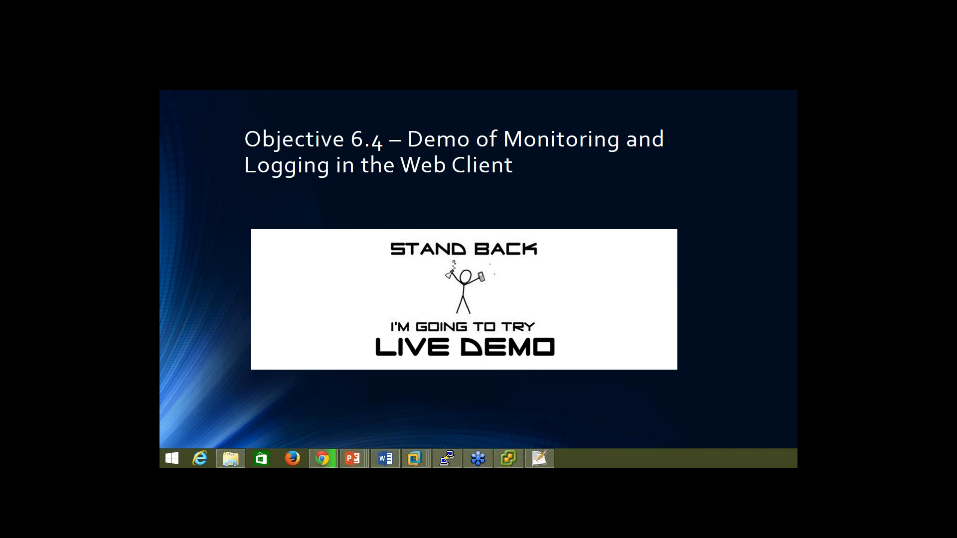
Leave the Objective 6.4 slideshow with Alt+Tab and return to the vSphere Client window.
key("alt+Tab")
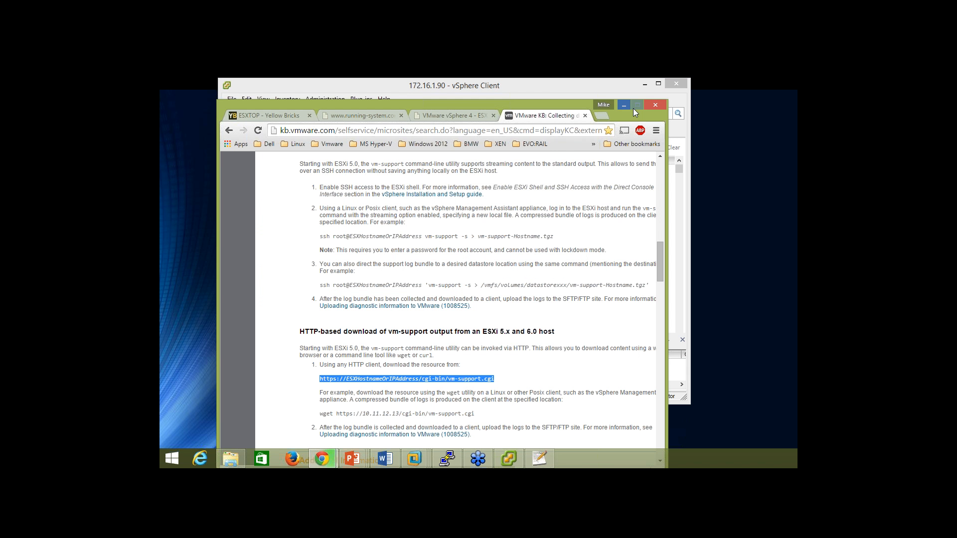
Open Hardware Advanced Settings for host 172.16.1.10 from the Hosts and Clusters inventory.
left_click(623, 105)
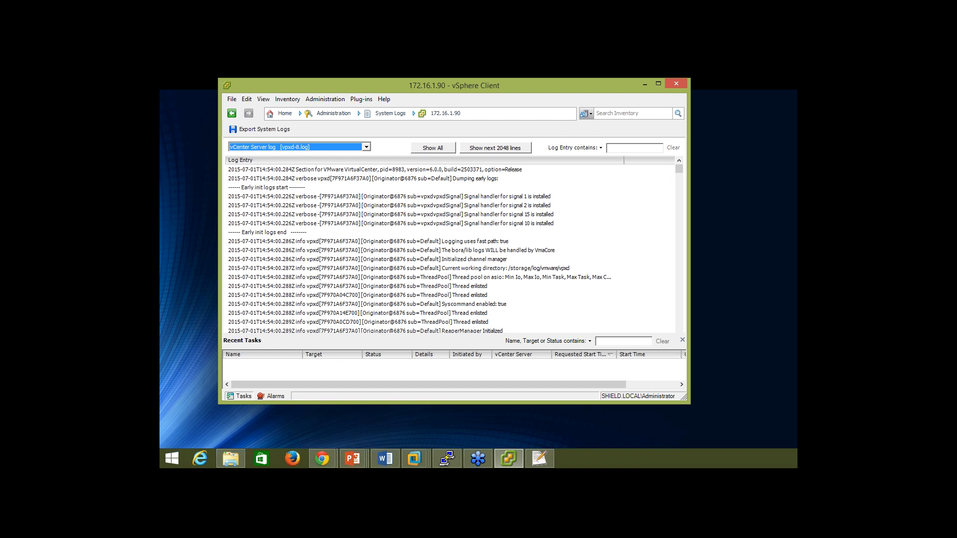
left_click(443, 116)
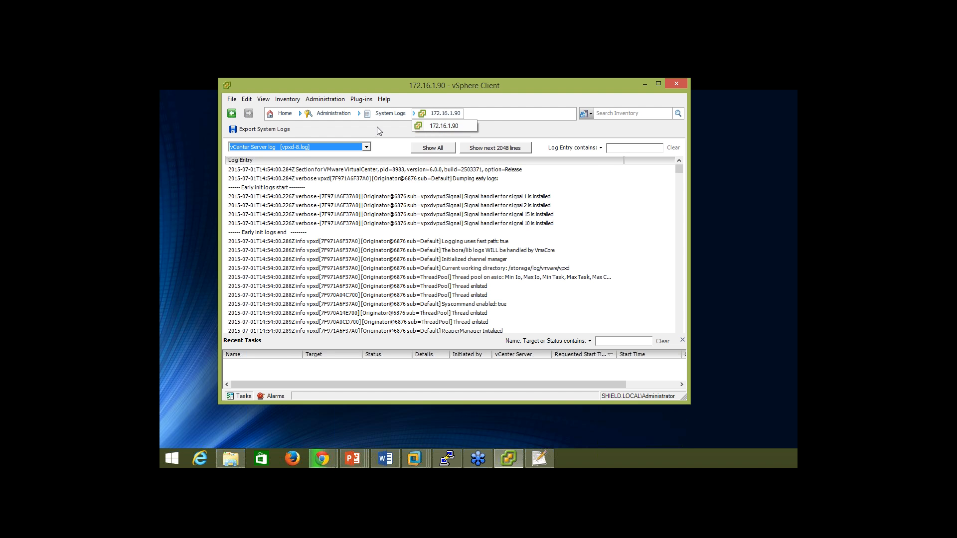
left_click(284, 115)
left_click(299, 152)
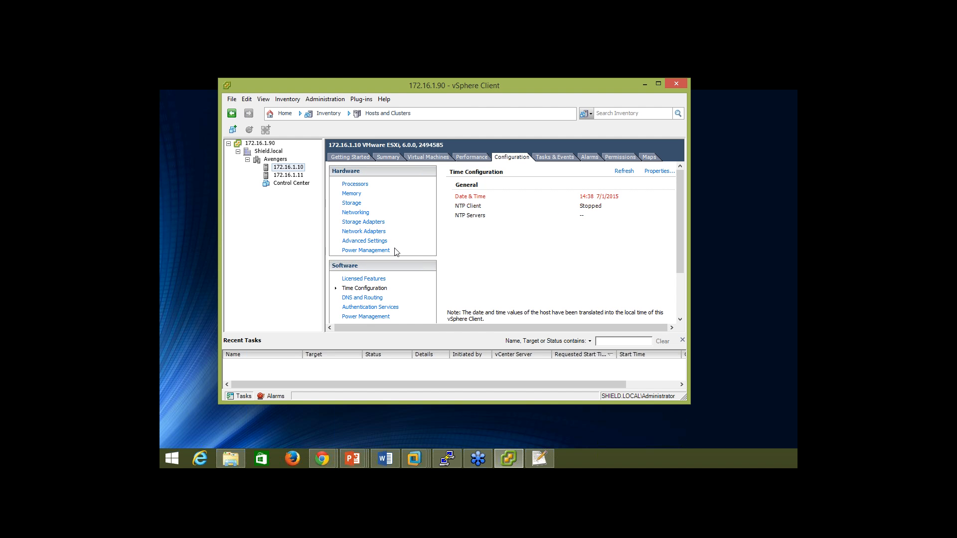
left_click(375, 243)
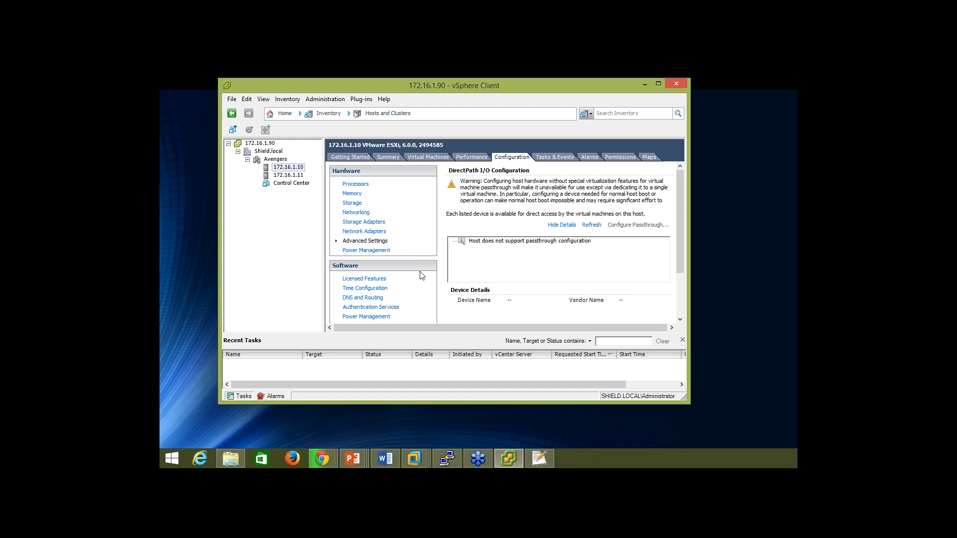
scroll(420, 284, "down", 2)
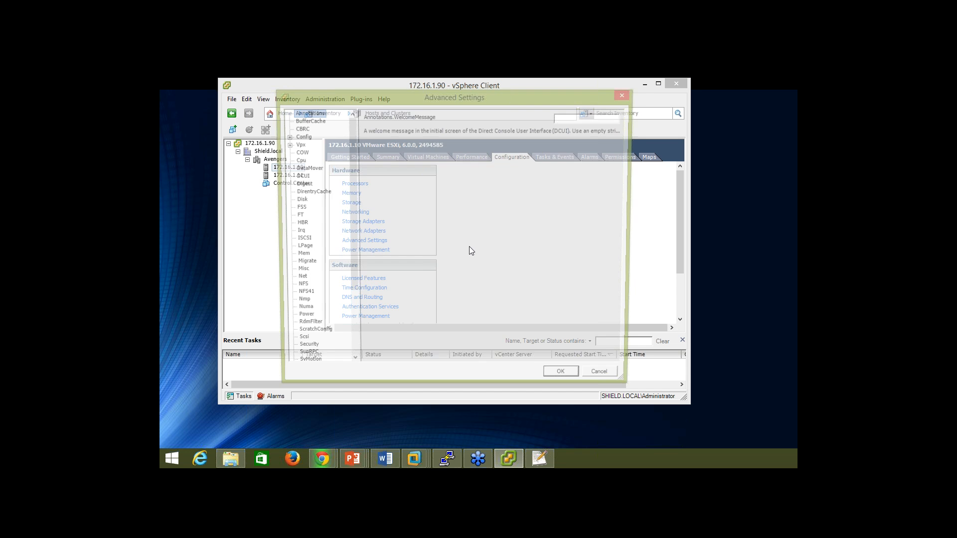
Show the Syslog advanced settings for the host.
left_click_drag(349, 257, 354, 274)
left_click(301, 352)
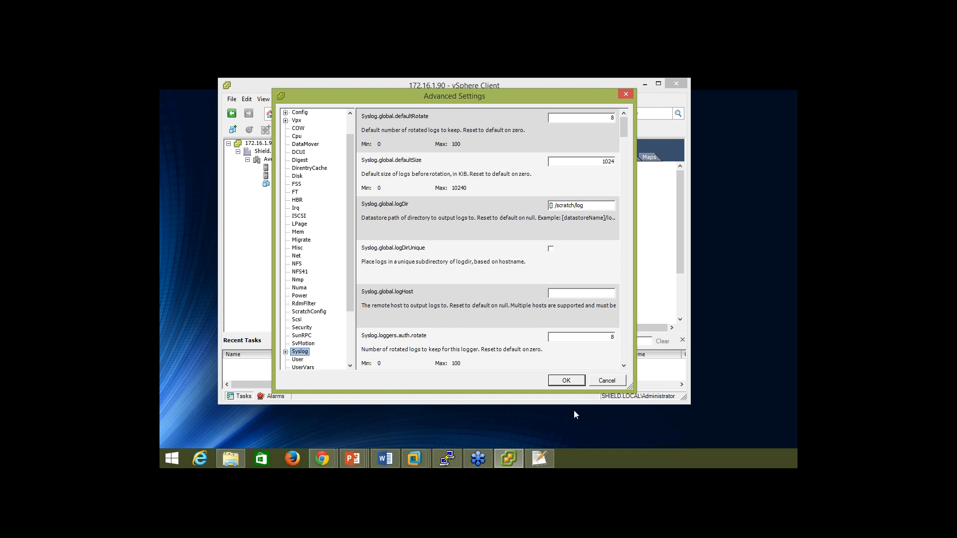
left_click(503, 465)
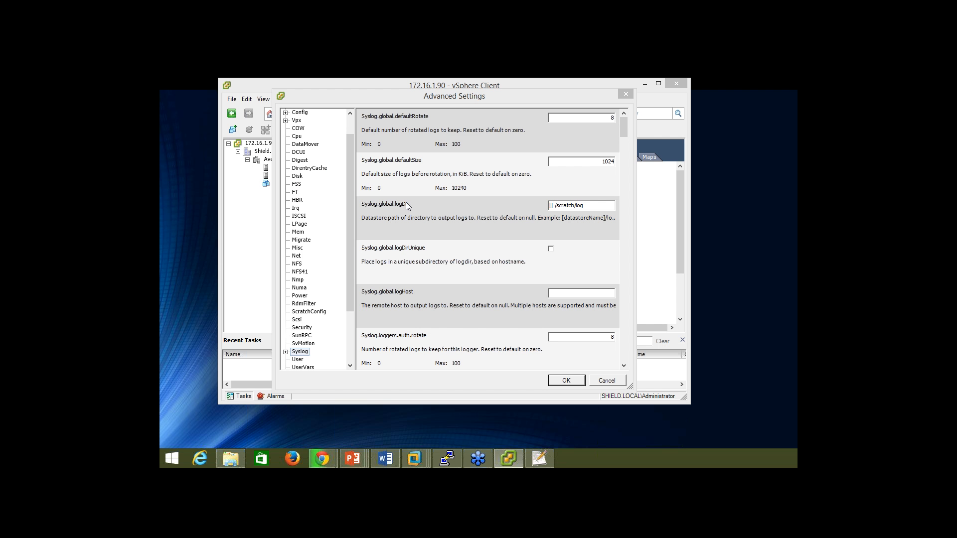
Scroll through the Syslog options and expand Syslog into its global and loggers subsections.
left_click(438, 271)
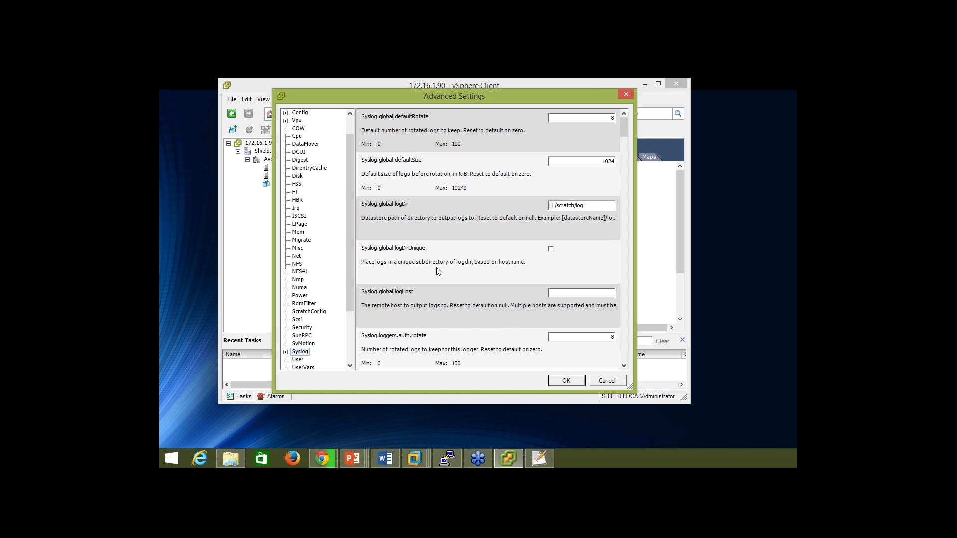
scroll(437, 271, "down", 5)
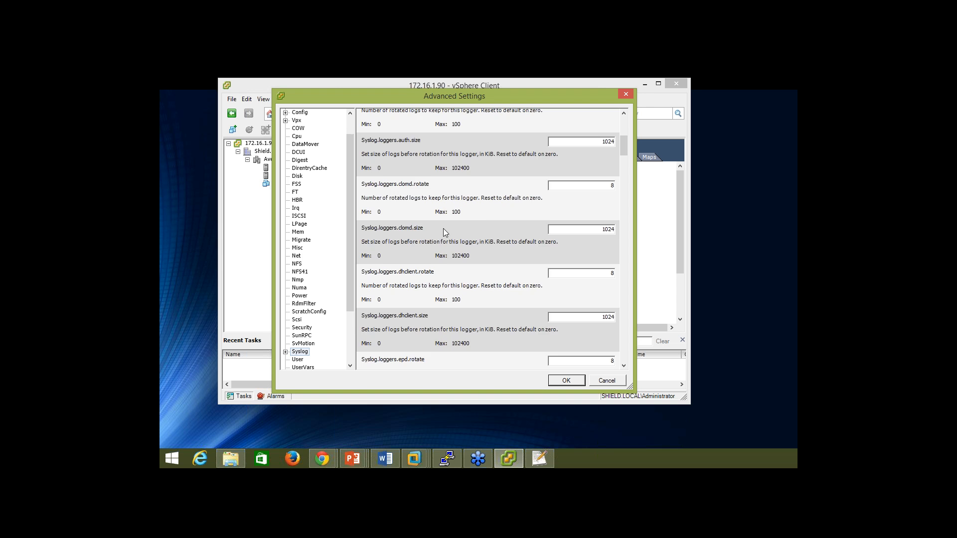
scroll(443, 269, "down", 5)
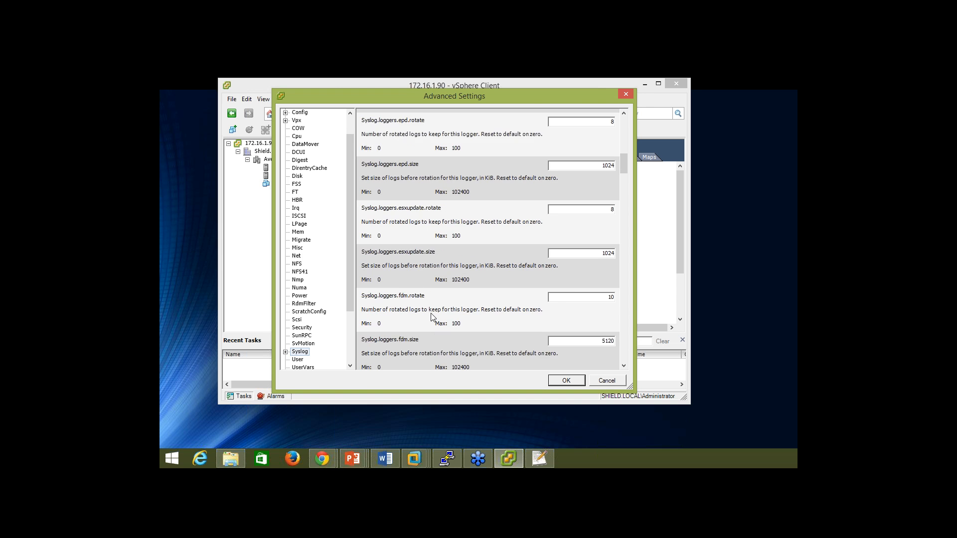
scroll(432, 317, "down", 5)
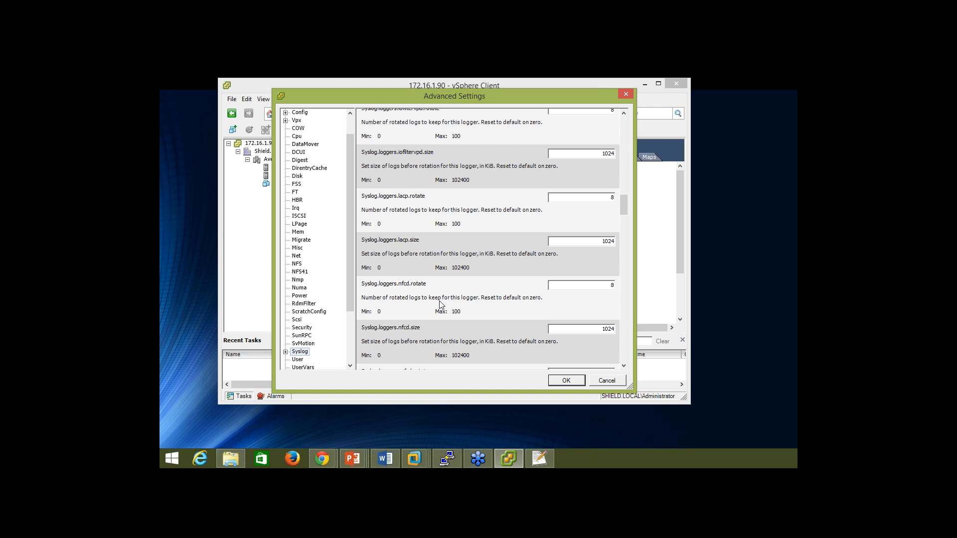
scroll(441, 304, "down", 5)
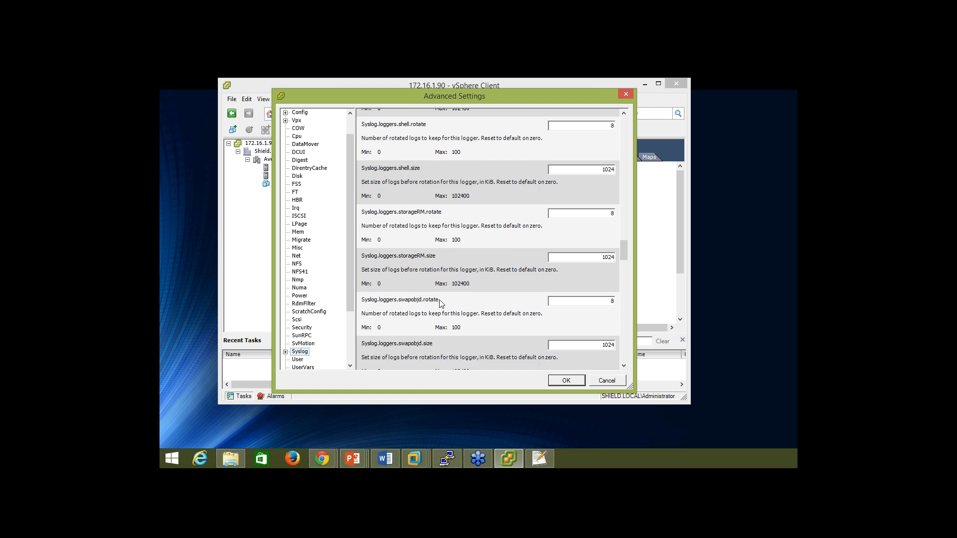
scroll(440, 302, "down", 6)
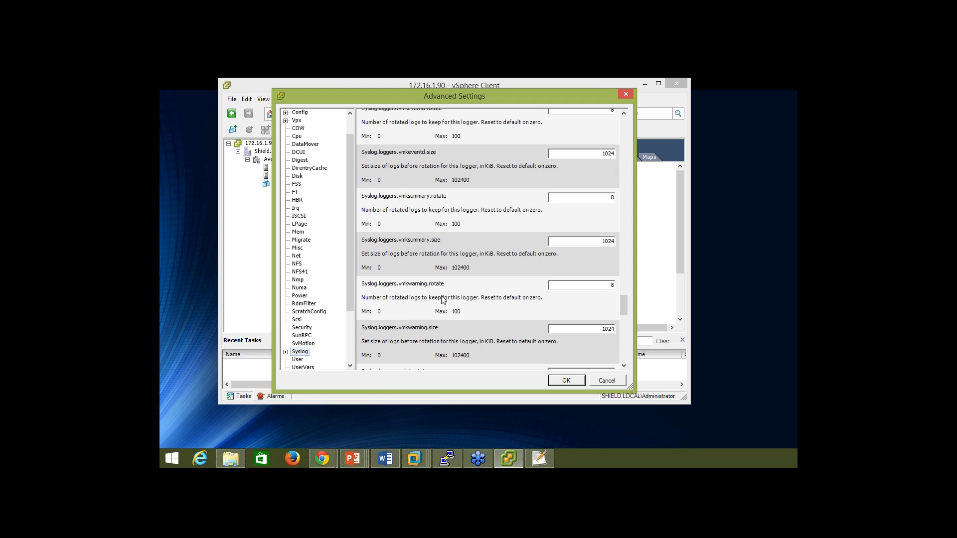
scroll(442, 299, "down", 5)
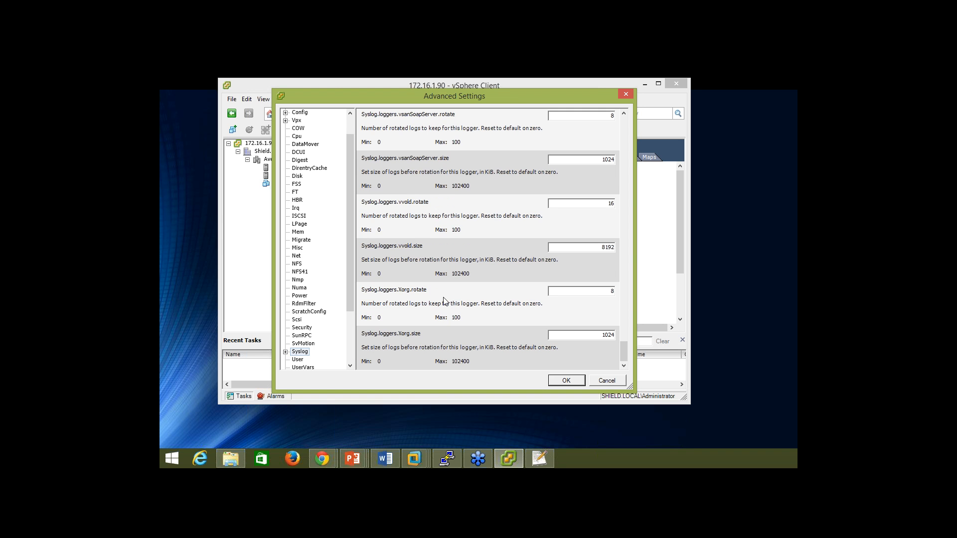
left_click(286, 352)
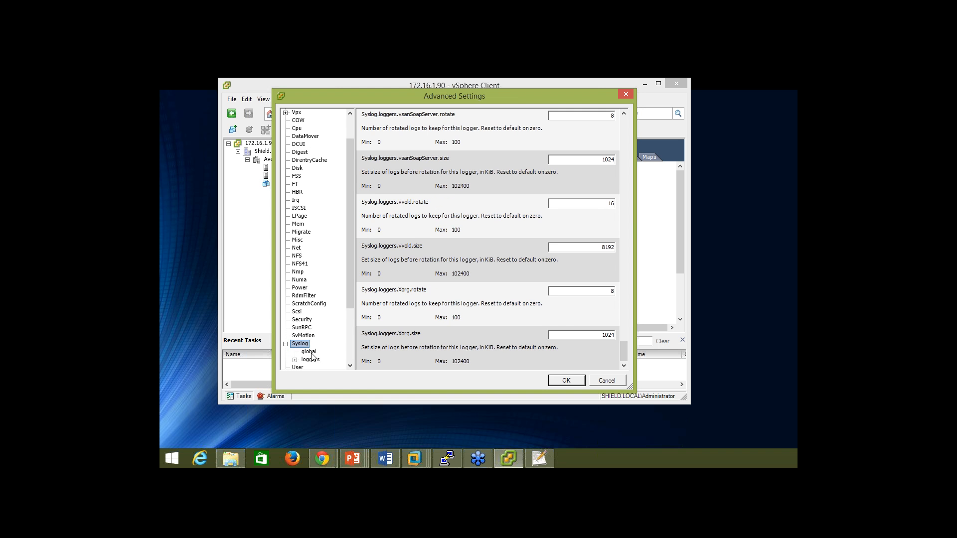
Review the Syslog global settings, then cancel Advanced Settings without changes.
left_click(309, 352)
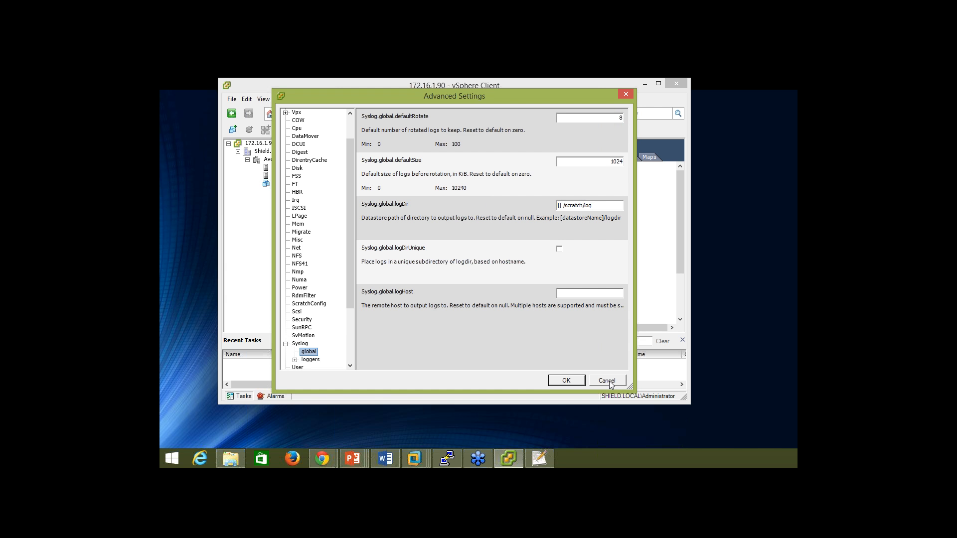
left_click(608, 381)
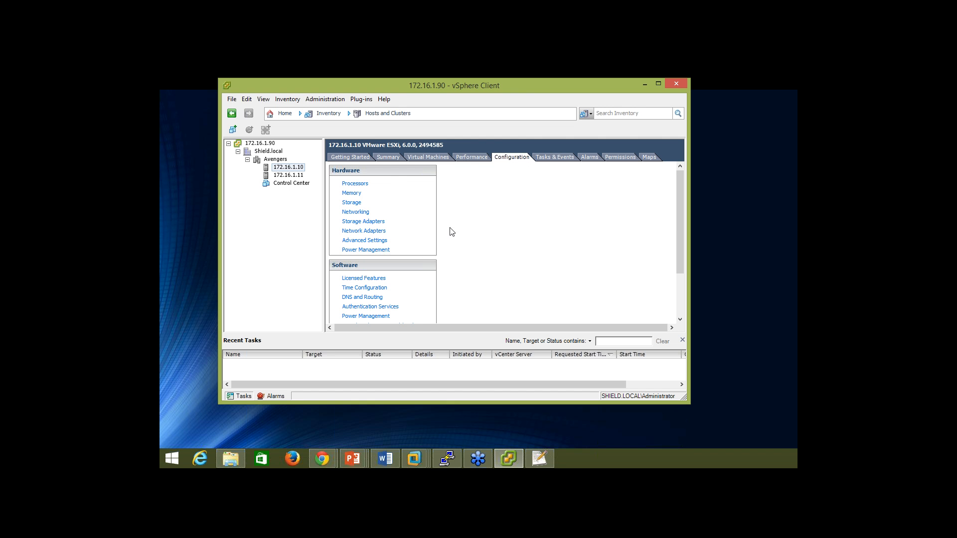
Show host 172.16.1.10's real-time CPU performance chart in a maximized window.
left_click(472, 158)
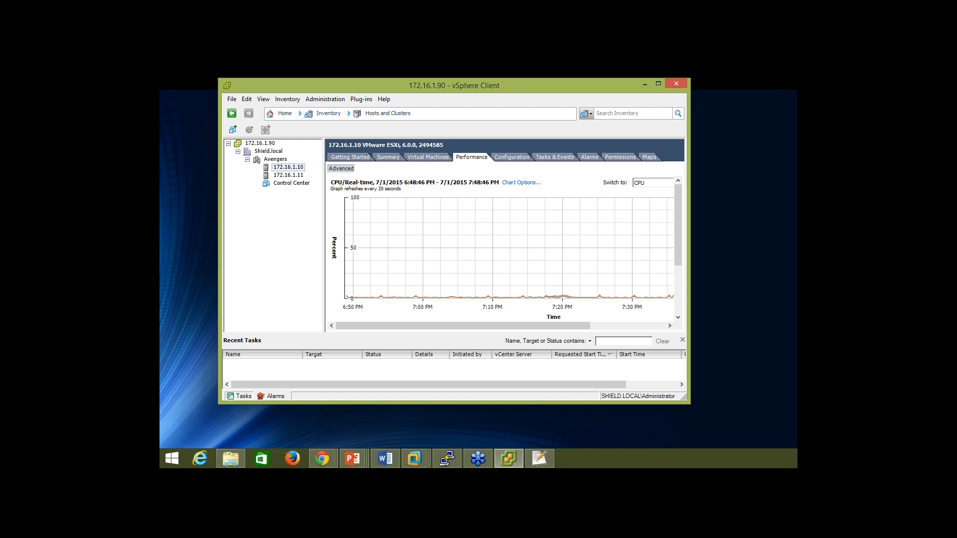
left_click(658, 84)
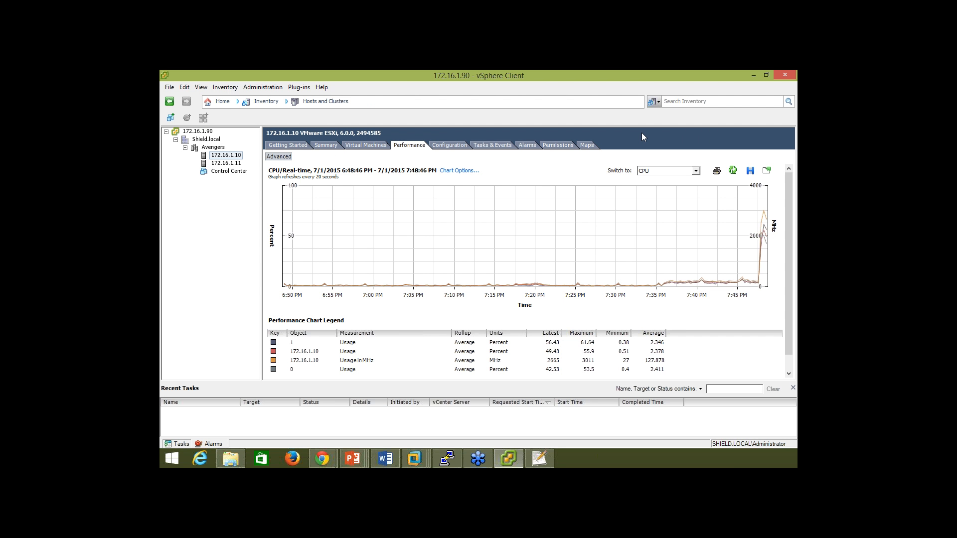
Open Chart Options to customize the host's real-time CPU line graph.
left_click(458, 171)
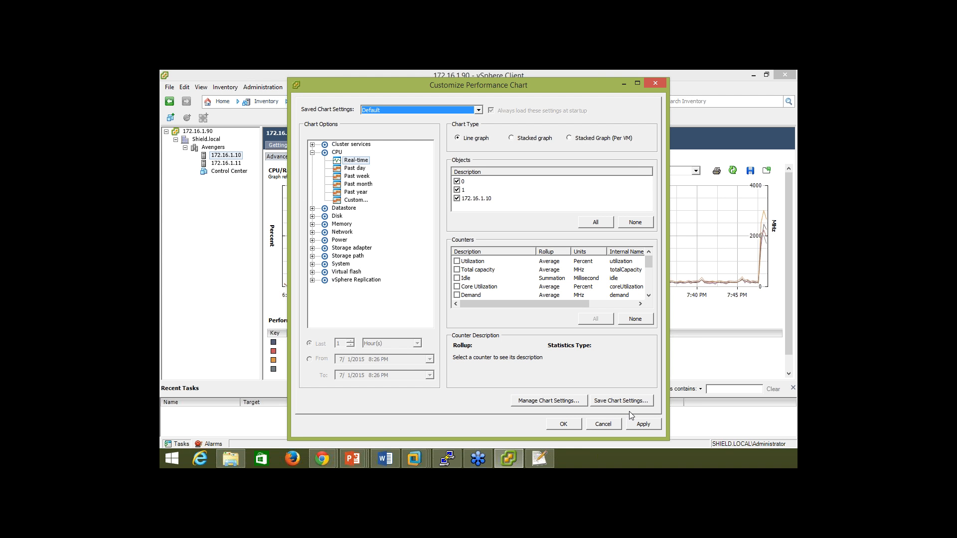
Cancel the chart options, browse chart categories keeping CPU, then select the Avengers cluster.
left_click(312, 145)
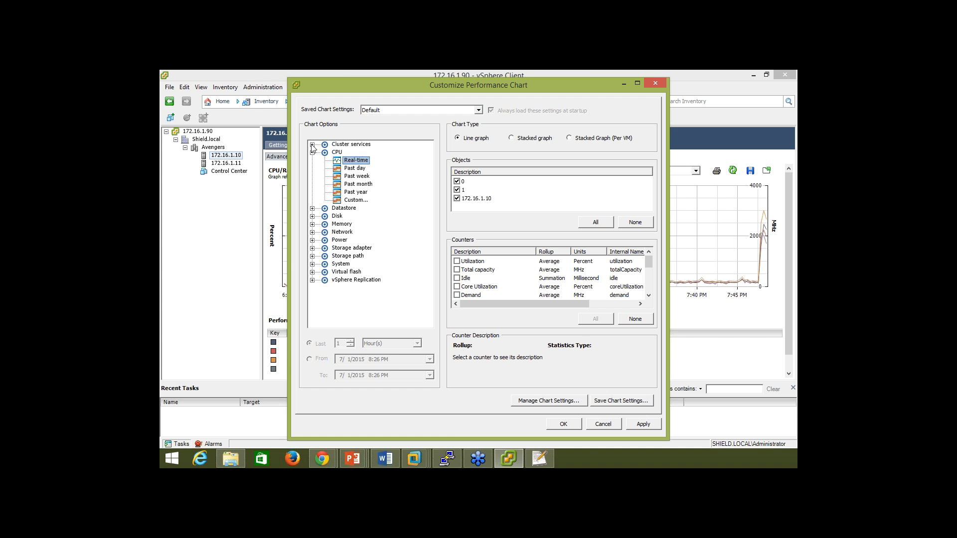
left_click(616, 425)
left_click(695, 171)
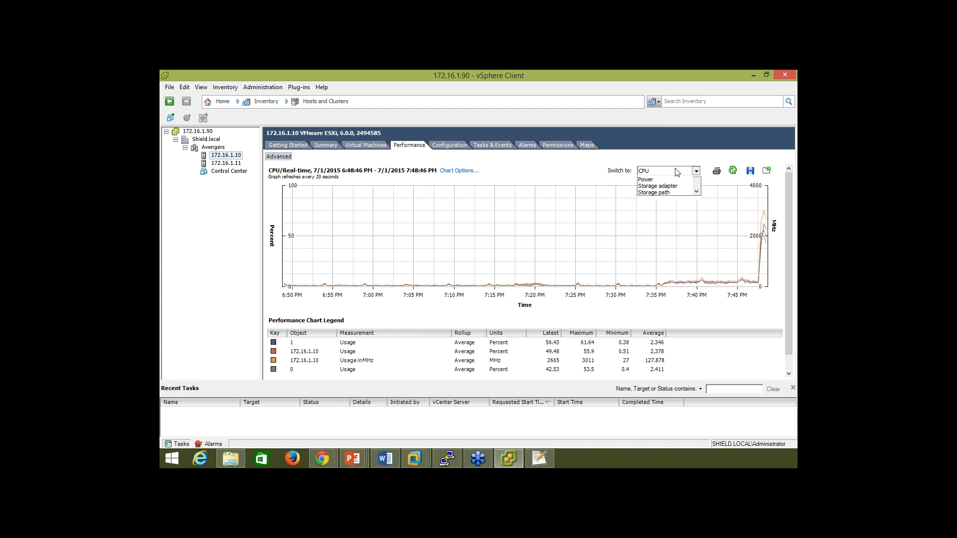
left_click(698, 217)
scroll(698, 209, "up", 1)
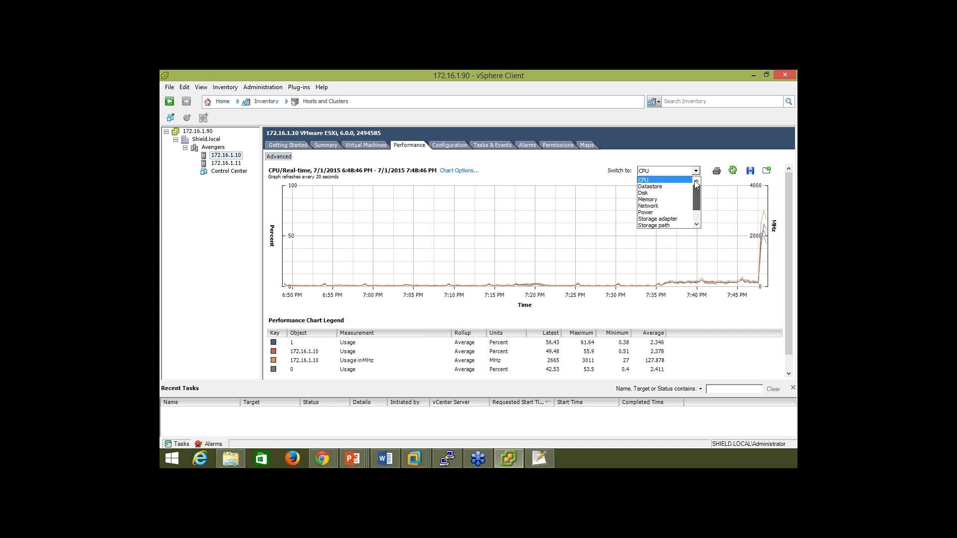
left_click(653, 180)
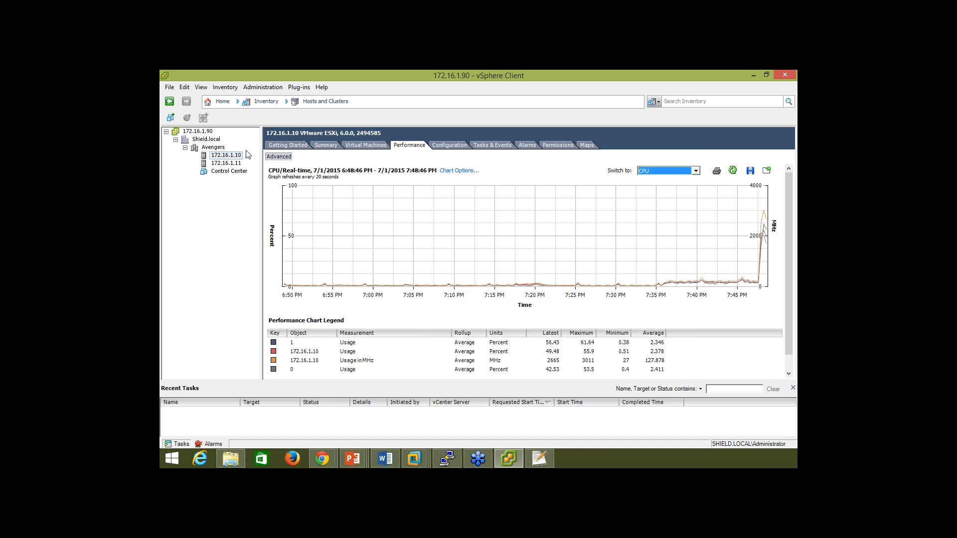
left_click(213, 147)
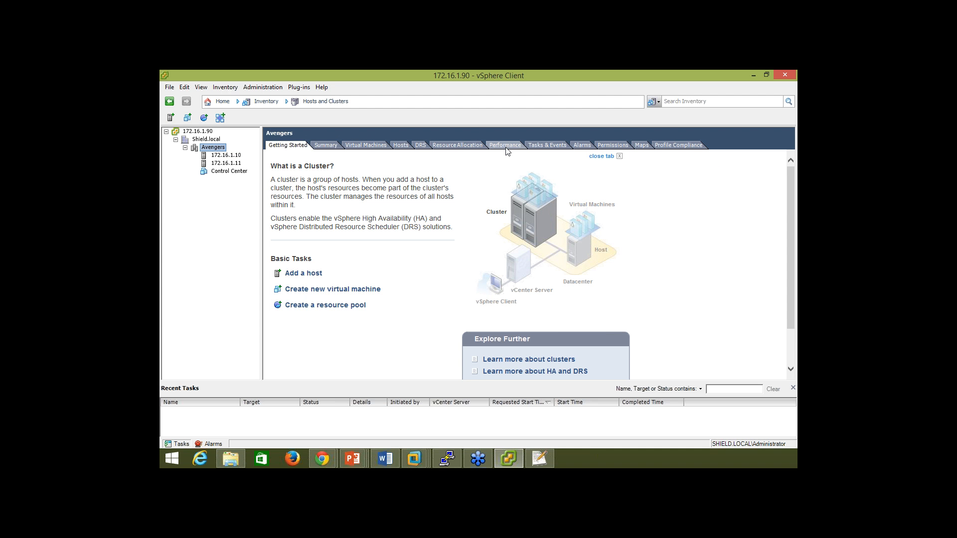
Show the Avengers cluster's performance chart and select its Usage legend entries.
left_click(505, 145)
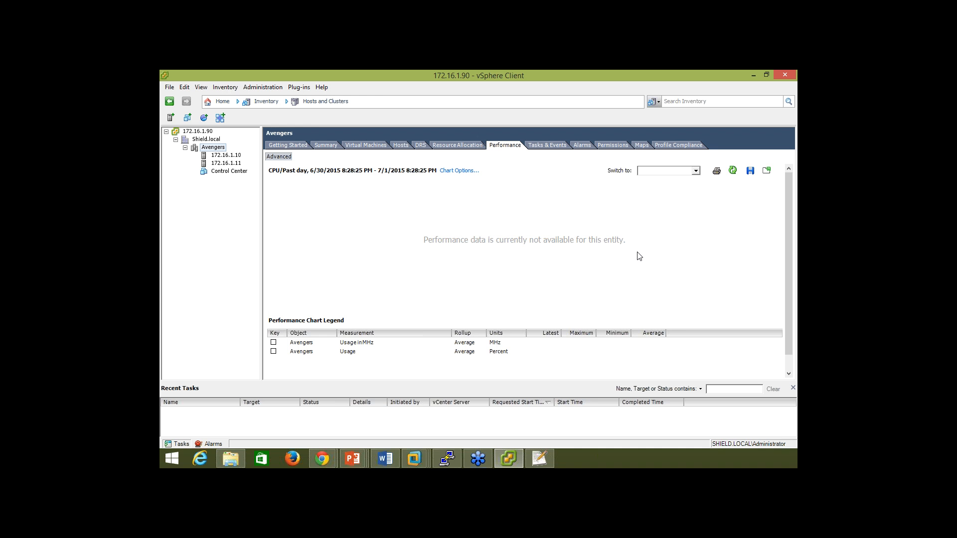
left_click(275, 344)
left_click(274, 335)
left_click(274, 326)
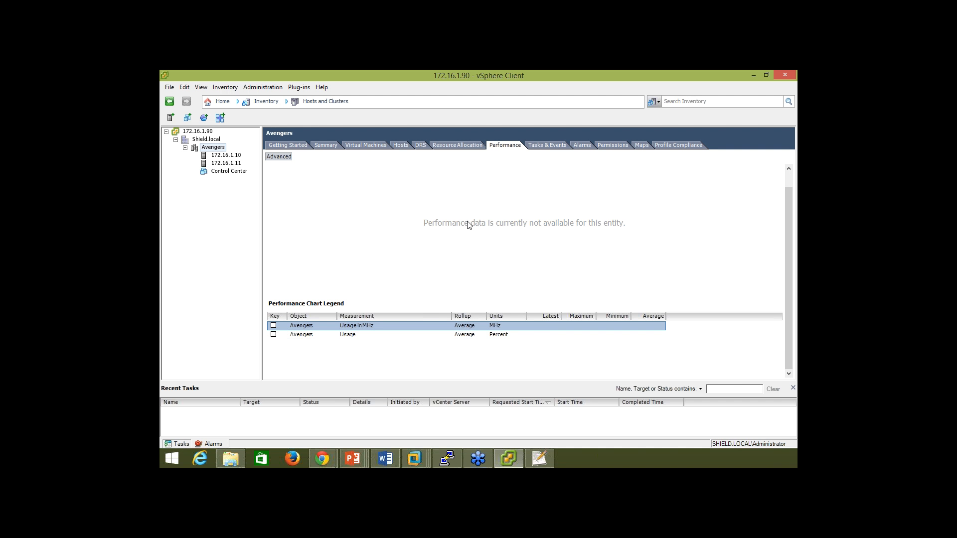
left_click(789, 178)
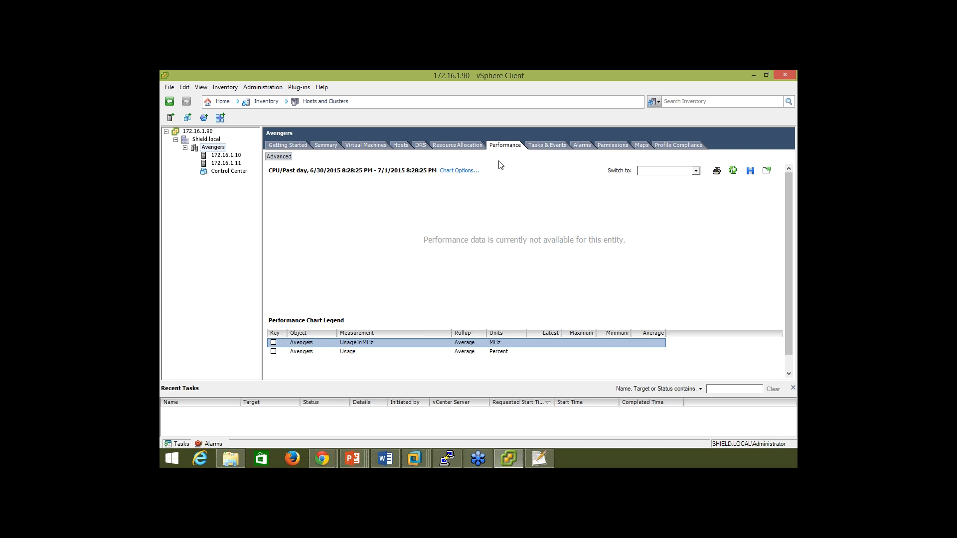
Switch the cluster chart to past-day Memory with Consumed and Balloon in the legend.
left_click(668, 184)
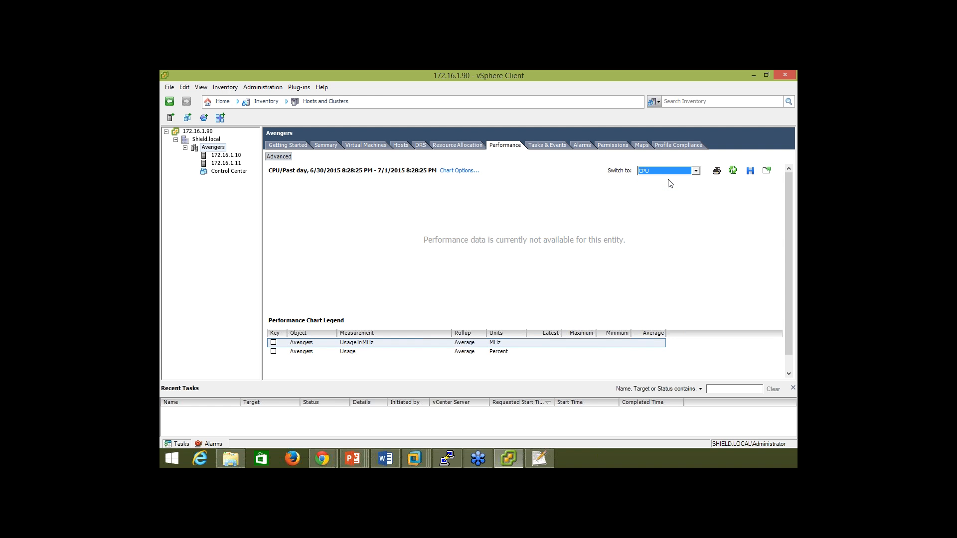
left_click(660, 171)
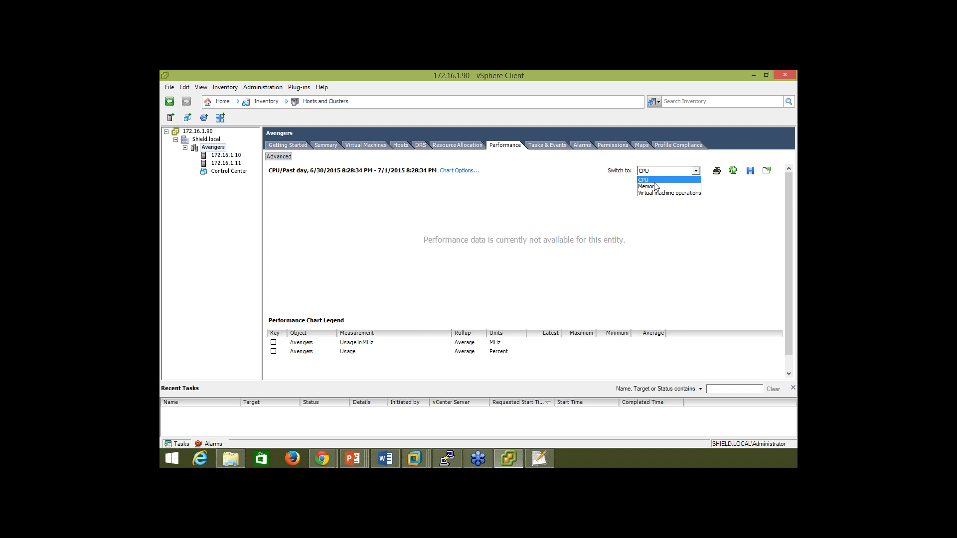
left_click(655, 187)
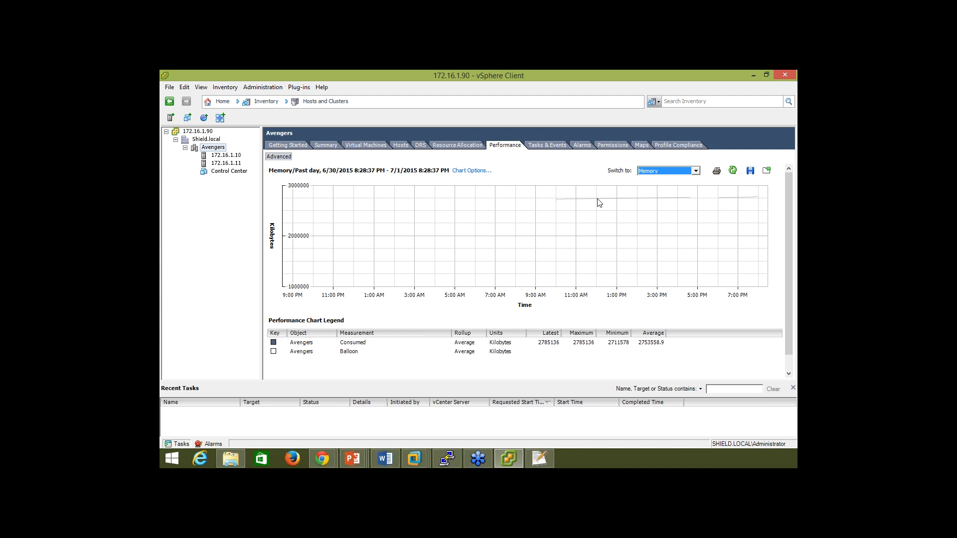
mouse_move(560, 203)
left_click(752, 171)
left_click(304, 282)
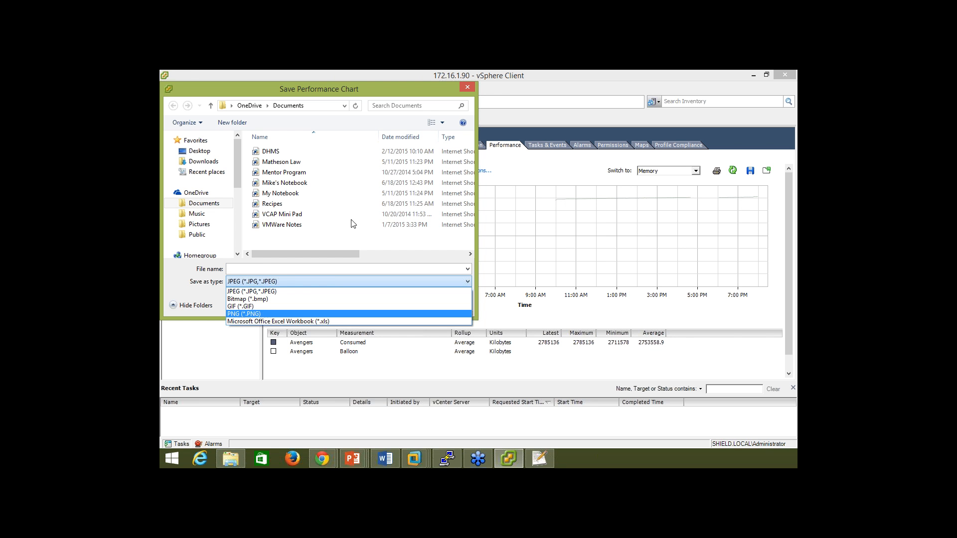
left_click(468, 90)
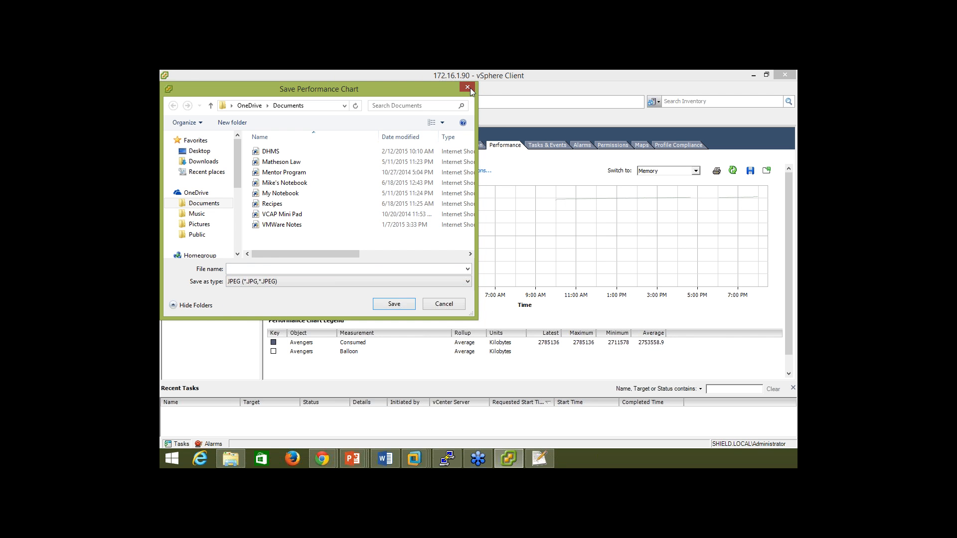
left_click(468, 87)
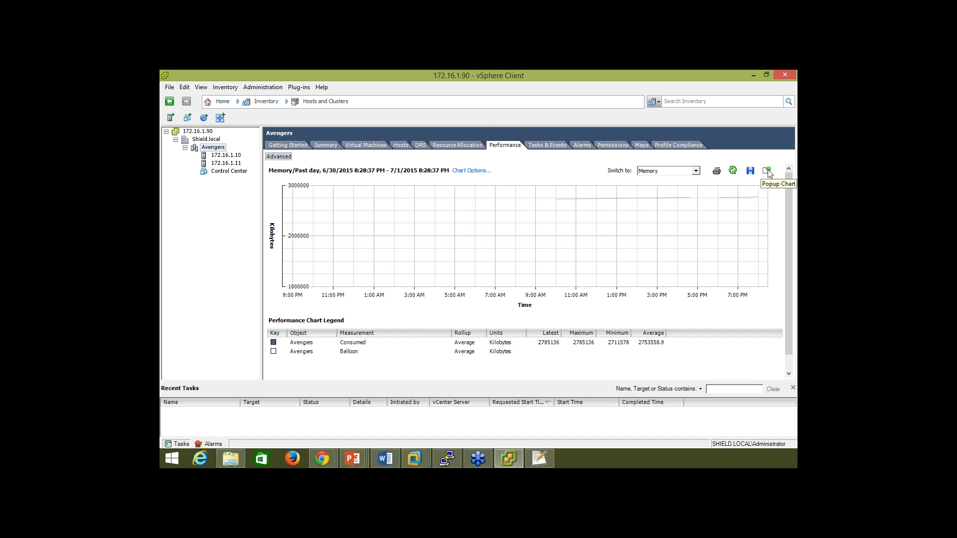